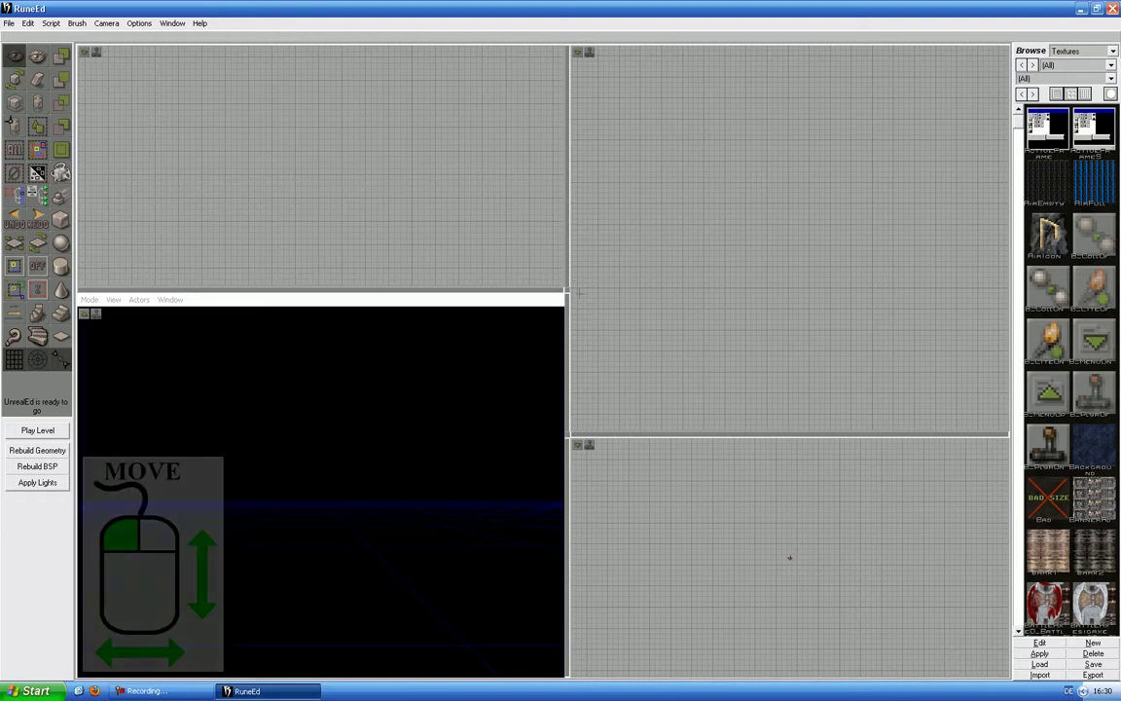
Step: Resize the viewport layout and pan the 2D and 3D views to explore the empty level
drag(566, 290, 680, 267)
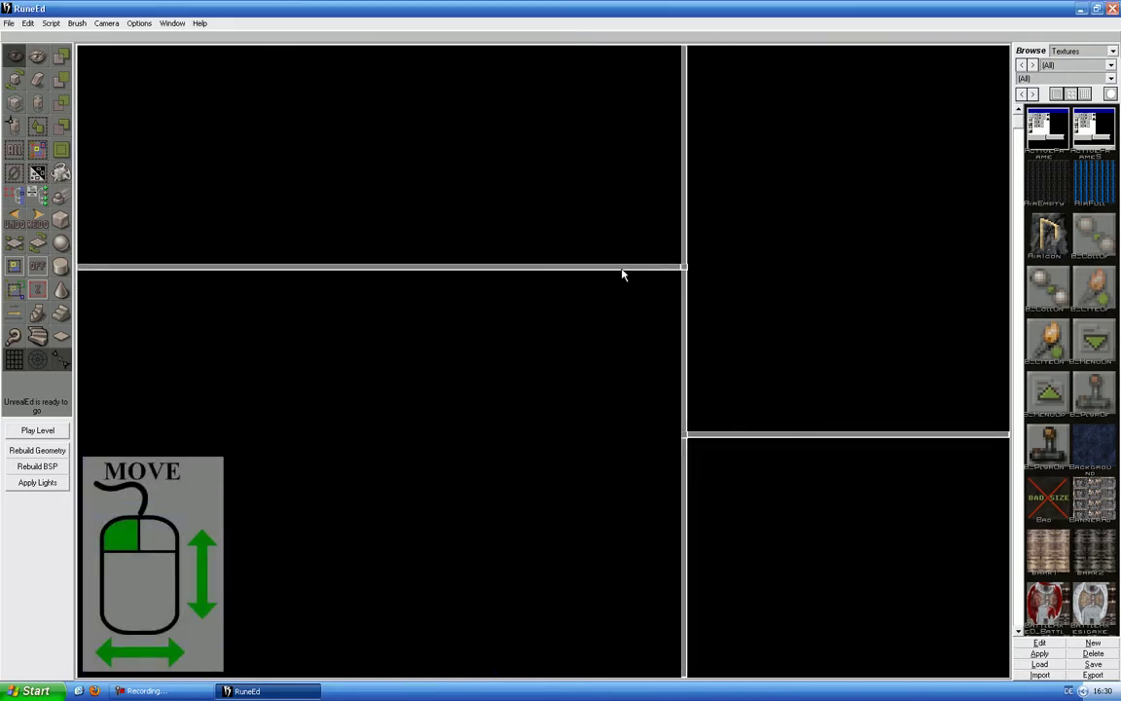
mouse_move(380, 175)
mouse_down()
mouse_move(392, 166)
mouse_move(390, 178)
mouse_up()
drag(794, 300, 805, 298)
drag(774, 545, 778, 540)
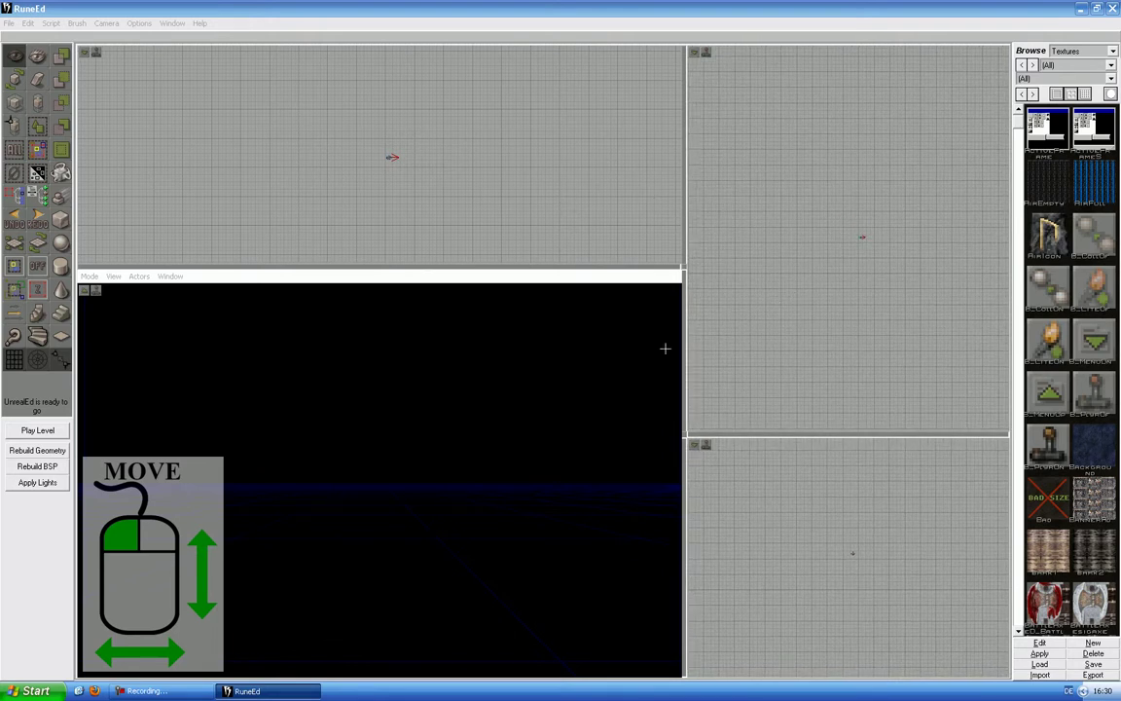
mouse_move(440, 435)
mouse_down()
mouse_move(456, 434)
mouse_move(455, 417)
mouse_up()
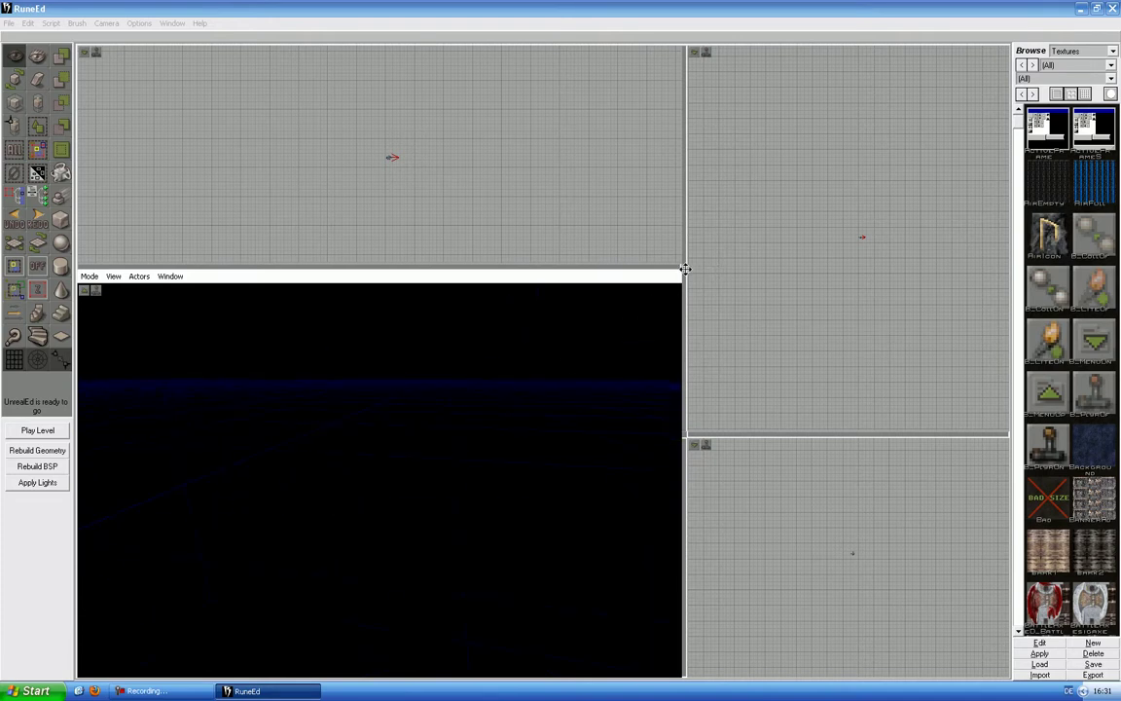
drag(685, 269, 810, 368)
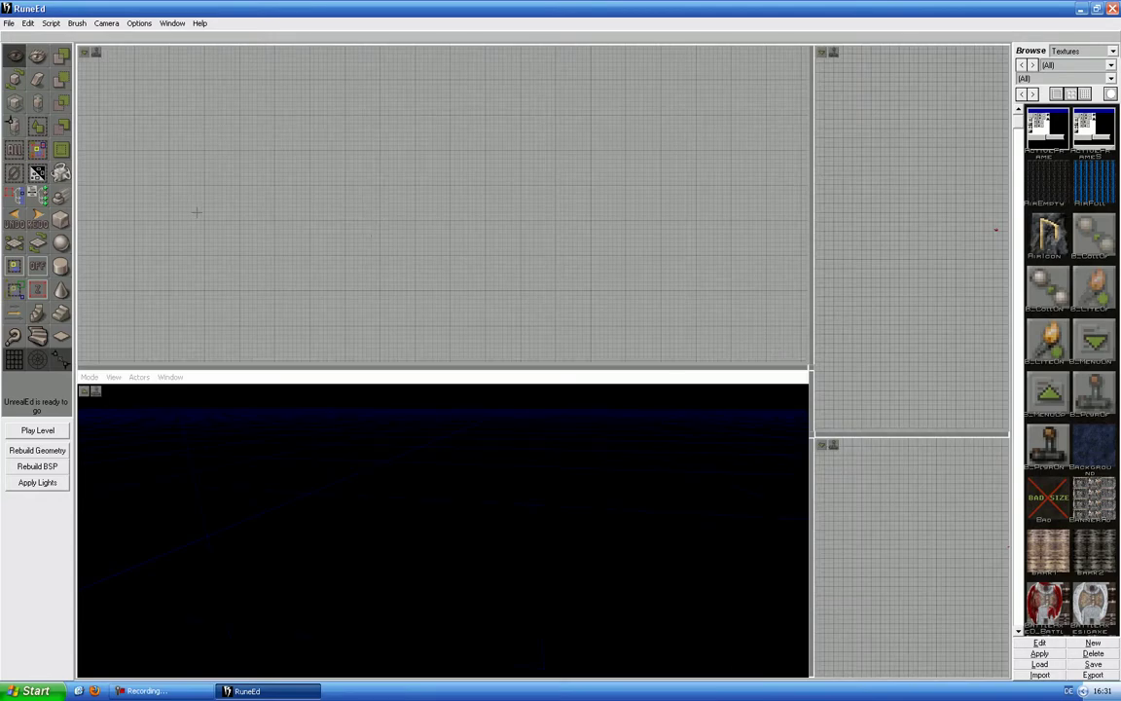
Step: Save the map as DM-ARuneMap1 in the Maps folder
click(8, 22)
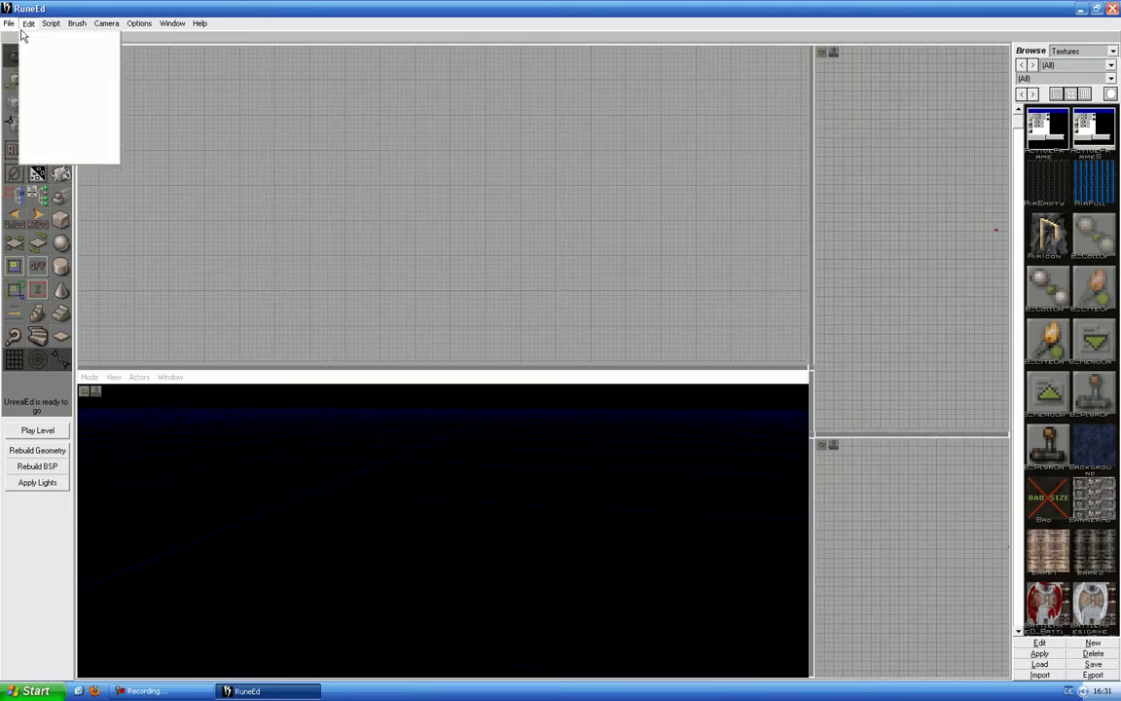
click(14, 59)
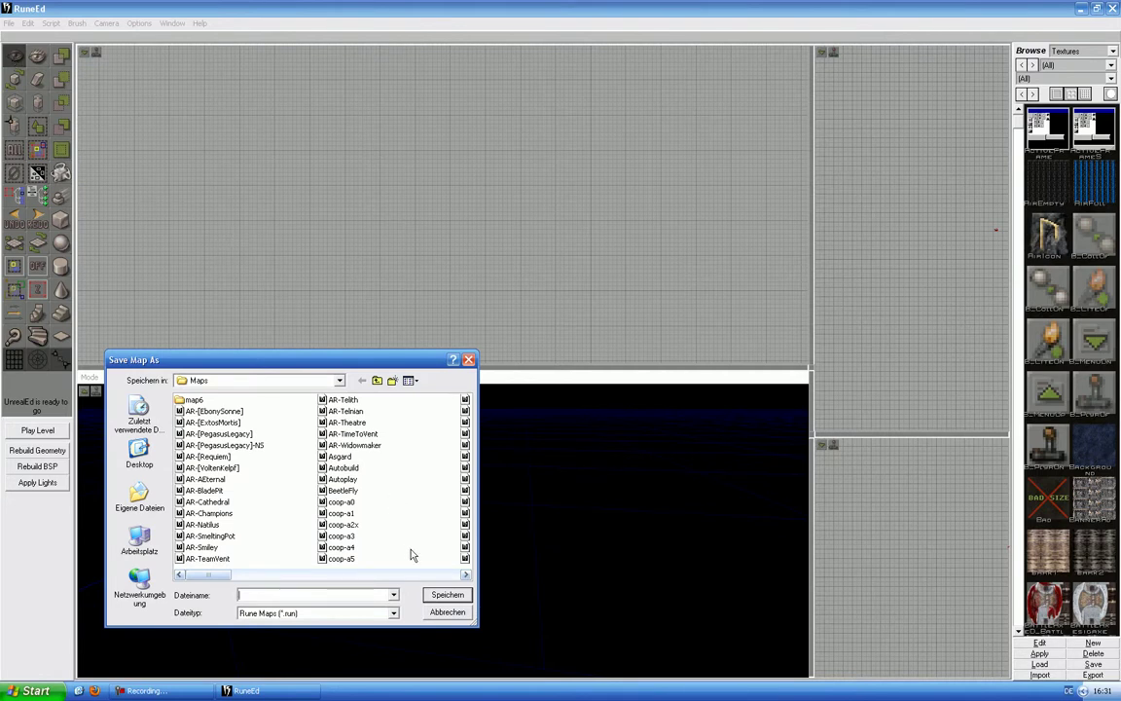
text(DM)
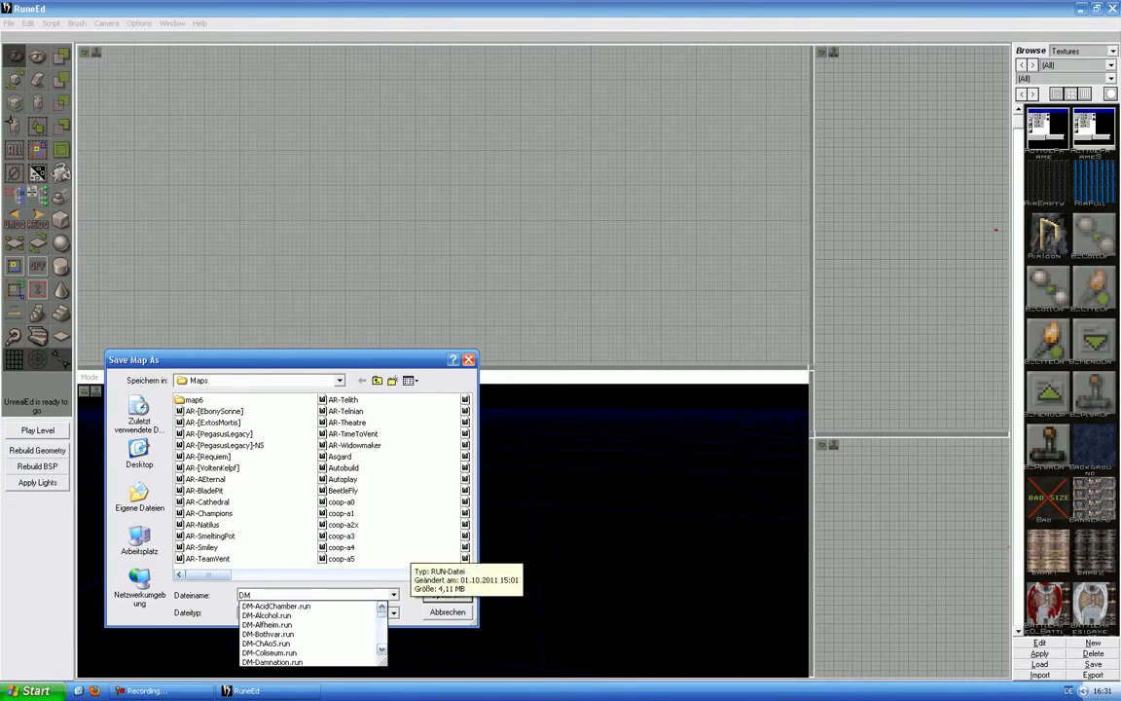
text(-ARuneMap1)
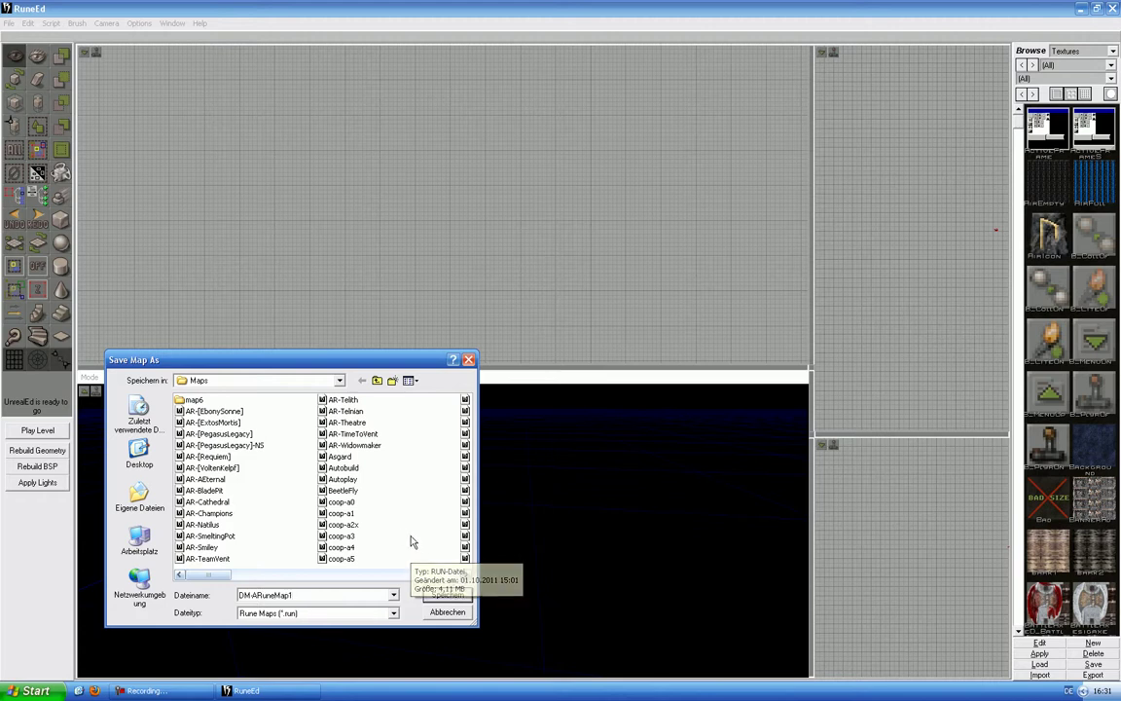
click(447, 591)
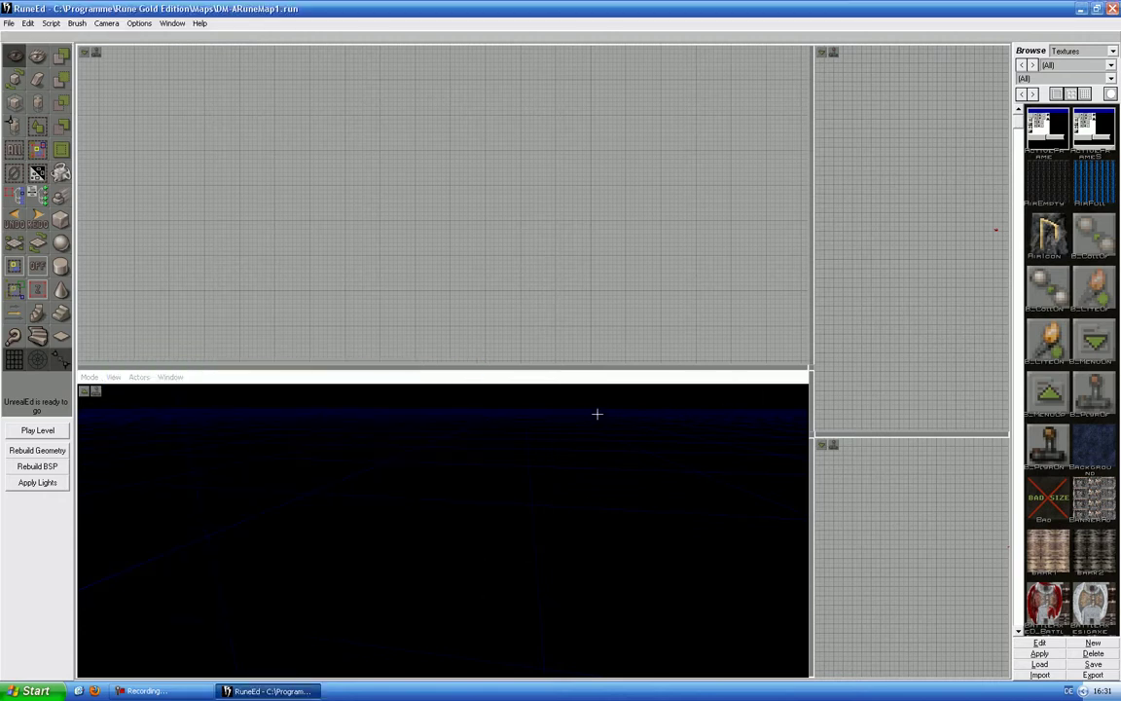
Step: Enlarge the 3D viewport and build a cube brush in the empty level
drag(808, 370, 774, 184)
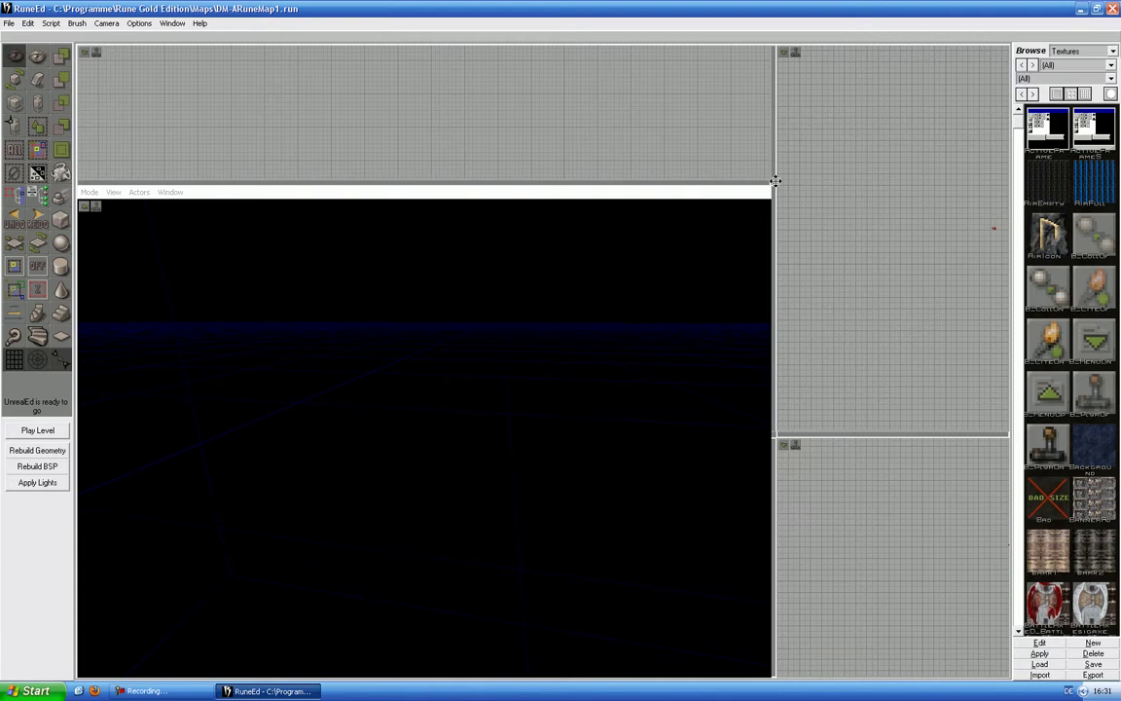
drag(775, 181, 880, 151)
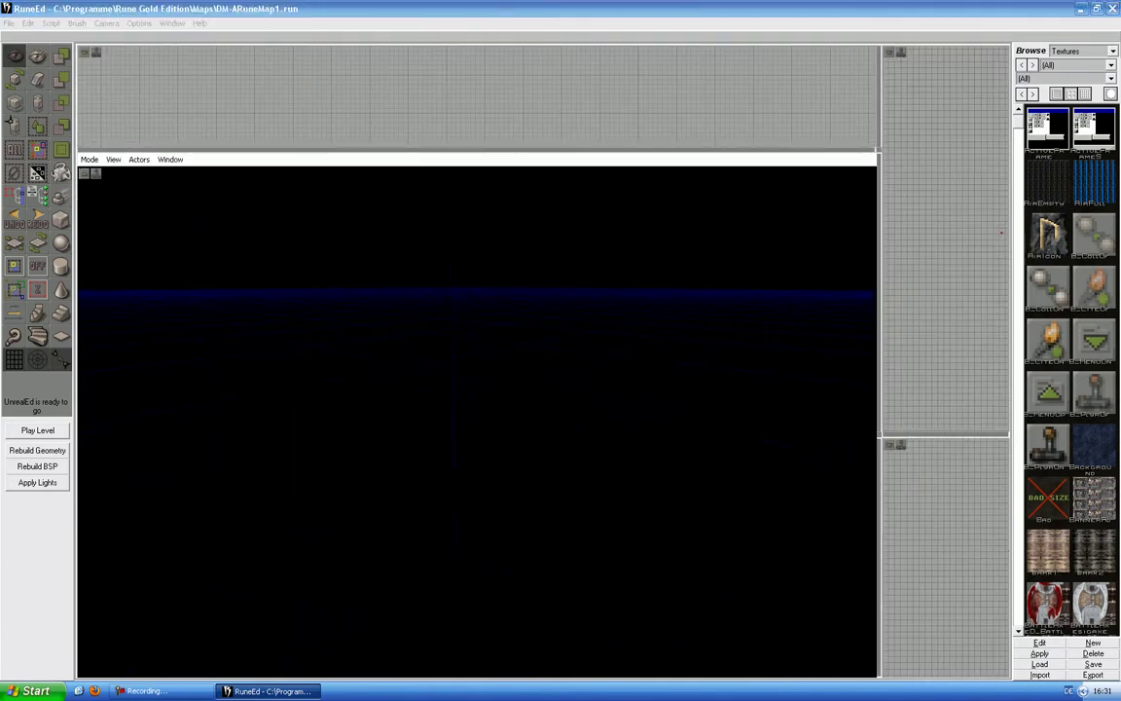
click(59, 222)
mouse_move(445, 320)
right_down()
mouse_move(482, 365)
mouse_move(579, 339)
right_up()
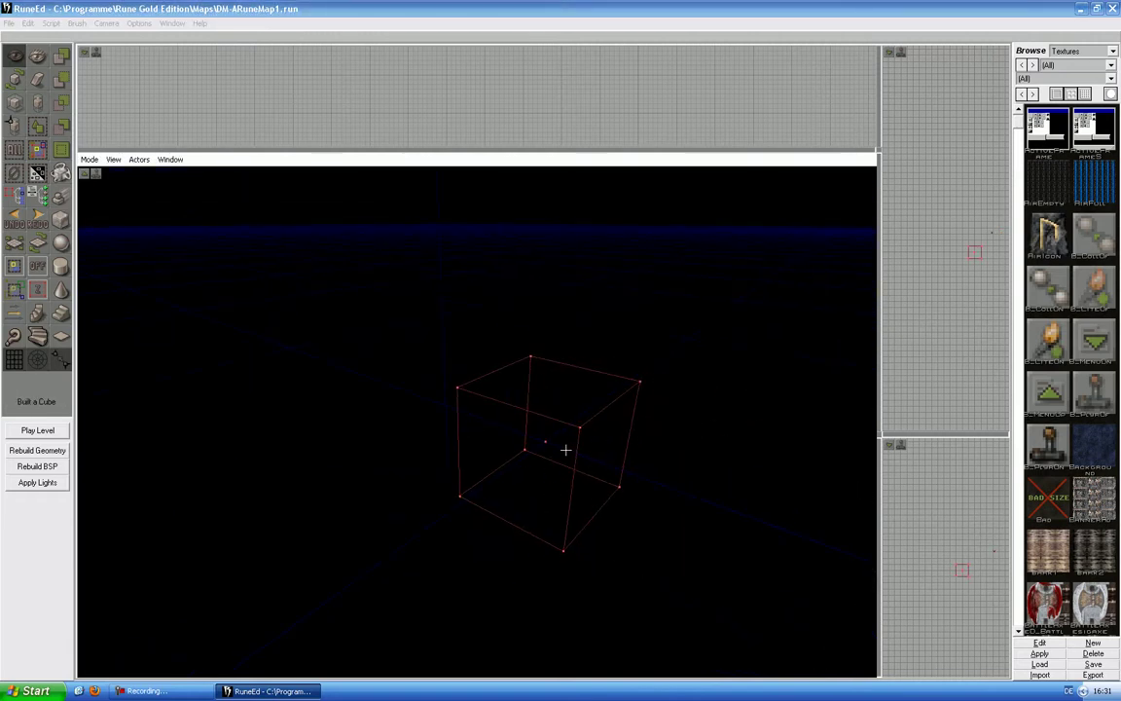
Step: Enlarge the upper 2D viewport and stretch the cube brush horizontally into a box about 3.4 times as long as wide
drag(879, 151, 642, 359)
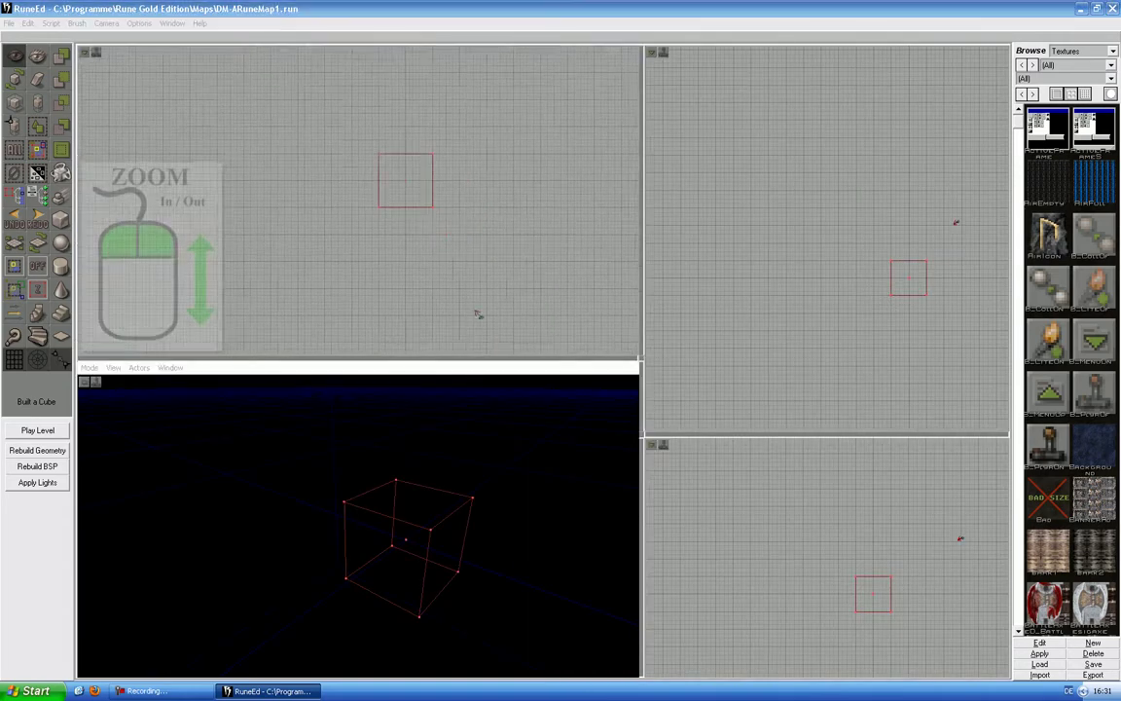
mouse_move(478, 313)
mouse_down()
mouse_move(461, 320)
mouse_move(461, 263)
mouse_move(369, 309)
mouse_up()
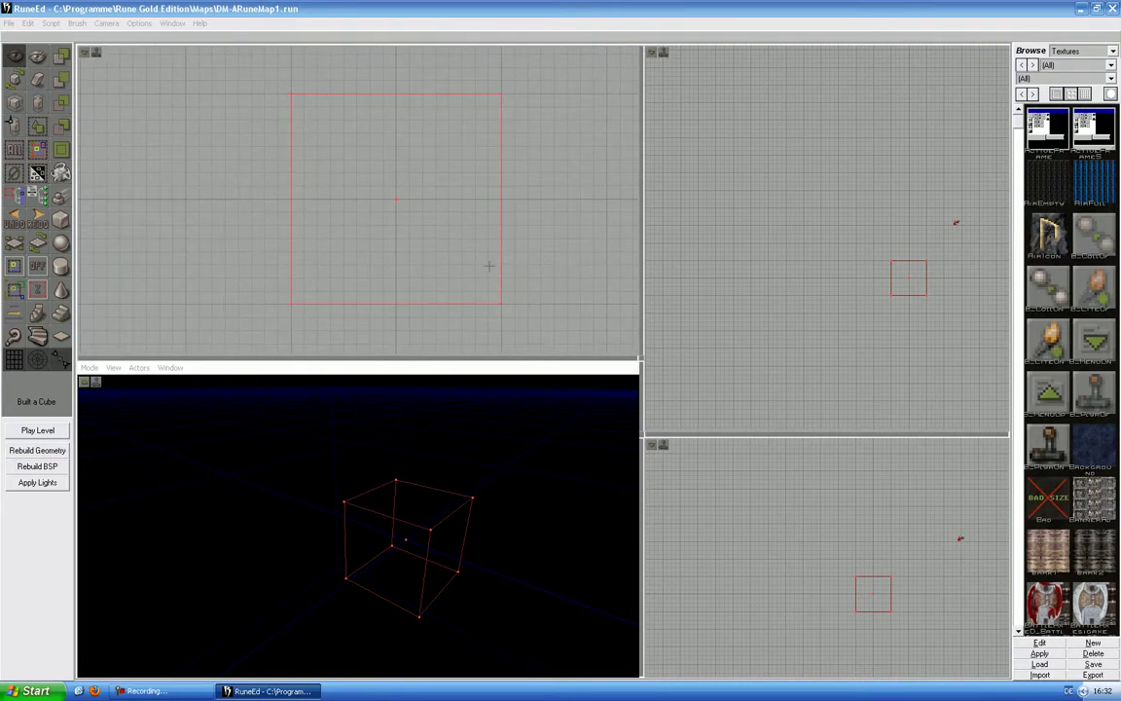
drag(639, 358, 855, 585)
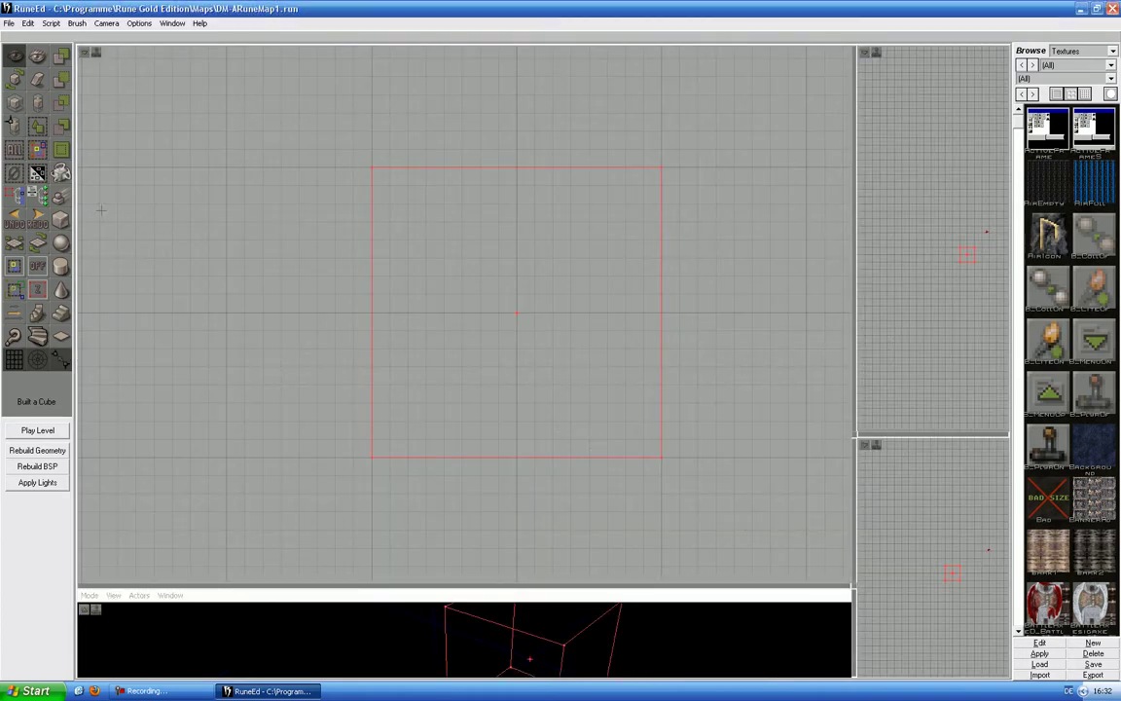
click(34, 108)
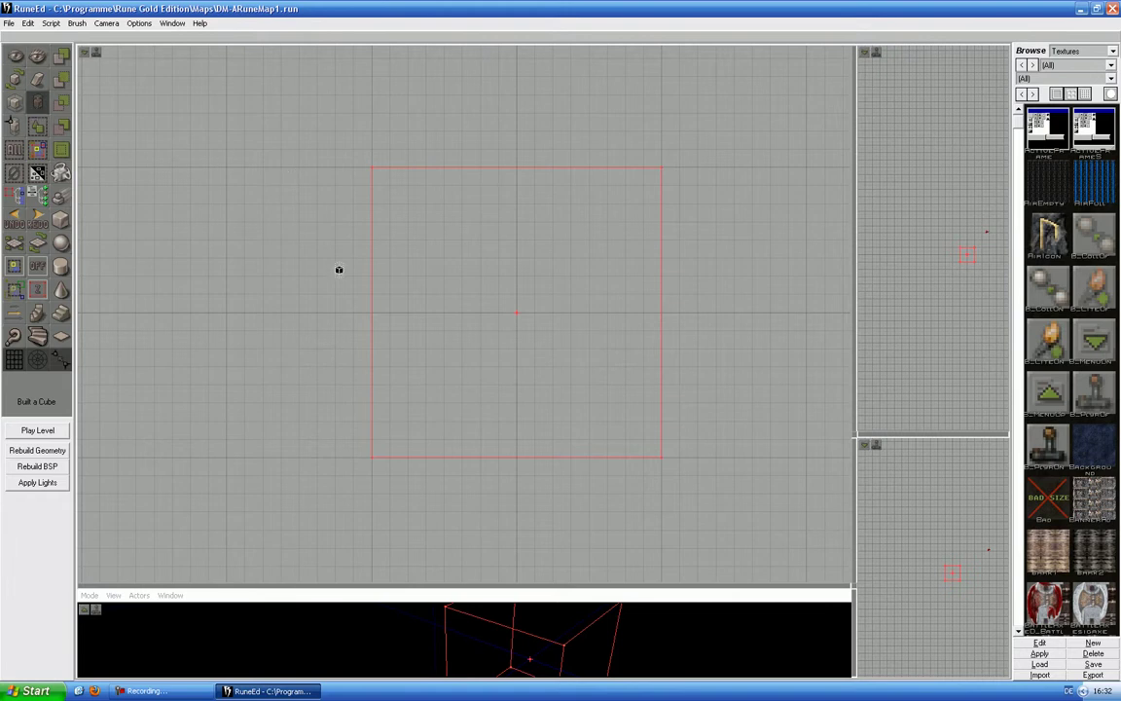
drag(341, 270, 373, 217)
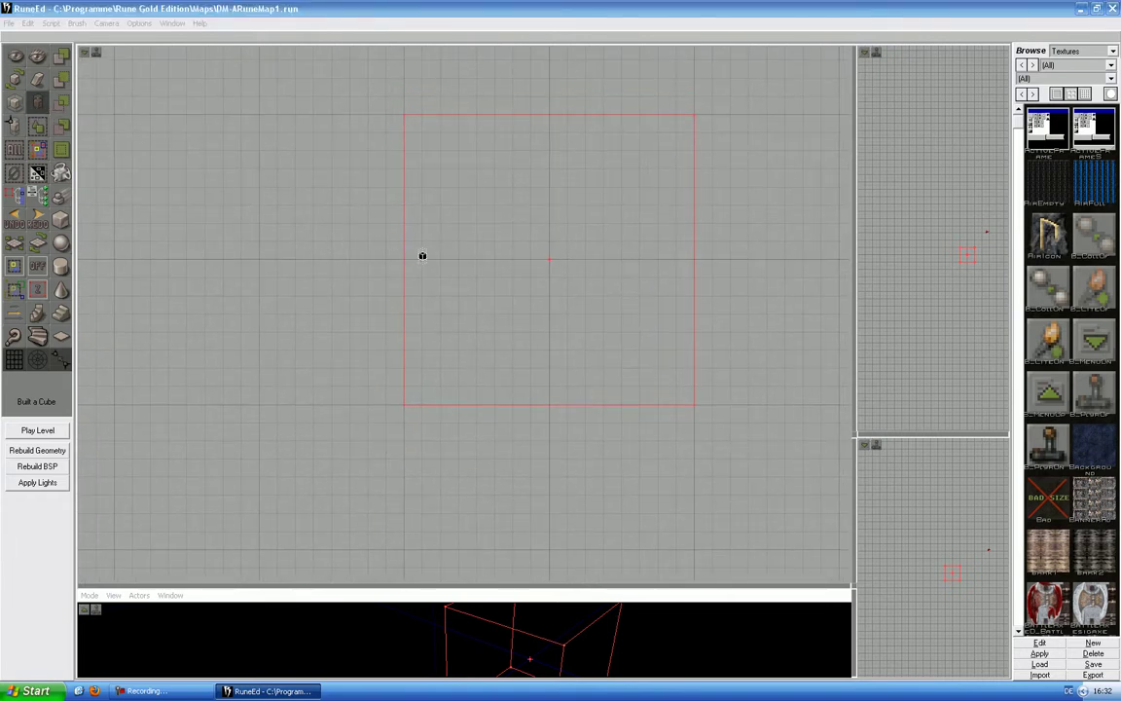
drag(433, 249, 432, 292)
mouse_move(476, 248)
mouse_down()
mouse_move(453, 307)
mouse_move(504, 313)
mouse_move(394, 312)
mouse_move(487, 312)
mouse_up()
mouse_move(591, 508)
mouse_down()
mouse_move(627, 501)
mouse_move(567, 510)
mouse_move(671, 511)
mouse_move(596, 514)
mouse_move(610, 504)
mouse_move(587, 497)
mouse_up()
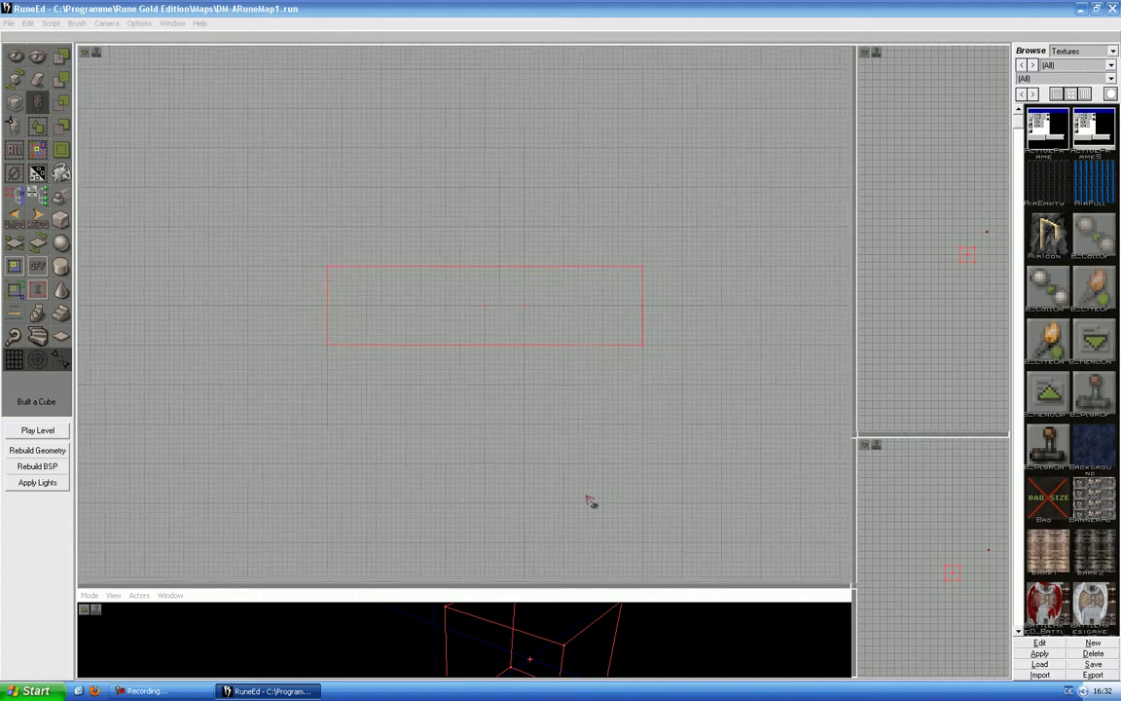
scroll(588, 497, up, 3)
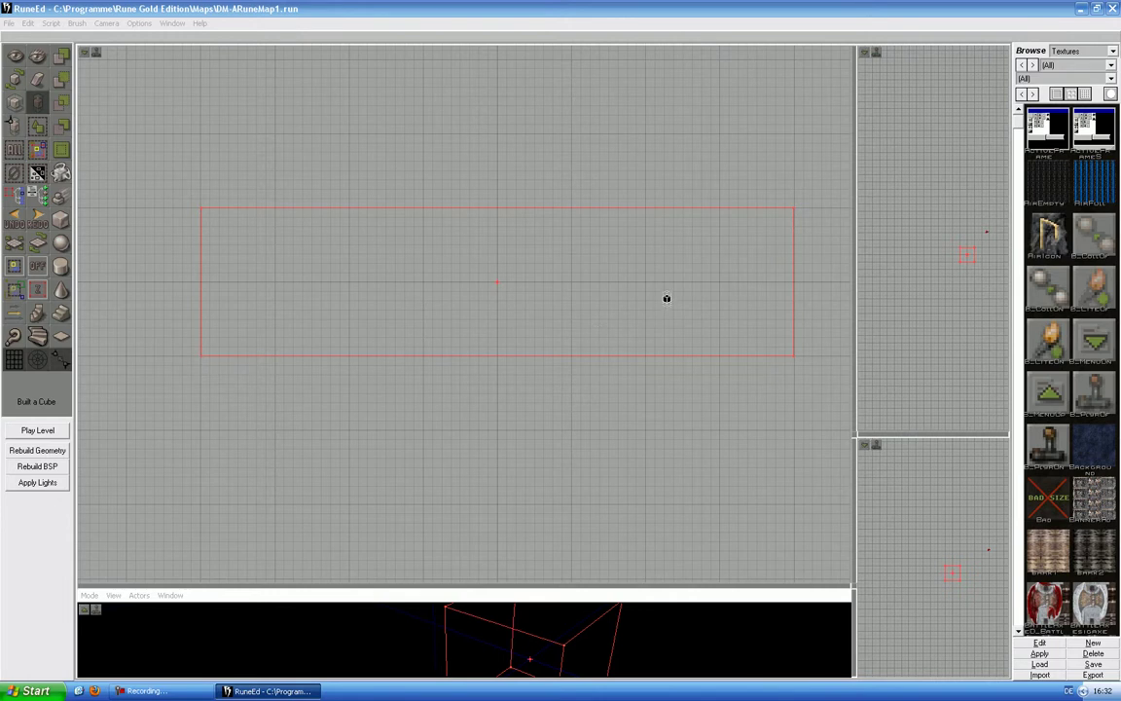
ctrl+drag(559, 268, 515, 269)
Step: Try stretching the brush lengthwise using different corner vertices as the pivot, and undo these changes
click(749, 207)
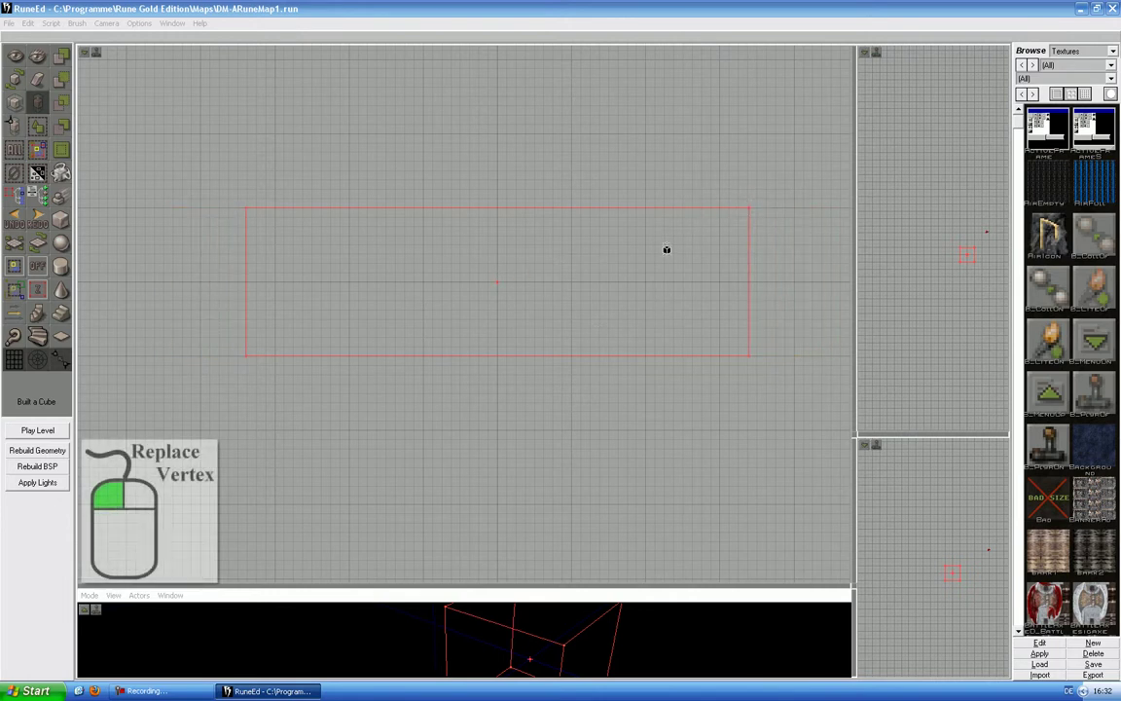
mouse_move(666, 251)
ctrl+mouse_down()
mouse_move(590, 250)
mouse_move(614, 251)
ctrl+mouse_up()
click(334, 207)
ctrl+drag(462, 241, 530, 240)
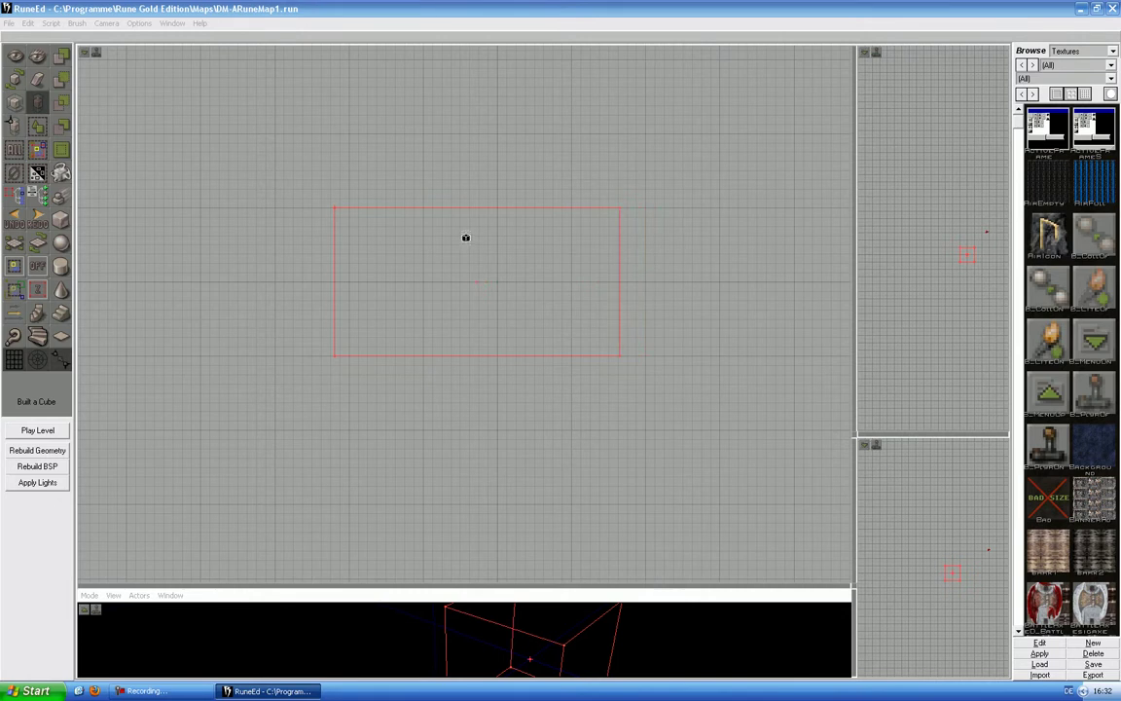
click(476, 282)
mouse_move(465, 262)
ctrl+mouse_down()
mouse_move(443, 262)
mouse_move(476, 262)
mouse_move(466, 251)
mouse_move(596, 251)
ctrl+mouse_up()
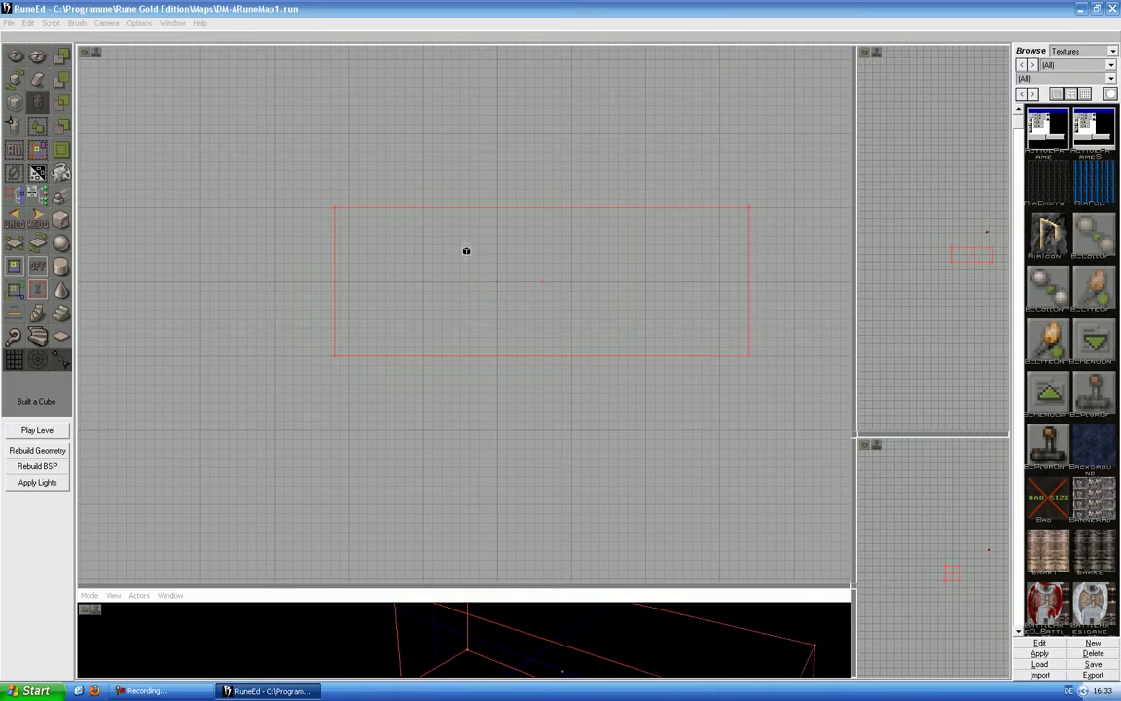
key(ctrl+z)
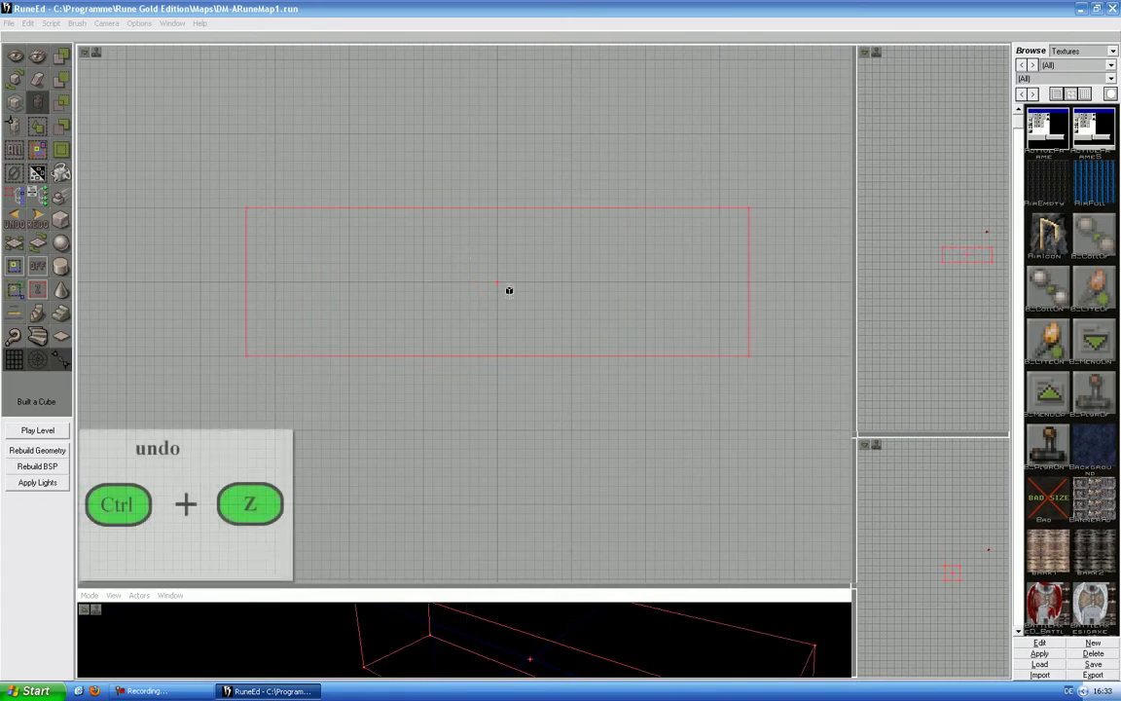
Step: Stretch the brush lengthwise to about four times its width, aligning its end corners with the grid
mouse_move(389, 274)
ctrl+mouse_down()
mouse_move(593, 252)
mouse_move(675, 263)
mouse_move(702, 441)
mouse_move(684, 432)
mouse_move(697, 419)
mouse_move(722, 463)
mouse_move(732, 515)
ctrl+mouse_up()
drag(538, 283, 506, 531)
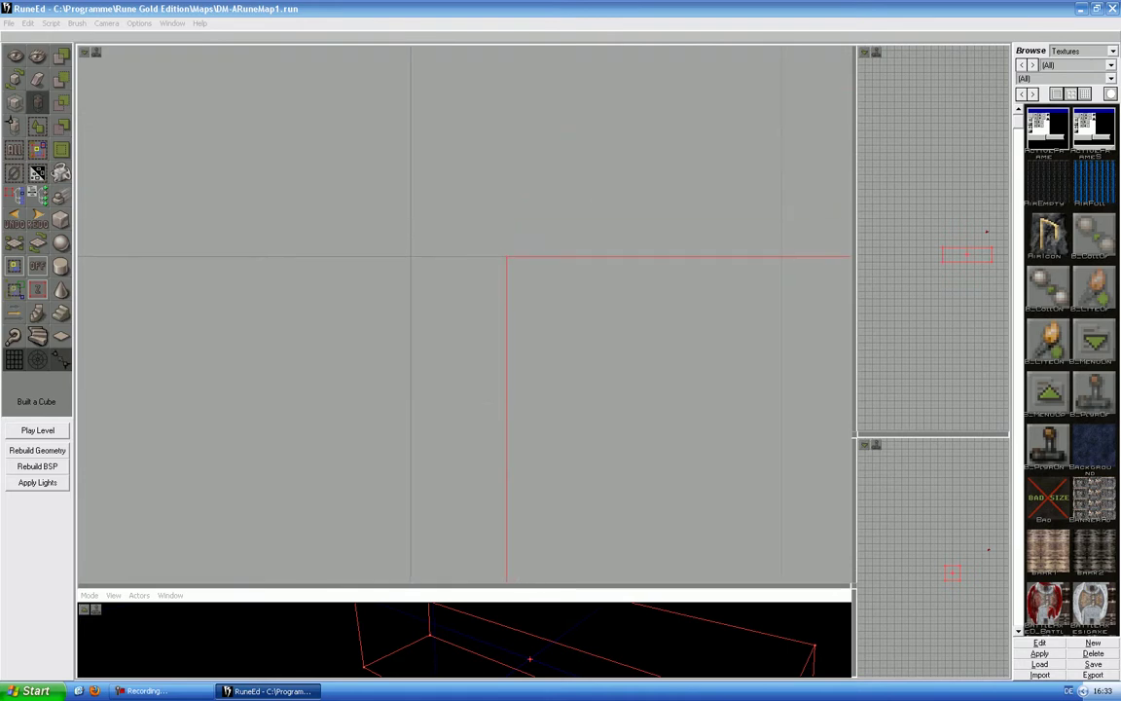
mouse_move(506, 257)
ctrl+mouse_down()
mouse_move(411, 257)
mouse_move(426, 231)
mouse_move(454, 302)
mouse_move(468, 263)
mouse_move(505, 240)
mouse_move(380, 280)
ctrl+mouse_up()
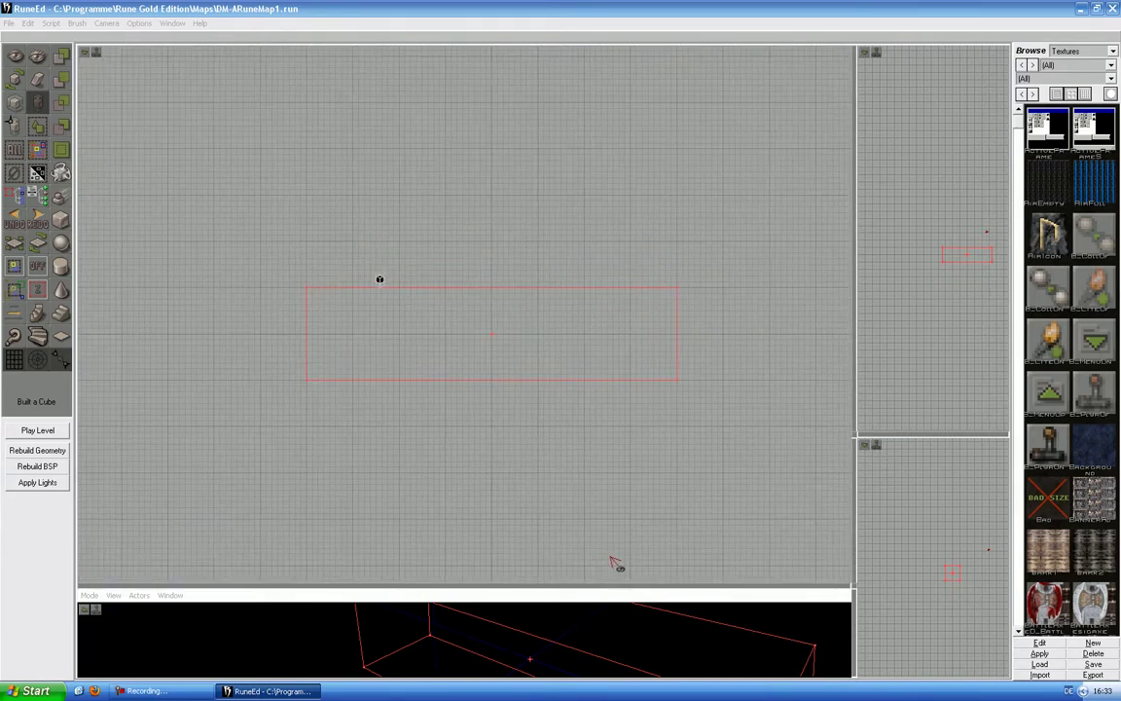
drag(469, 347, 453, 348)
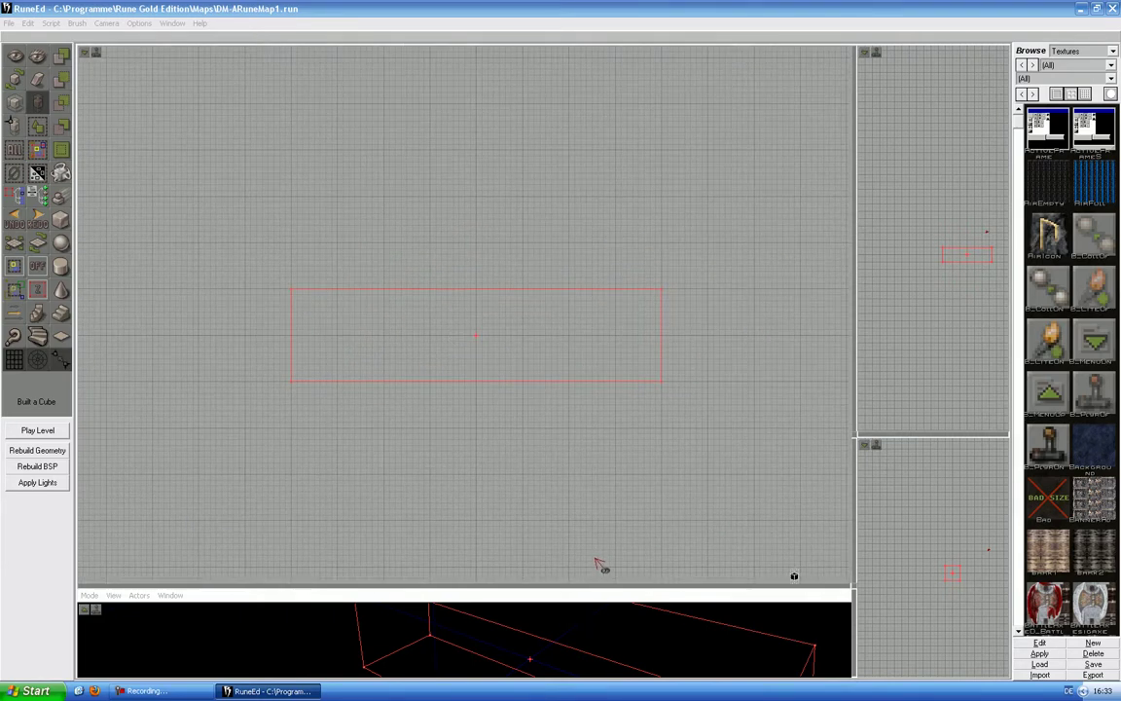
Step: Subtract the elongated brush from the world to carve out a room, and inspect it in the enlarged 3D viewport
drag(853, 586, 831, 247)
drag(805, 294, 837, 284)
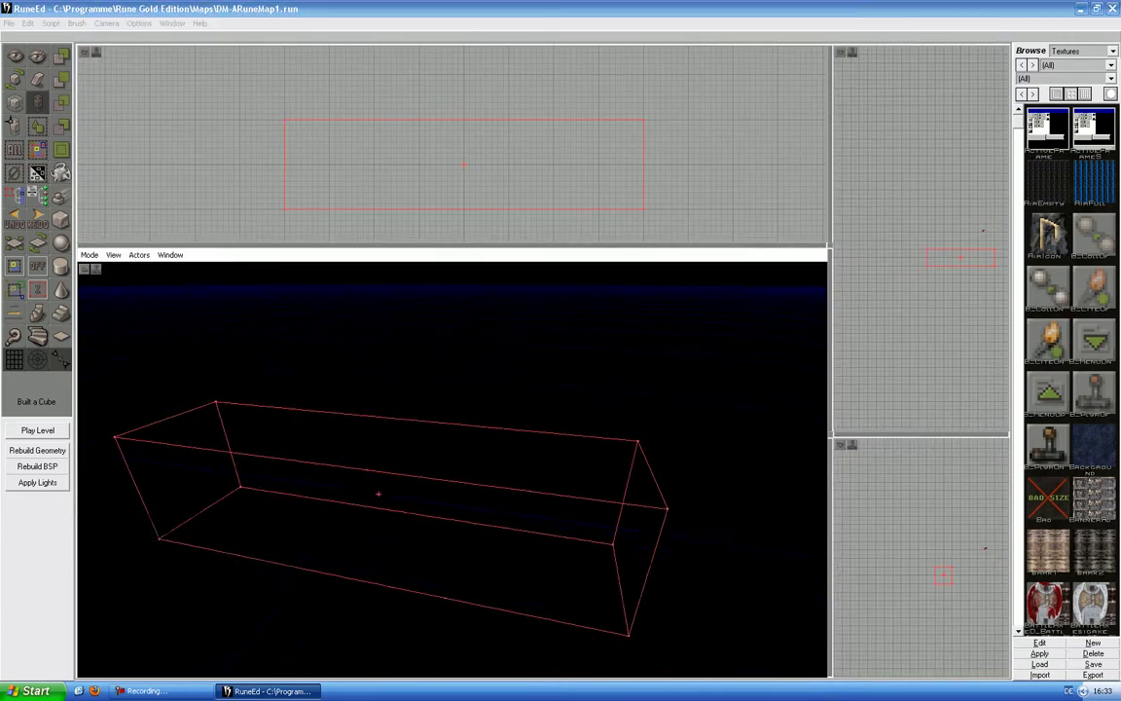
drag(586, 428, 571, 454)
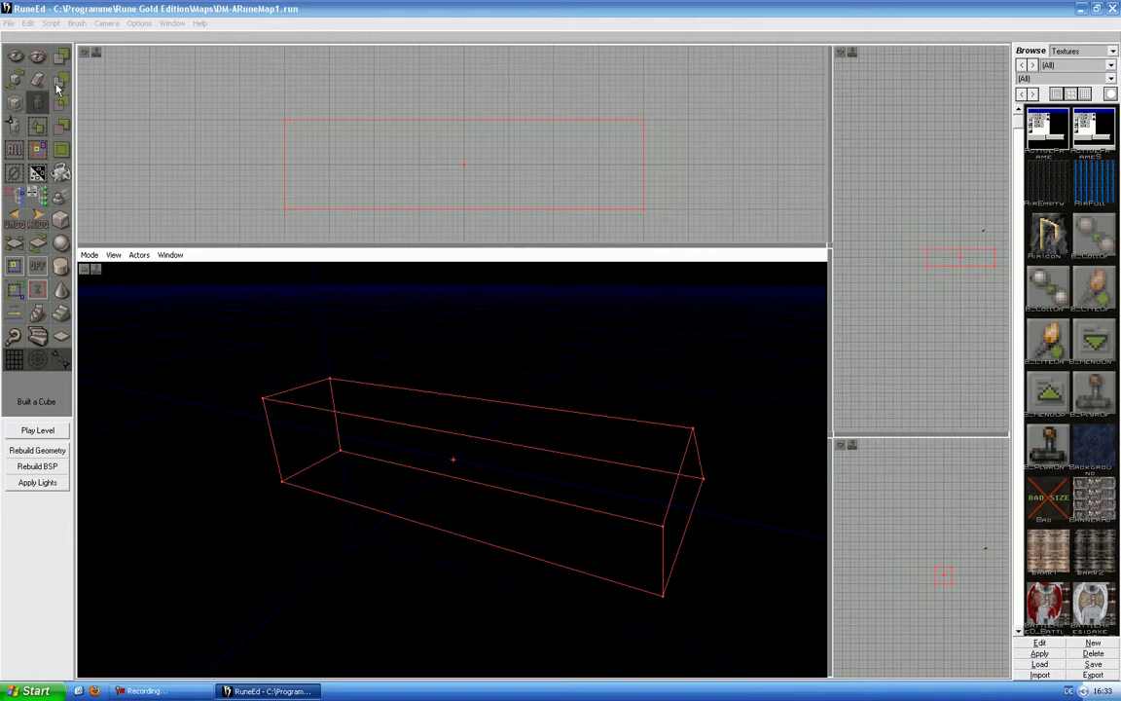
mouse_move(285, 294)
right_down()
mouse_move(263, 267)
mouse_move(209, 266)
mouse_move(292, 272)
mouse_move(300, 288)
right_up()
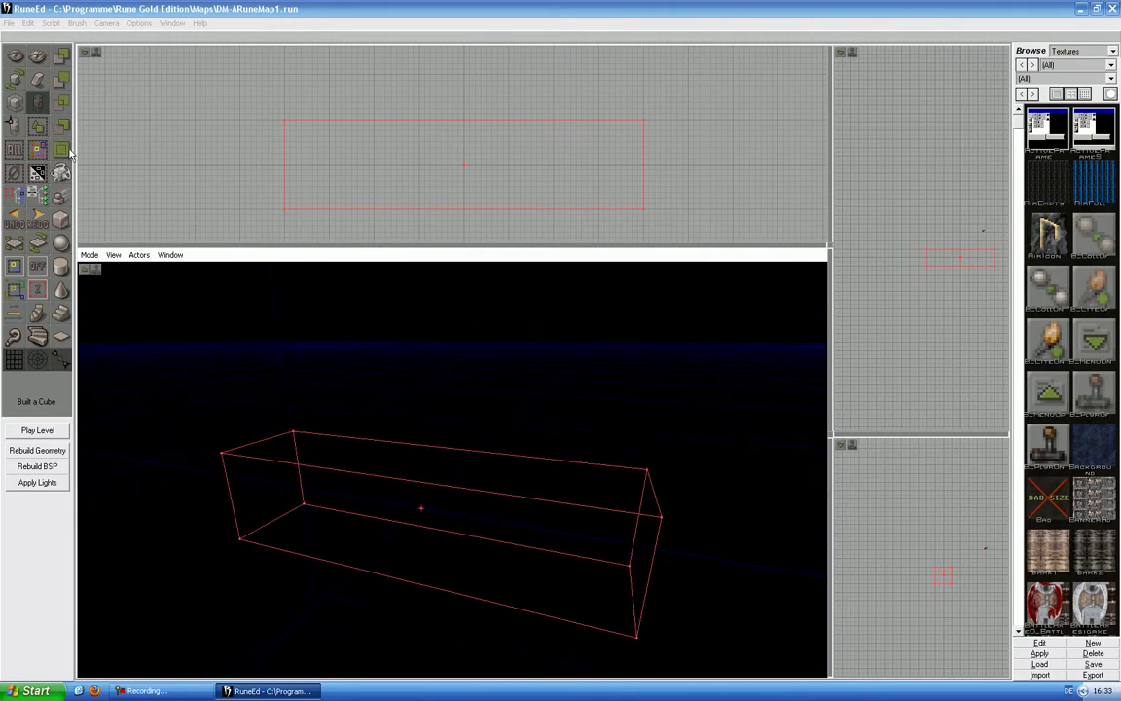
click(59, 83)
drag(394, 473, 356, 400)
right_drag(356, 409, 375, 498)
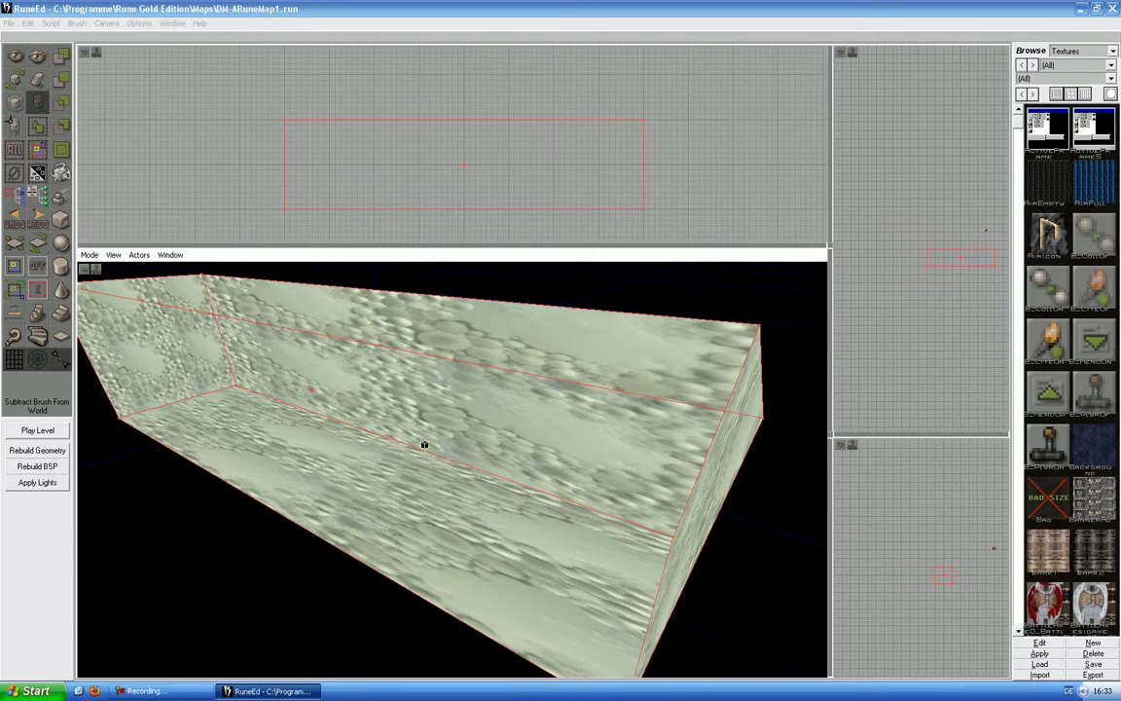
Step: Move the red builder brush off the subtracted room so it lies just beyond its long side in the enlarged 2D viewport
drag(829, 244, 849, 543)
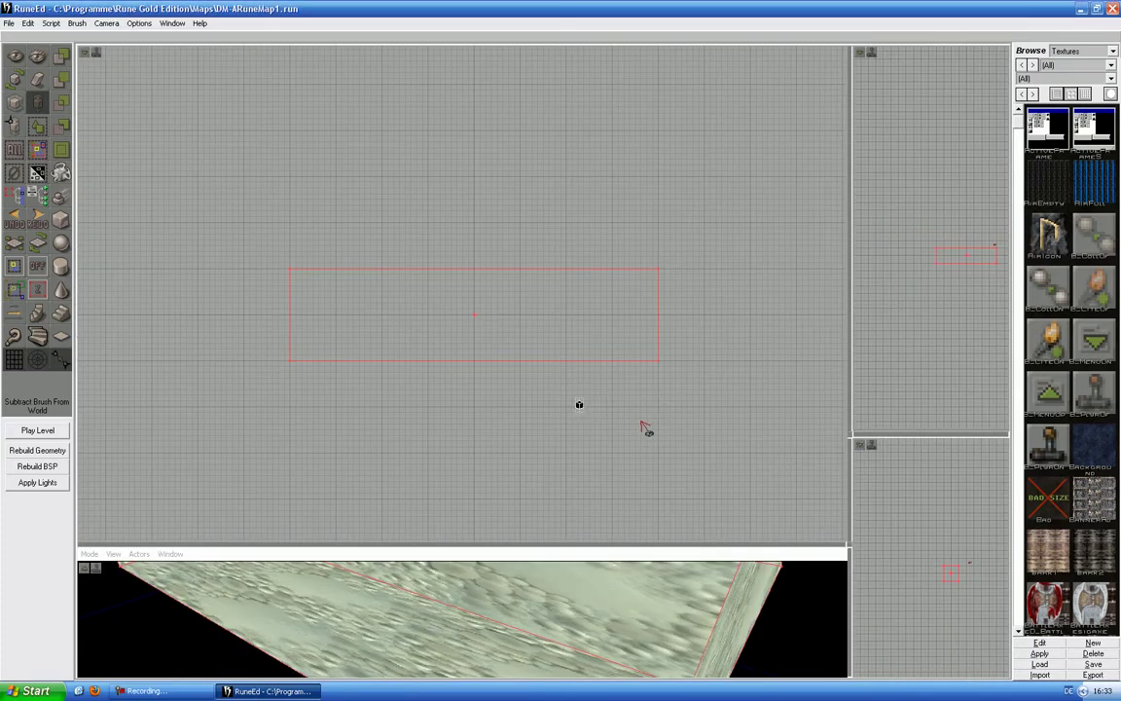
mouse_move(577, 404)
mouse_down()
mouse_move(641, 408)
mouse_move(621, 410)
mouse_up()
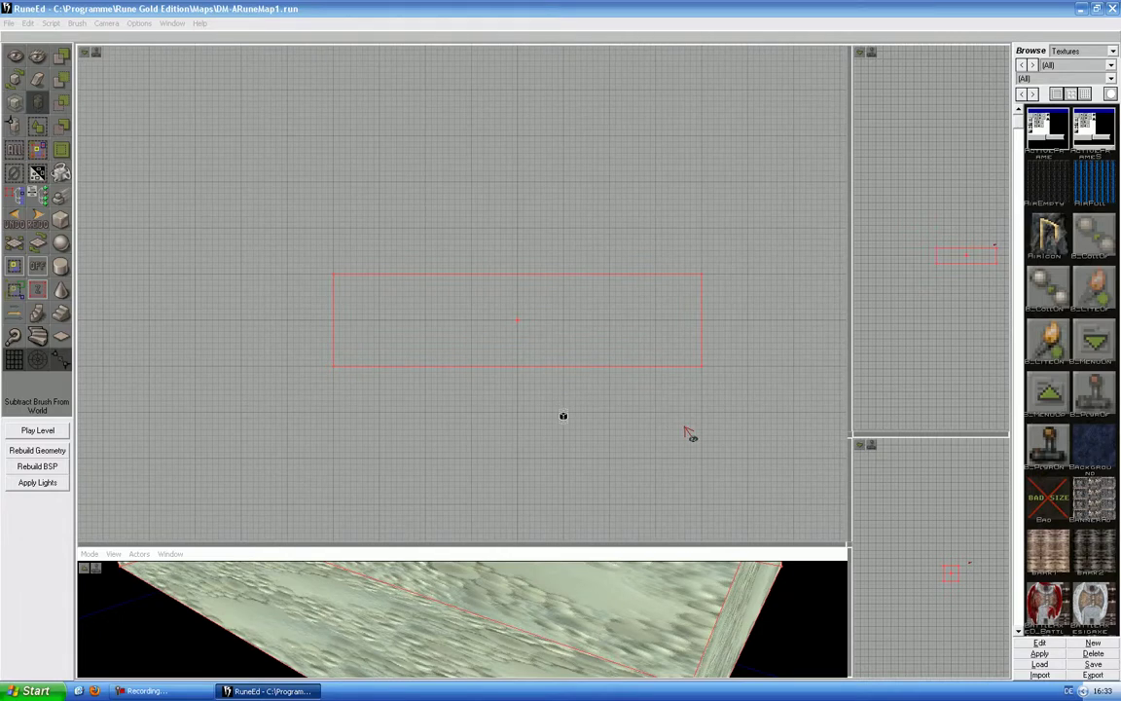
mouse_move(684, 426)
mouse_down()
mouse_move(686, 472)
mouse_move(672, 391)
mouse_move(702, 410)
mouse_move(671, 423)
mouse_move(689, 531)
mouse_up()
Step: Select the subtracted room brush, compare it with the builder brush in the 3D view, and reselect the red builder brush
click(541, 465)
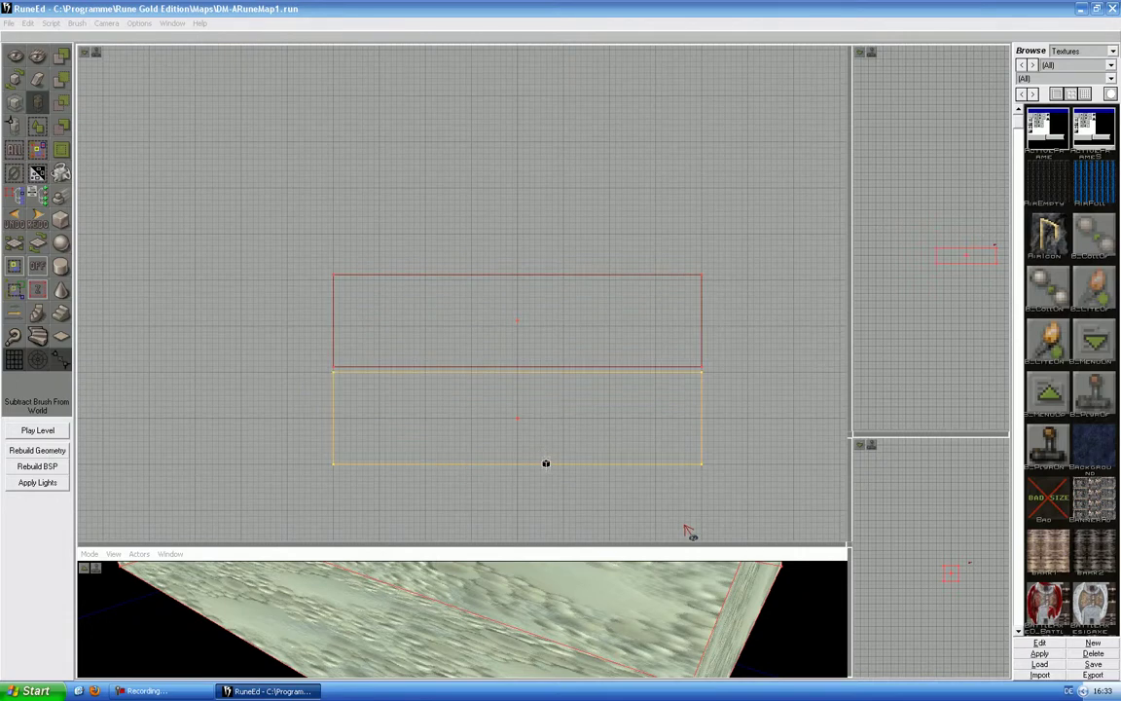
right_drag(520, 604, 429, 582)
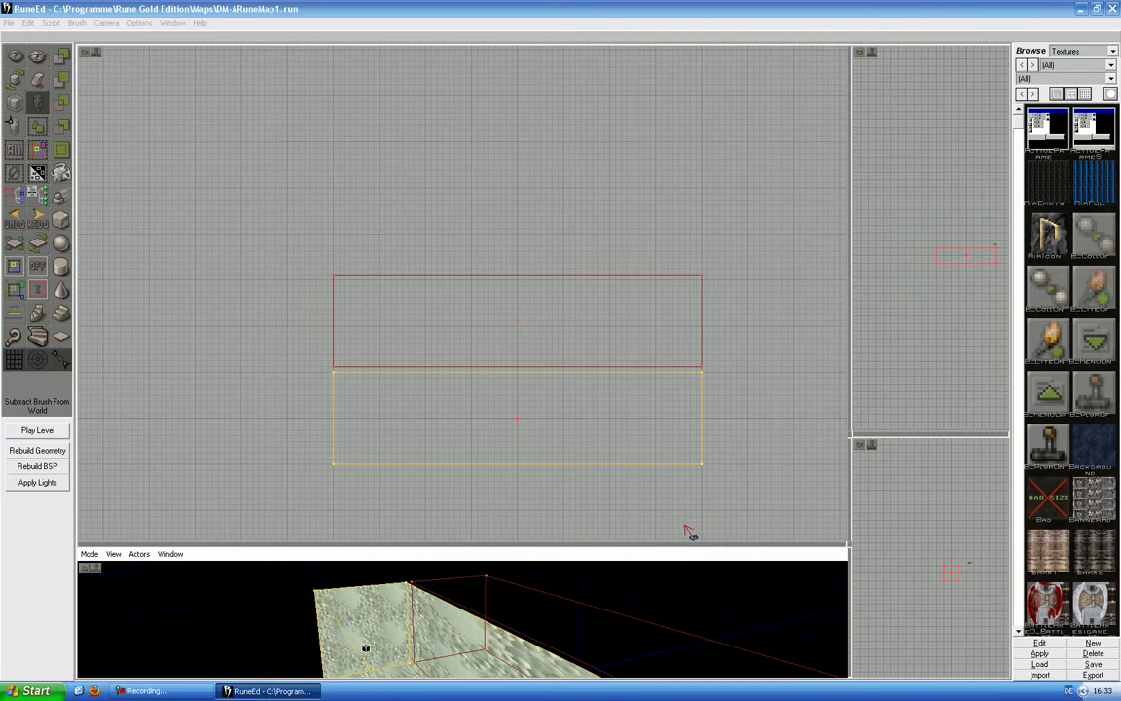
drag(432, 448, 431, 450)
click(431, 449)
click(383, 367)
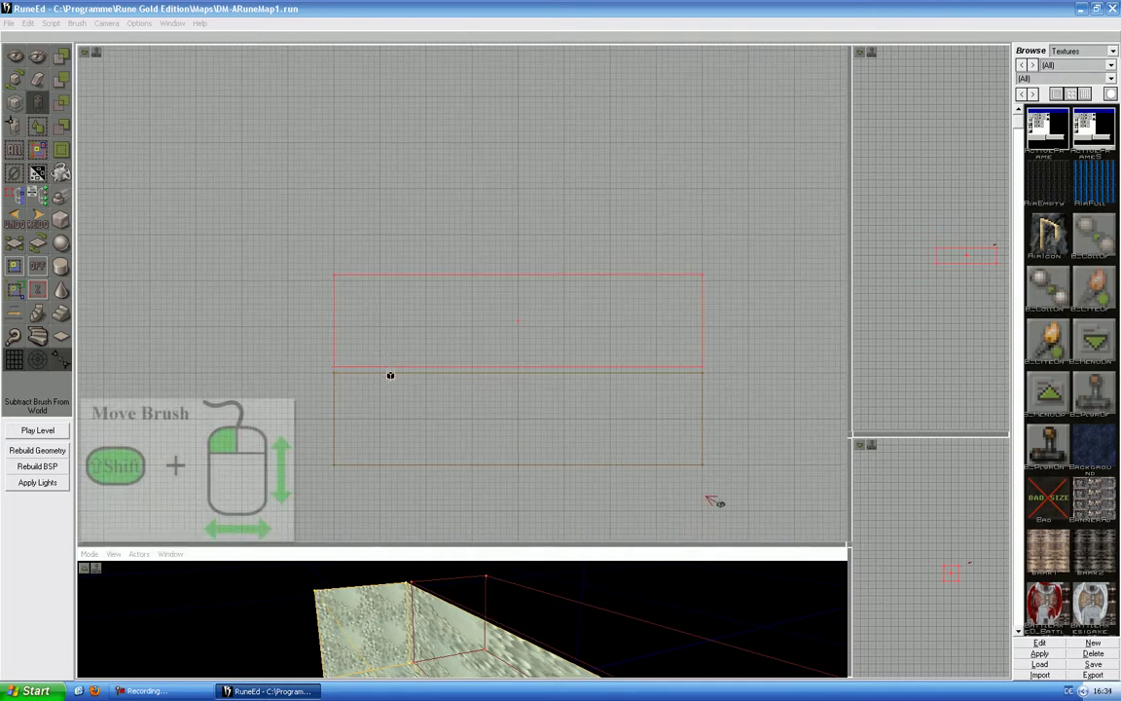
Step: Move the red builder brush farther away from the subtracted room, leaving a wide gap between their long sides
shift+drag(383, 367, 377, 184)
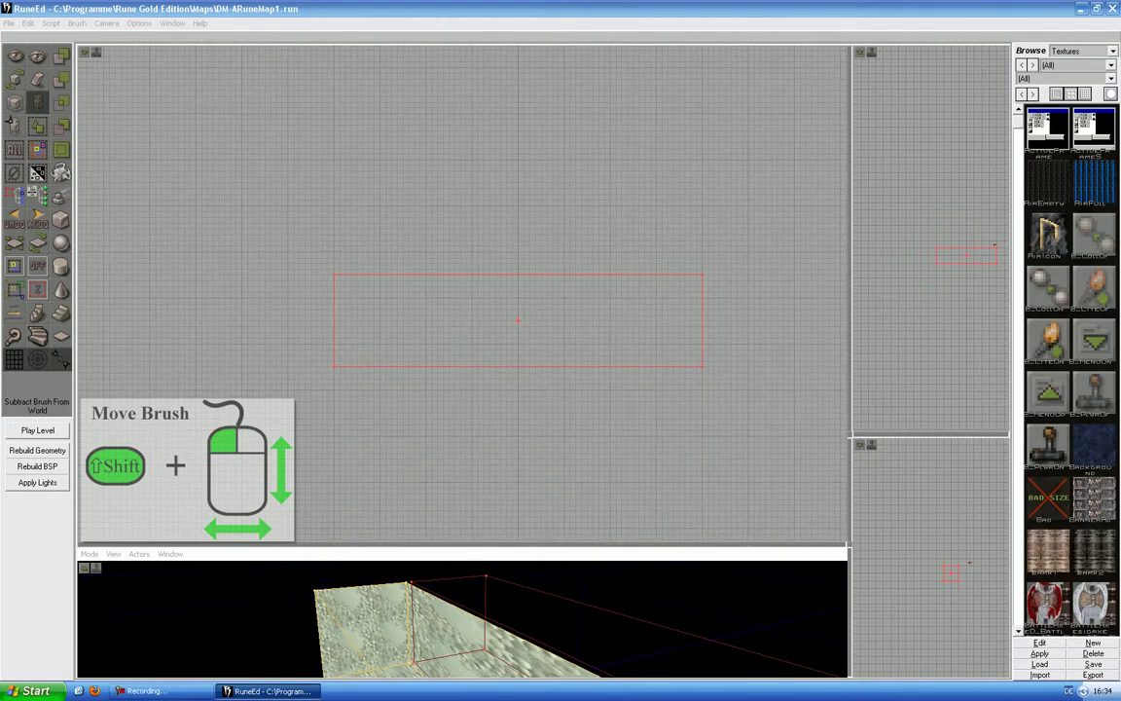
drag(595, 516, 627, 637)
drag(462, 365, 462, 367)
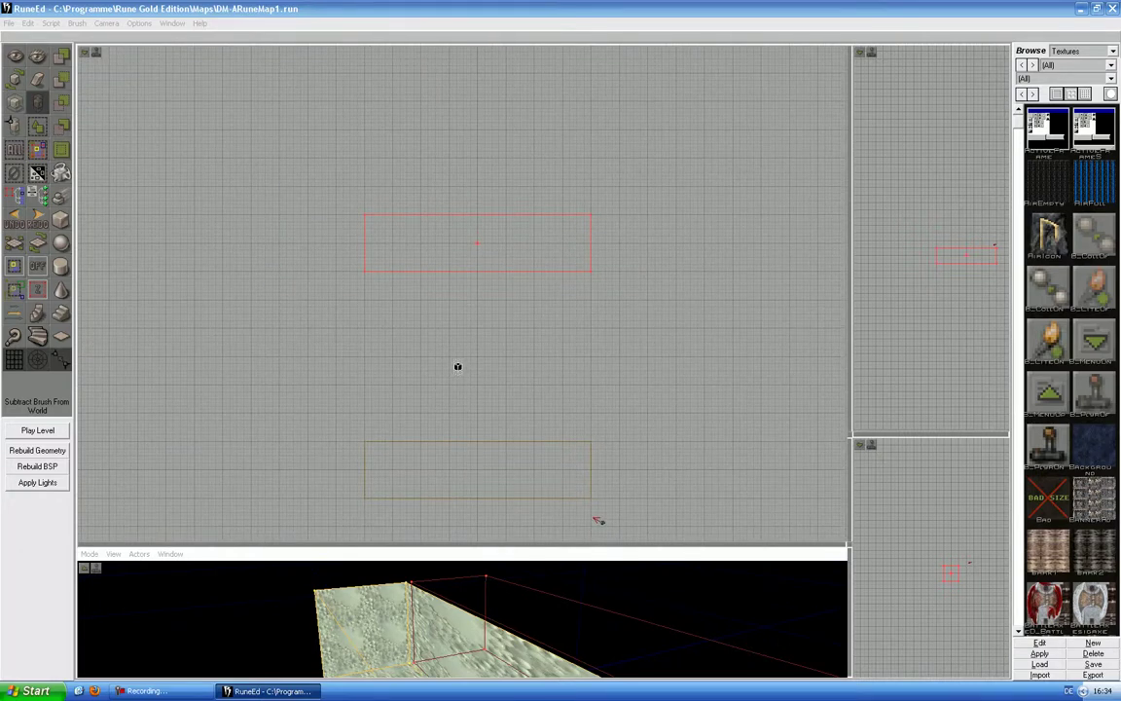
Step: Stretch the builder brush crosswise to about three times the room's width and check its corner against the grid
mouse_move(463, 367)
ctrl+right_down()
mouse_move(464, 425)
mouse_move(464, 396)
ctrl+right_up()
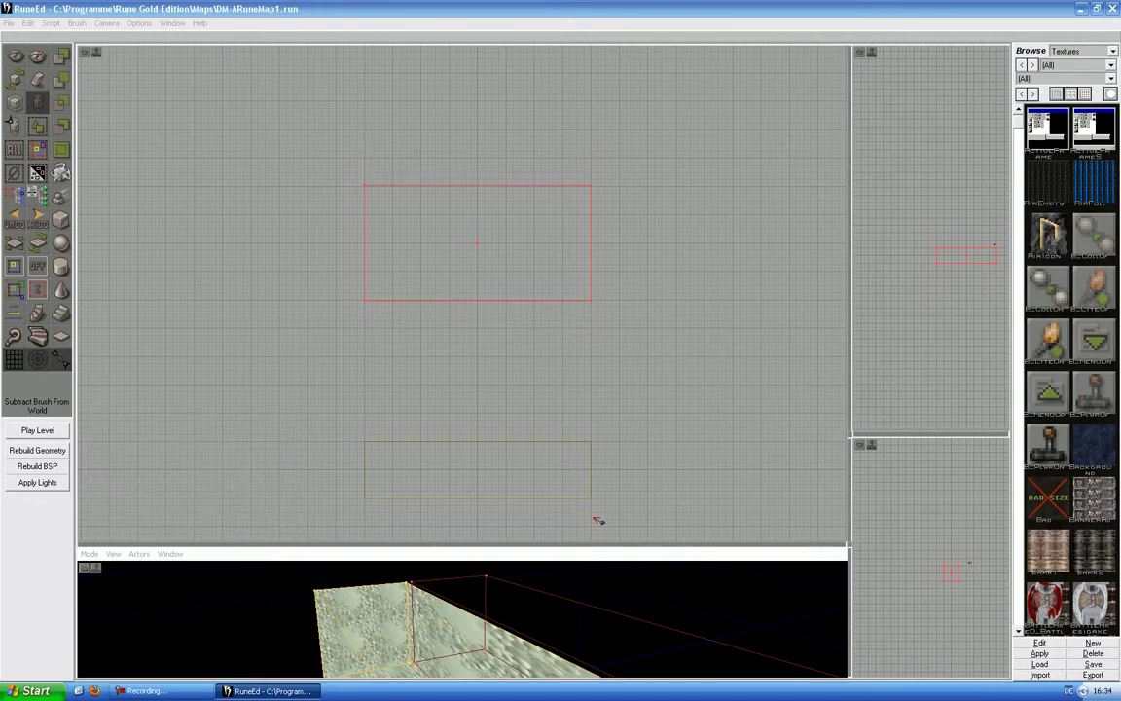
ctrl+right_drag(594, 518, 594, 544)
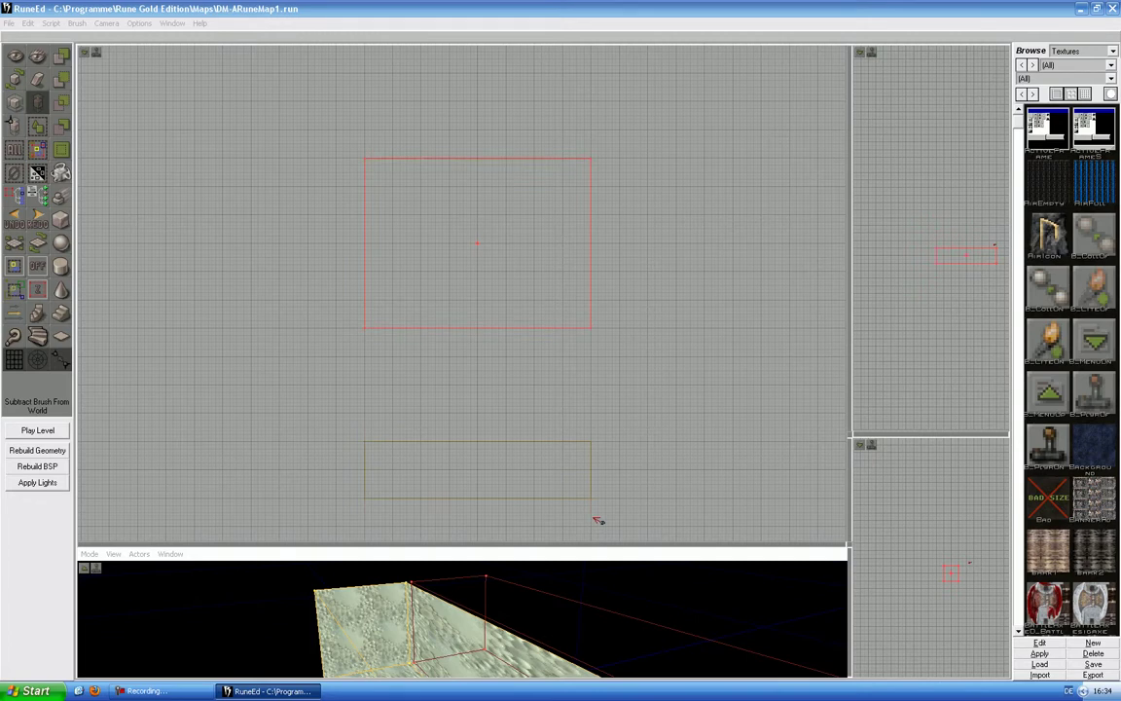
drag(466, 371, 425, 359)
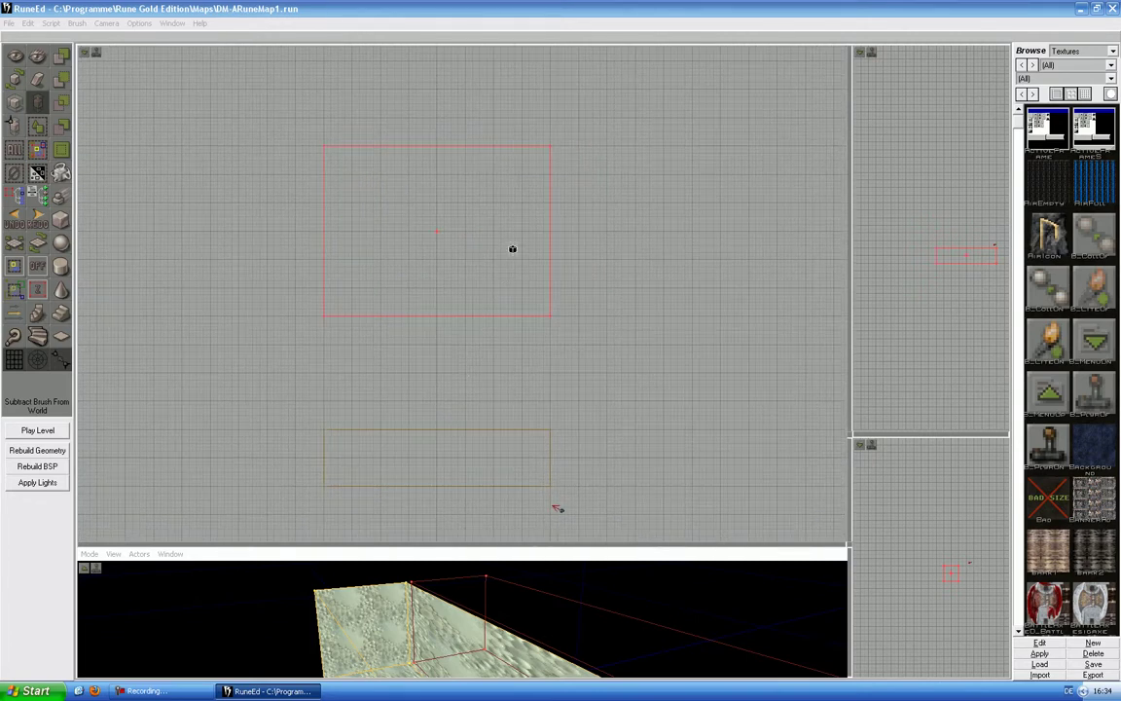
mouse_move(491, 206)
mouse_down()
mouse_move(481, 117)
mouse_move(482, 185)
mouse_move(400, 208)
mouse_move(375, 232)
mouse_move(286, 263)
mouse_move(321, 223)
mouse_move(234, 239)
mouse_move(282, 205)
mouse_move(245, 226)
mouse_move(358, 186)
mouse_move(207, 261)
mouse_move(196, 280)
mouse_move(490, 208)
mouse_move(491, 180)
mouse_up()
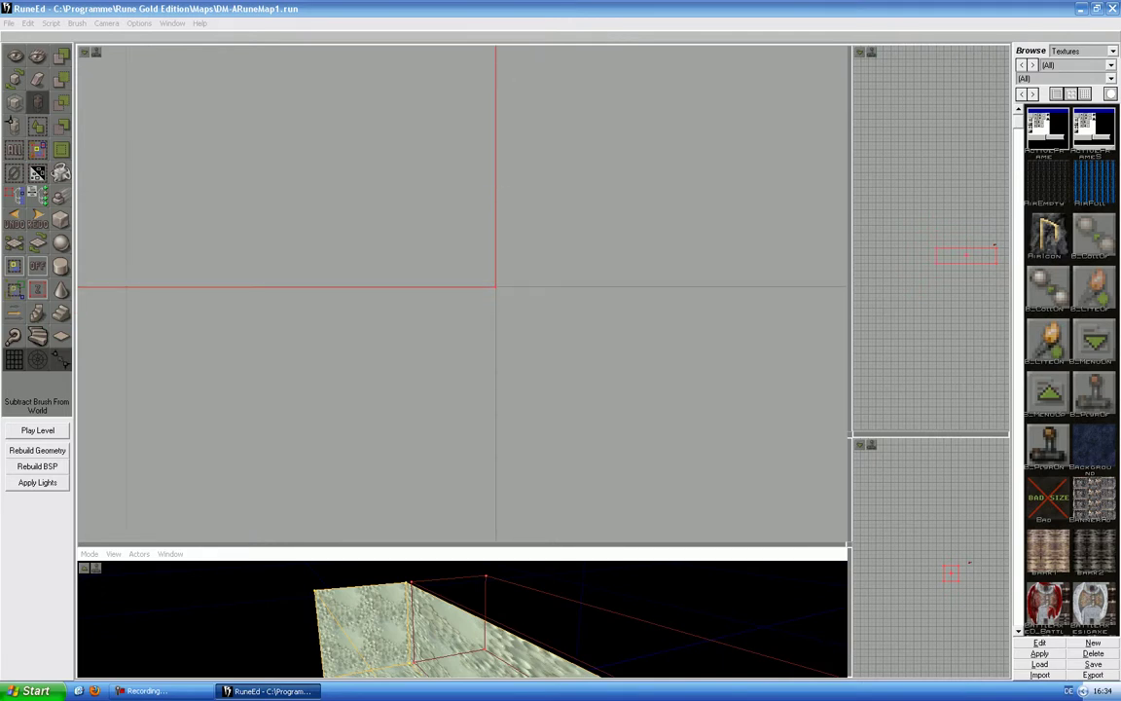
mouse_move(491, 180)
mouse_down()
mouse_move(490, 234)
mouse_move(799, 199)
mouse_move(504, 239)
mouse_move(662, 244)
mouse_move(676, 263)
mouse_move(647, 269)
mouse_up()
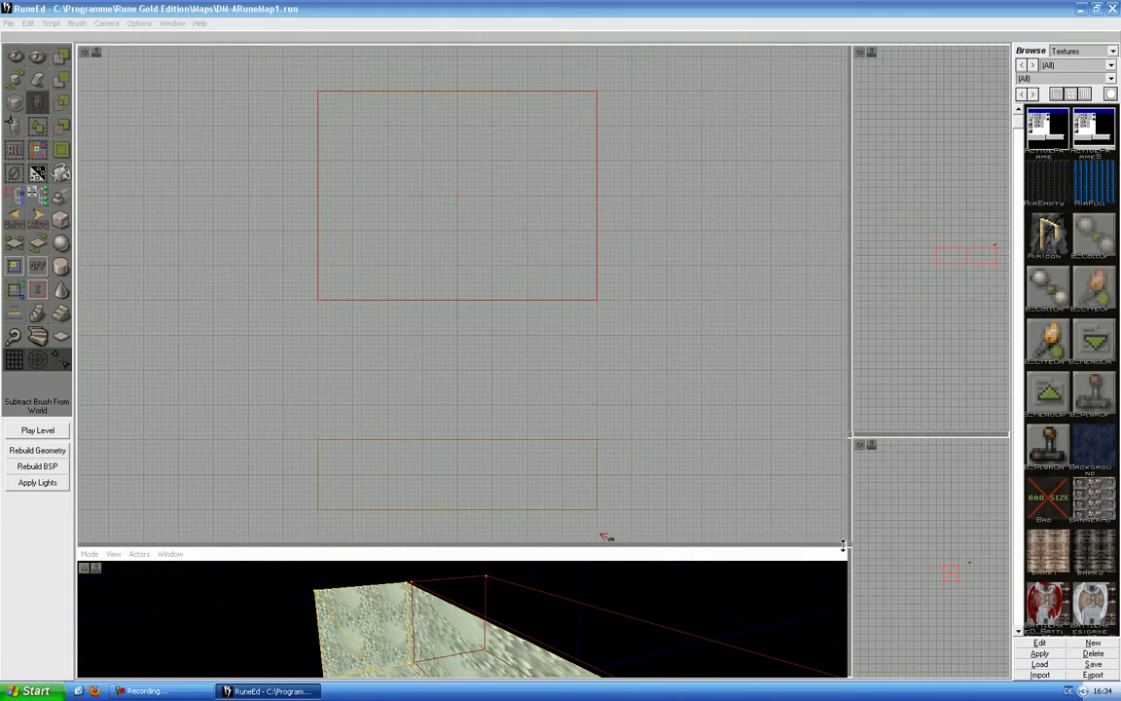
Step: Subtract the widened builder brush from the world to carve a second, larger room beside the first
drag(849, 545, 906, 151)
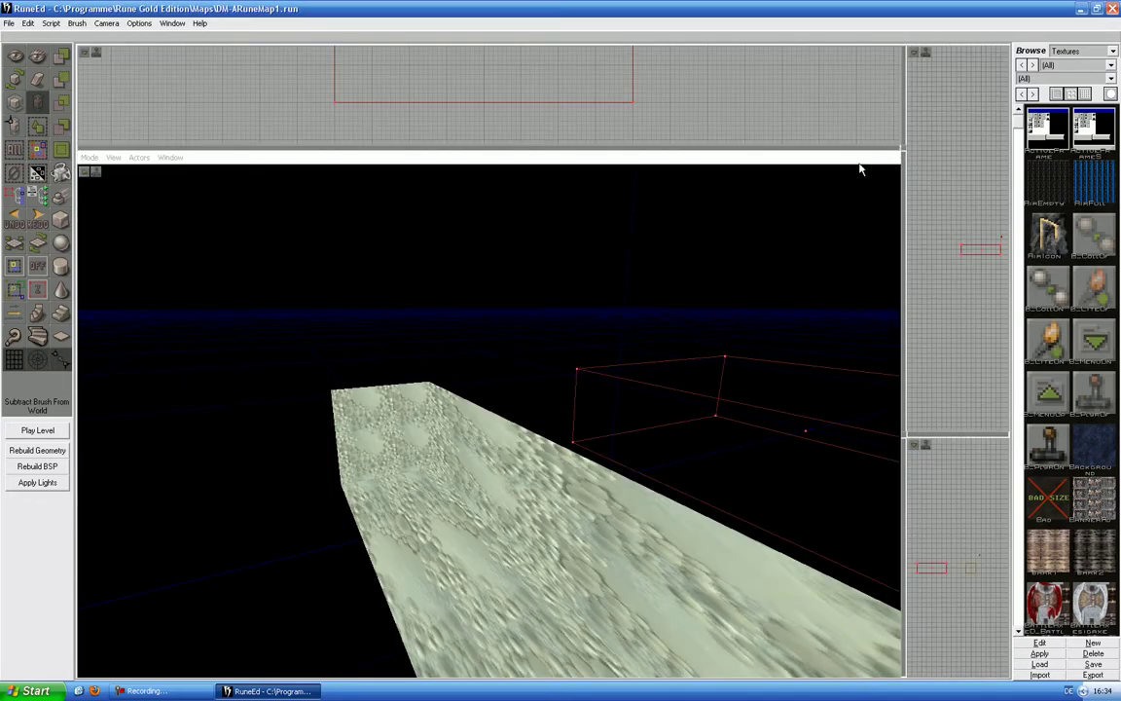
drag(691, 301, 757, 423)
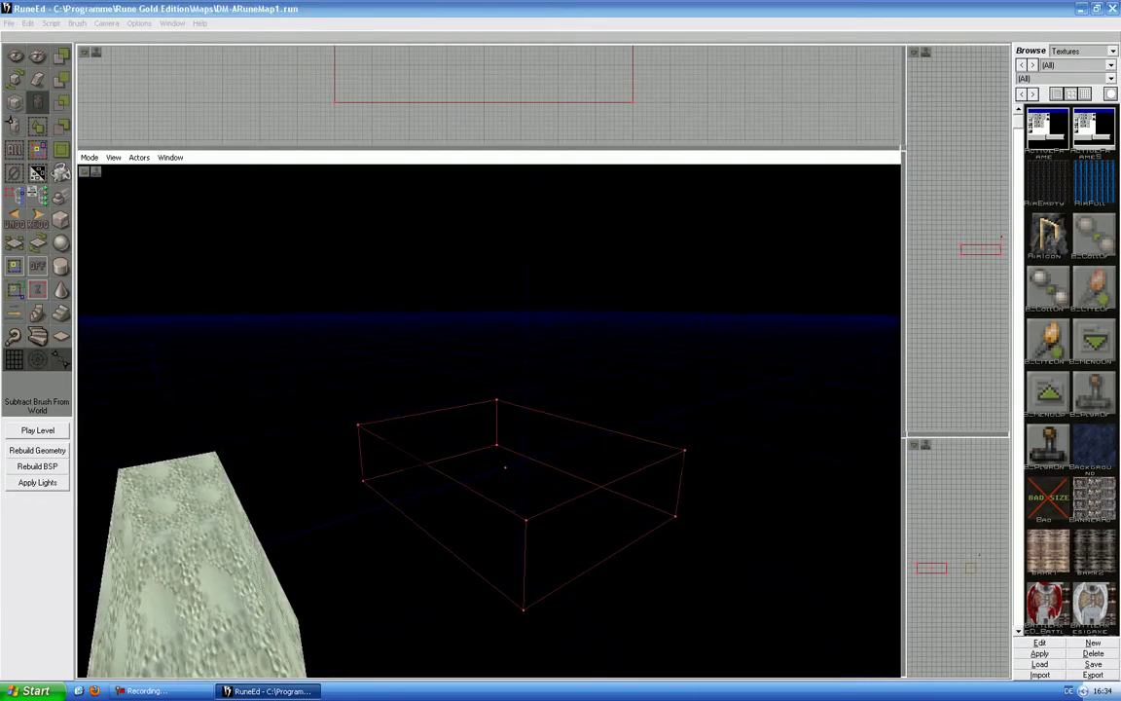
right_drag(691, 301, 623, 341)
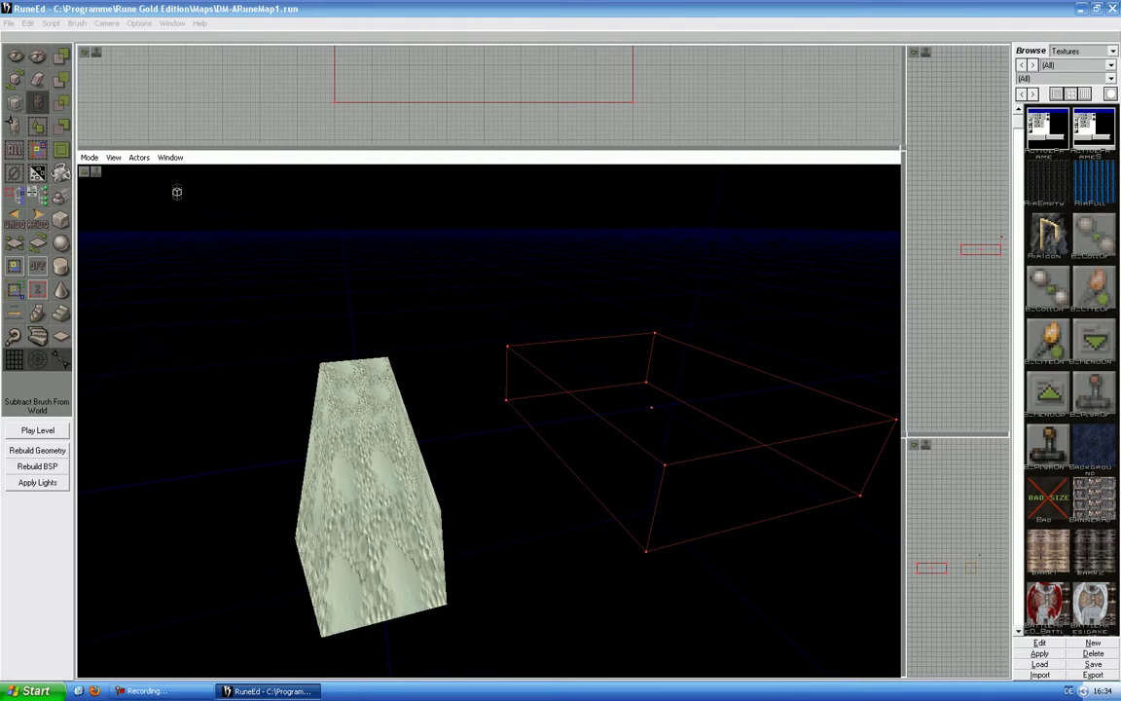
click(57, 82)
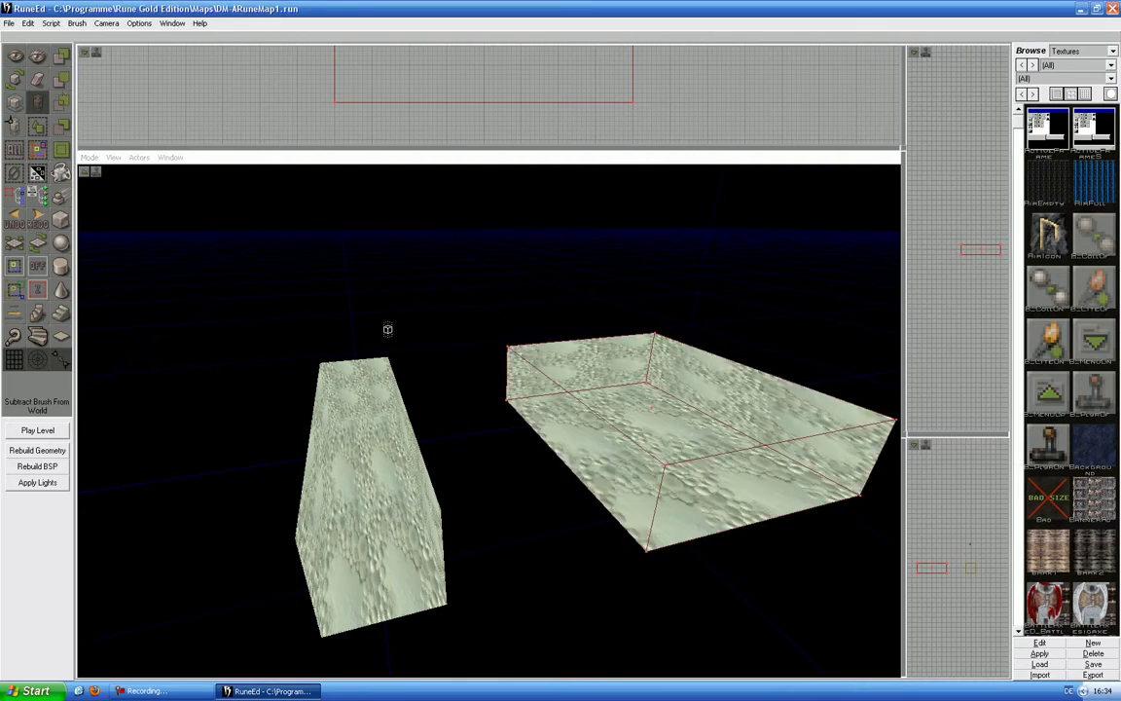
Step: Save the level and inspect the gap between the two rooms in the 3D view
click(8, 22)
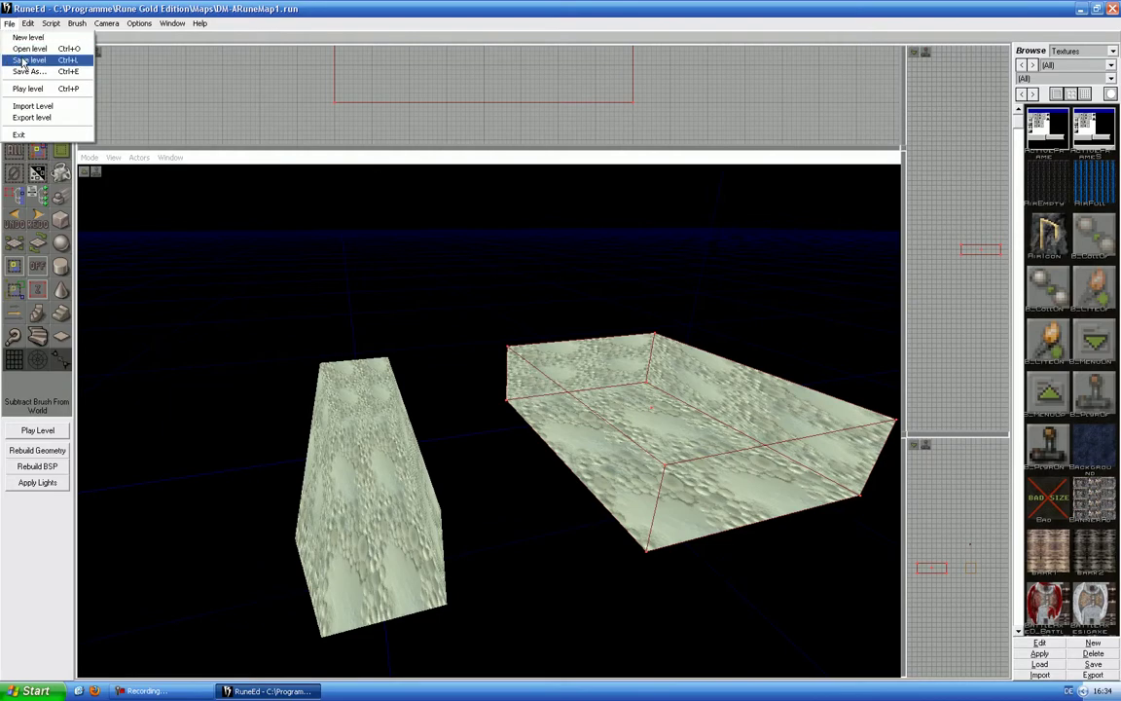
click(24, 60)
drag(313, 333, 304, 278)
drag(461, 389, 461, 446)
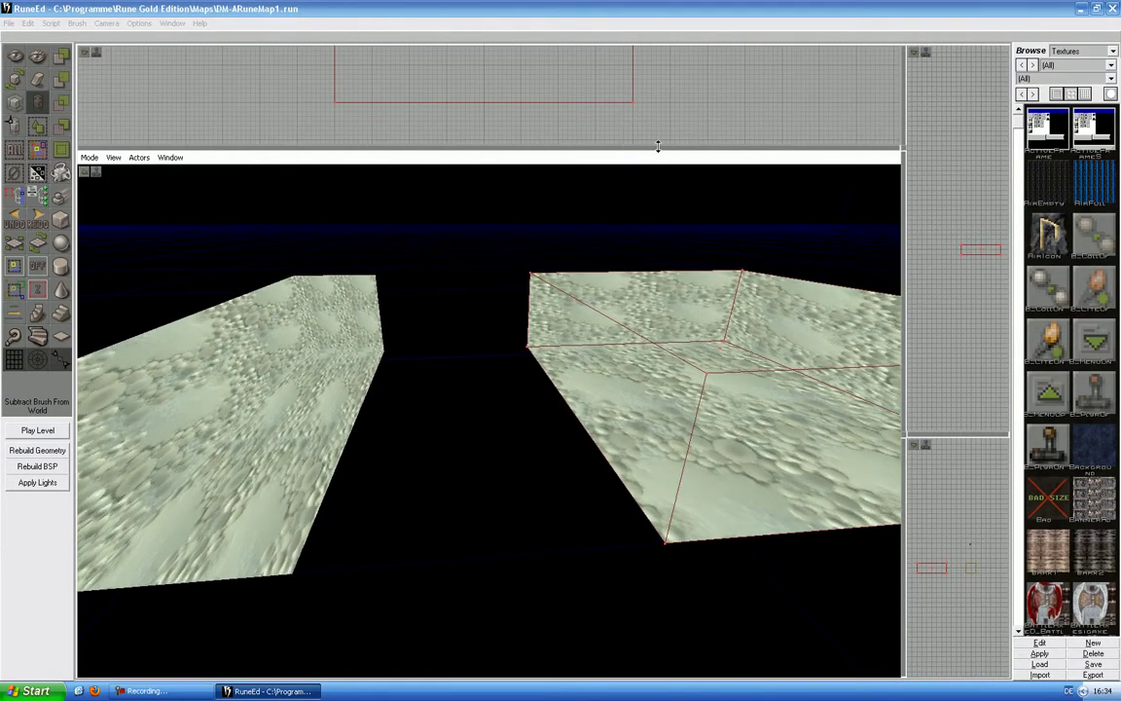
Step: Move the builder brush into the gap and shrink it to a corridor shape slightly overlapping both rooms, near one end
drag(658, 146, 632, 491)
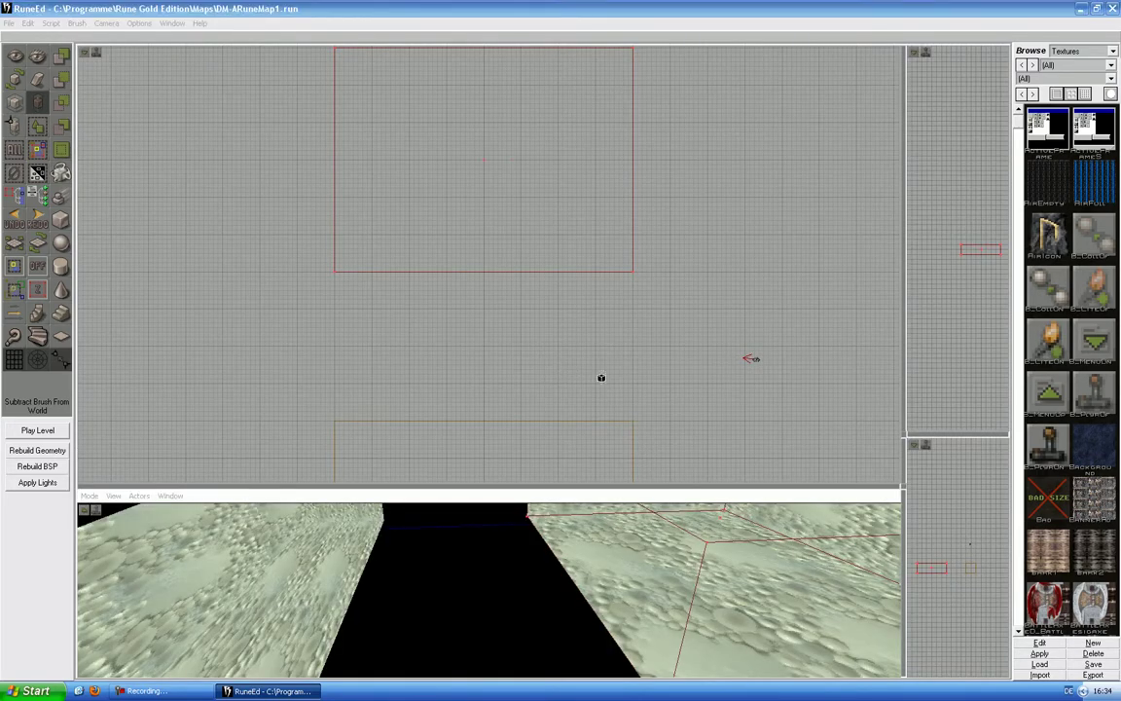
mouse_move(598, 370)
mouse_down()
mouse_move(595, 361)
mouse_move(566, 384)
mouse_move(566, 436)
mouse_move(540, 476)
mouse_up()
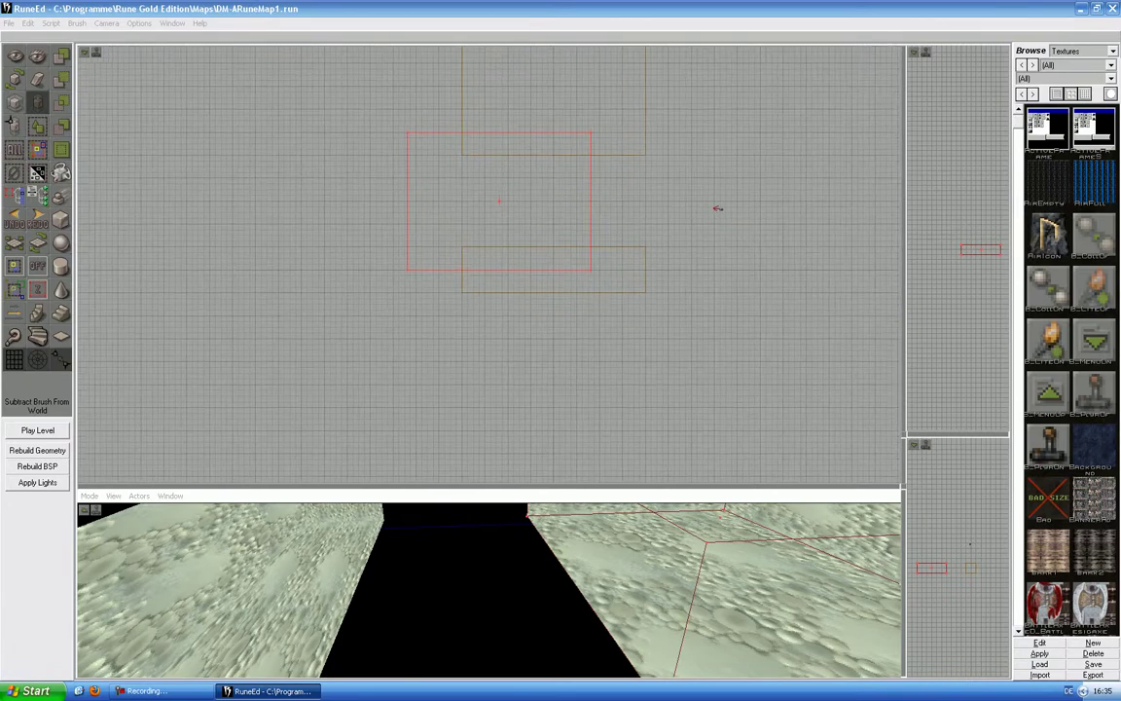
ctrl+drag(717, 208, 720, 208)
mouse_move(498, 207)
mouse_down()
mouse_move(476, 229)
mouse_move(473, 280)
mouse_up()
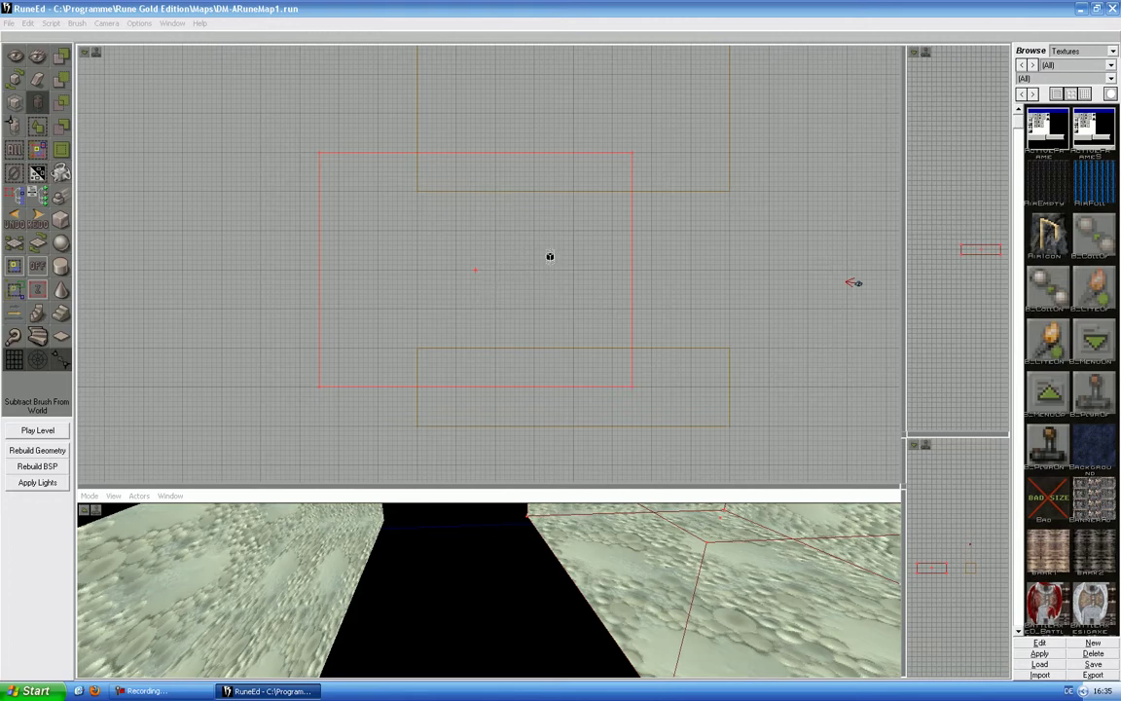
mouse_move(567, 248)
ctrl+mouse_down()
mouse_move(450, 248)
mouse_move(470, 251)
mouse_move(469, 200)
mouse_move(567, 246)
mouse_move(566, 191)
mouse_move(525, 220)
ctrl+mouse_up()
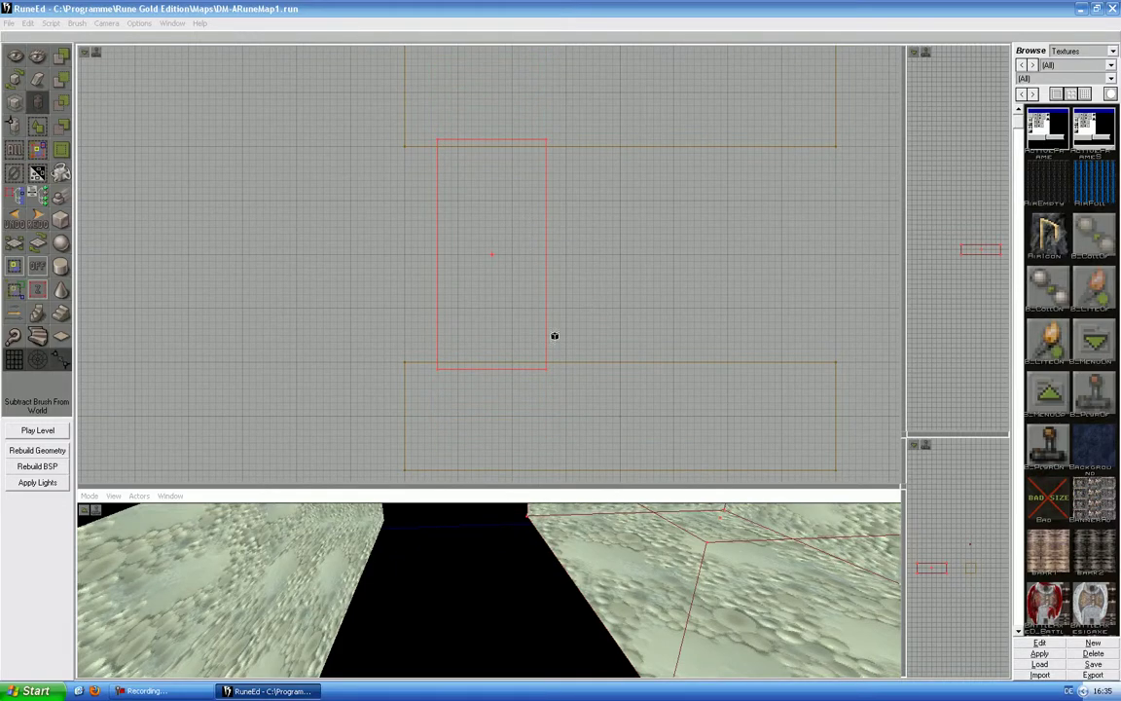
Step: Intersect the corridor brush with the world so it ends at both rooms' walls, inspecting it in the 3D view
drag(904, 488, 926, 133)
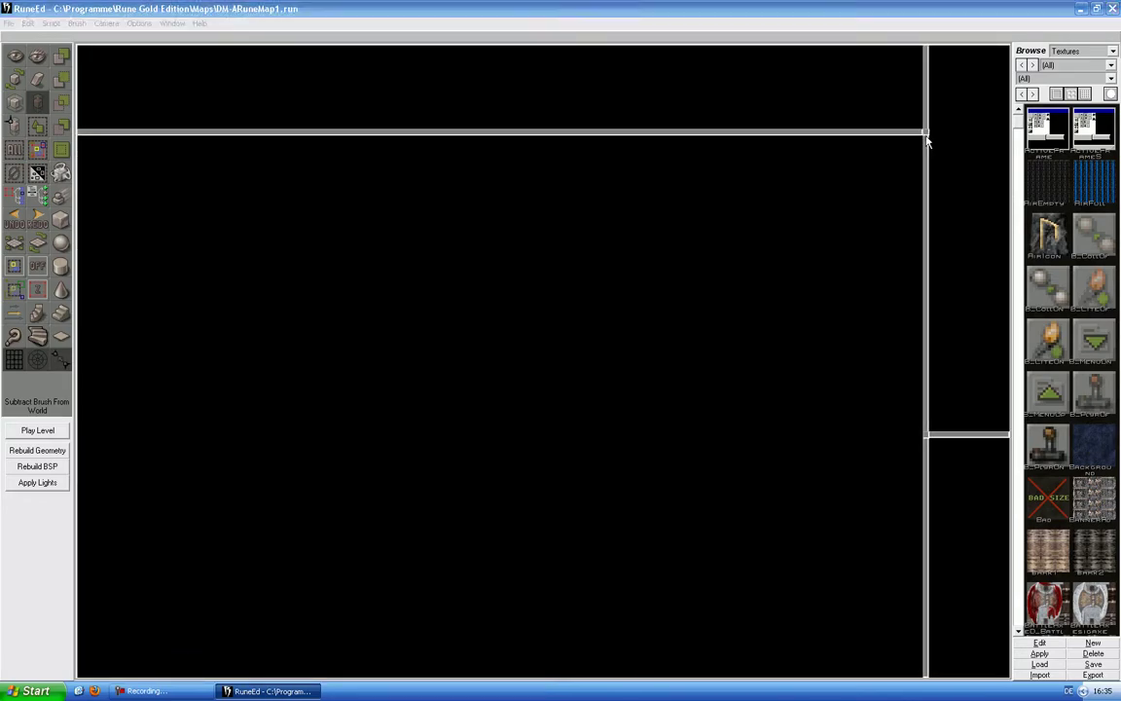
drag(645, 431, 604, 382)
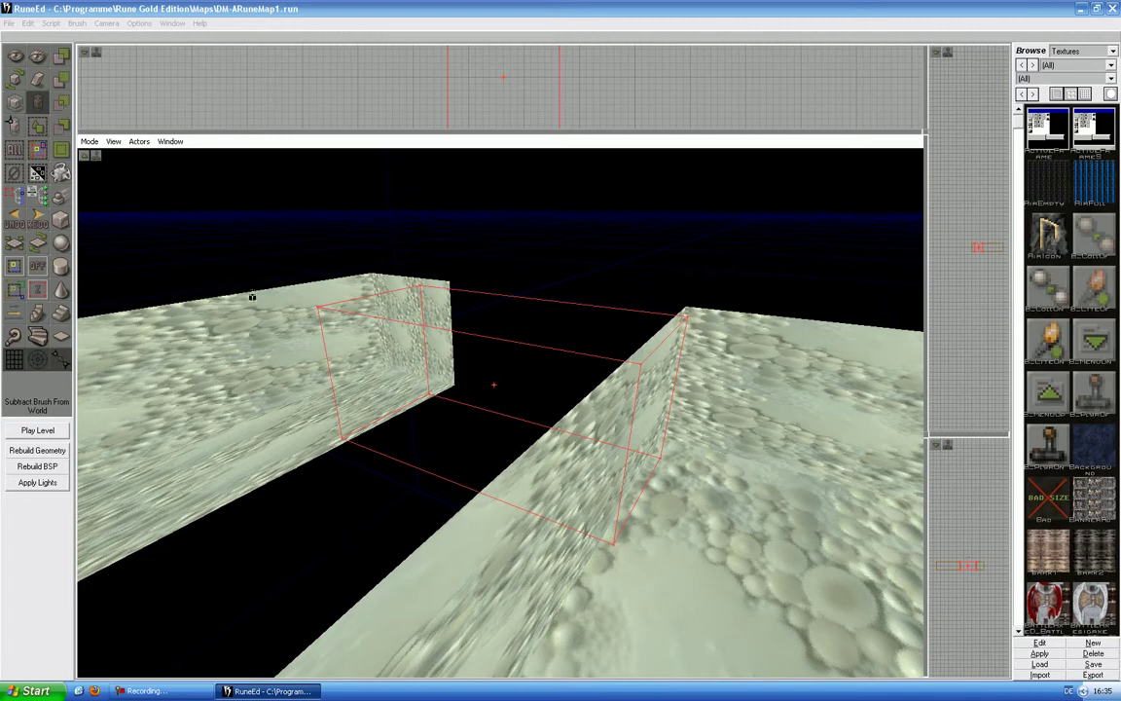
mouse_move(422, 372)
mouse_down()
mouse_move(412, 362)
mouse_move(458, 348)
mouse_move(422, 371)
mouse_up()
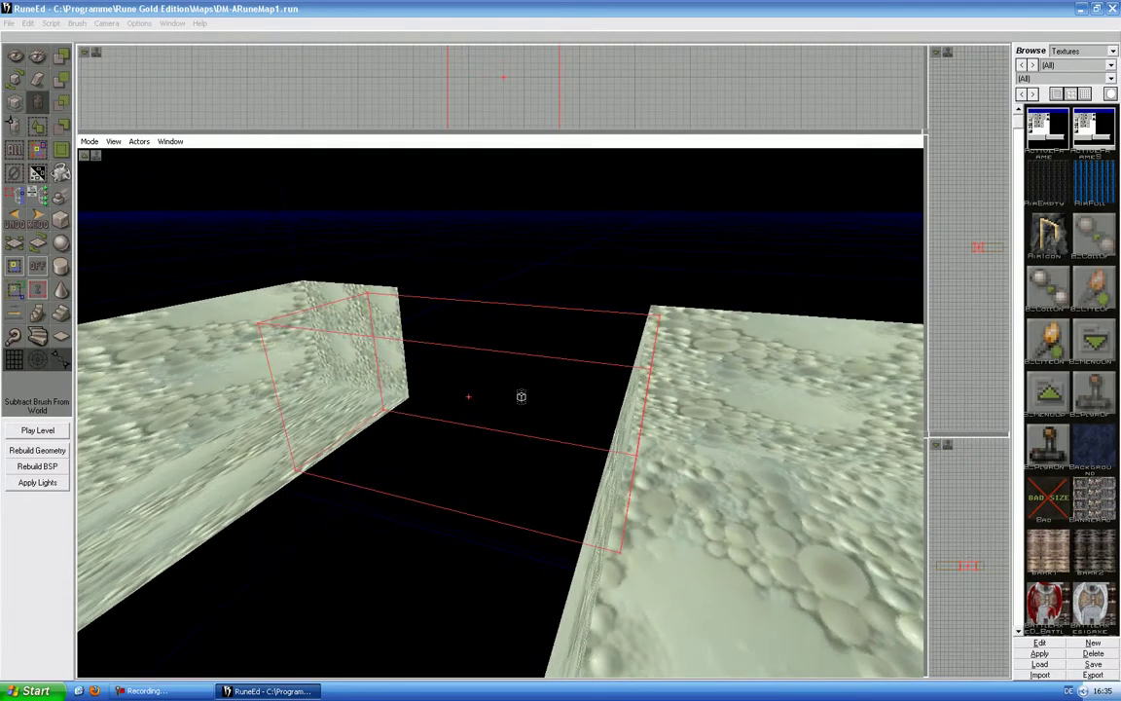
drag(618, 420, 563, 423)
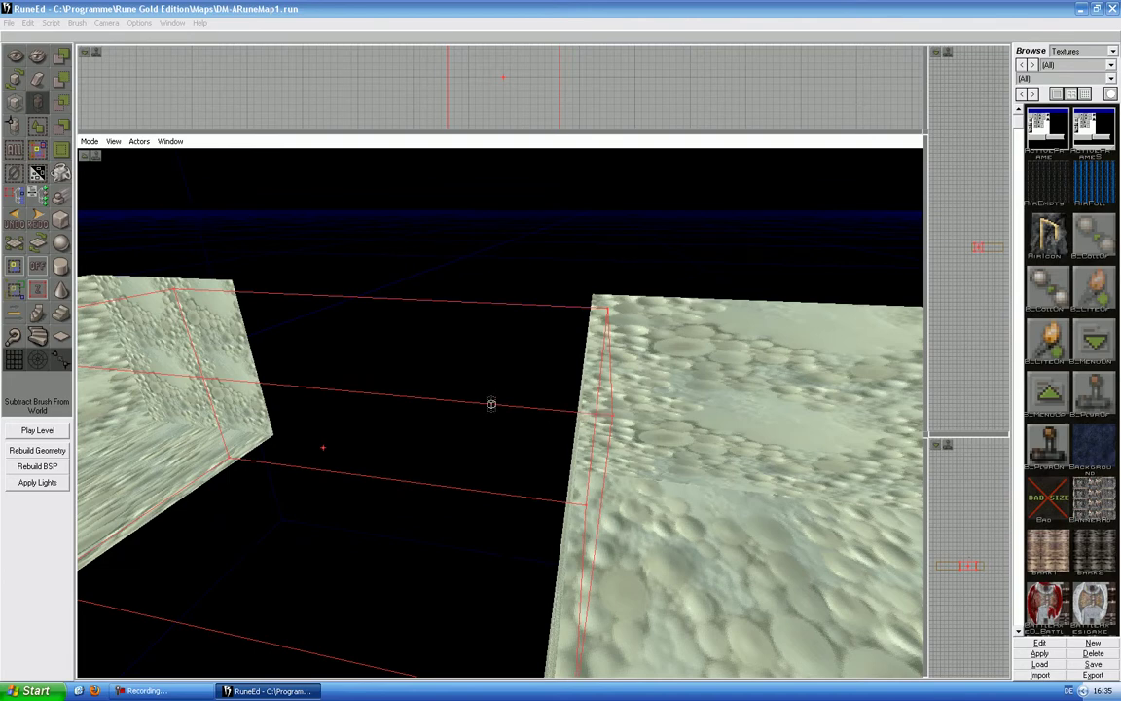
click(62, 110)
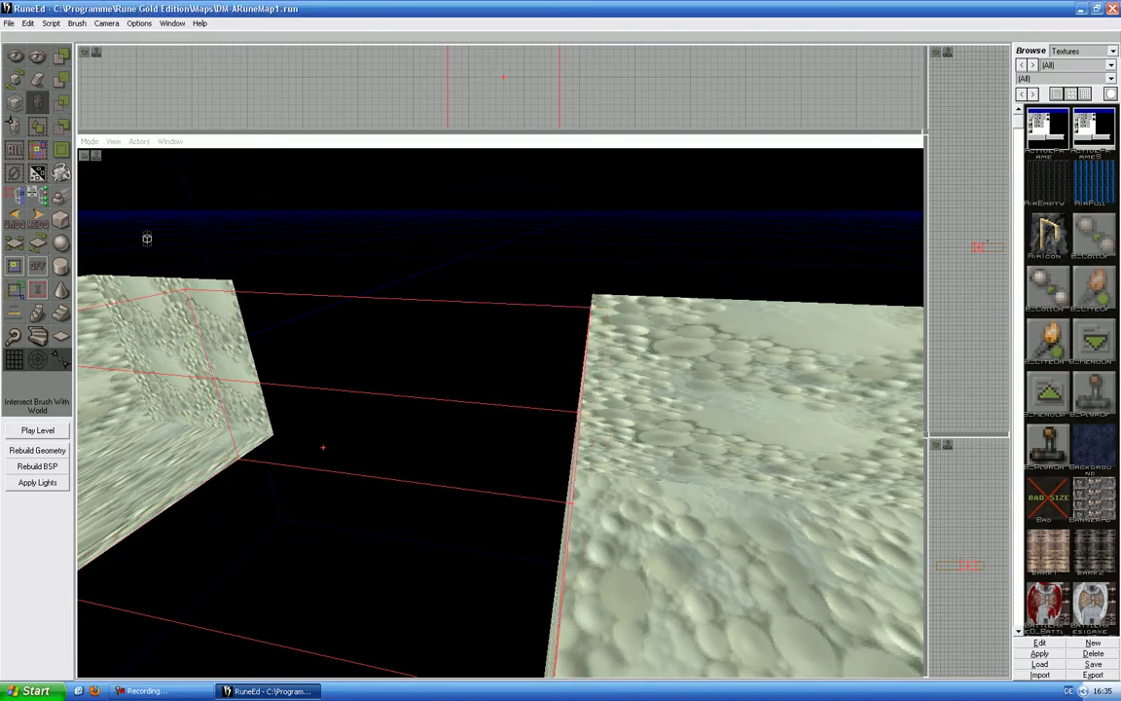
drag(475, 373, 470, 403)
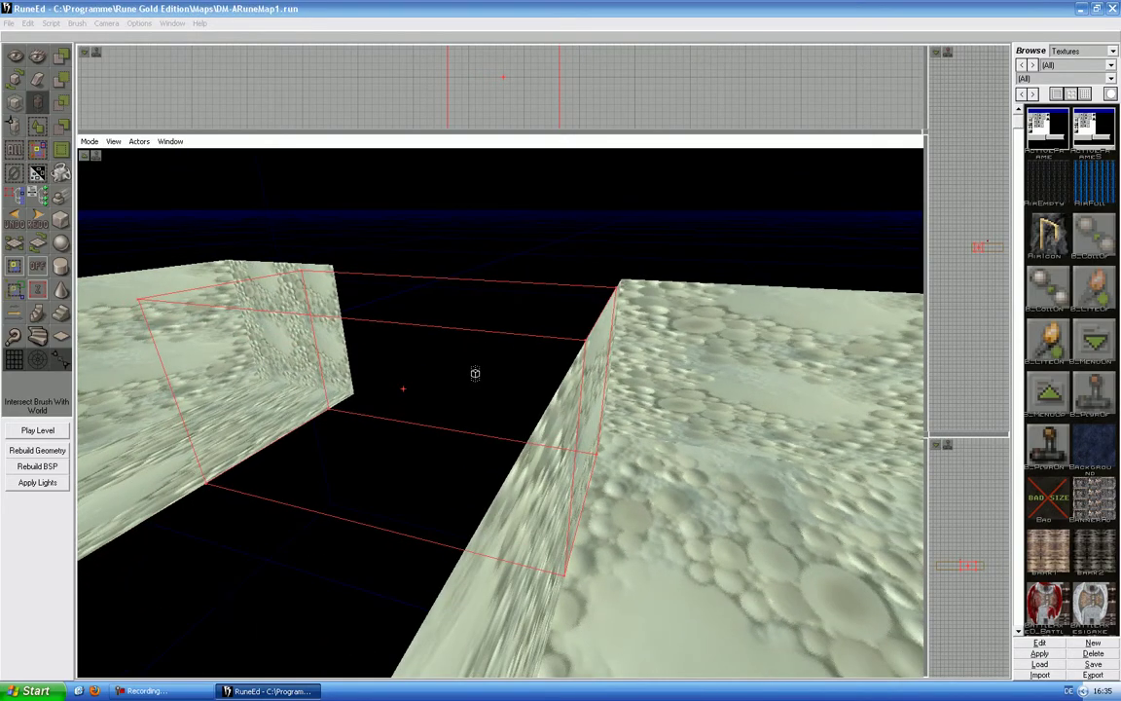
Step: Check the corridor brush's alignment in the side views, subtract it from the world, and inspect the passage in 3D
drag(926, 434, 604, 396)
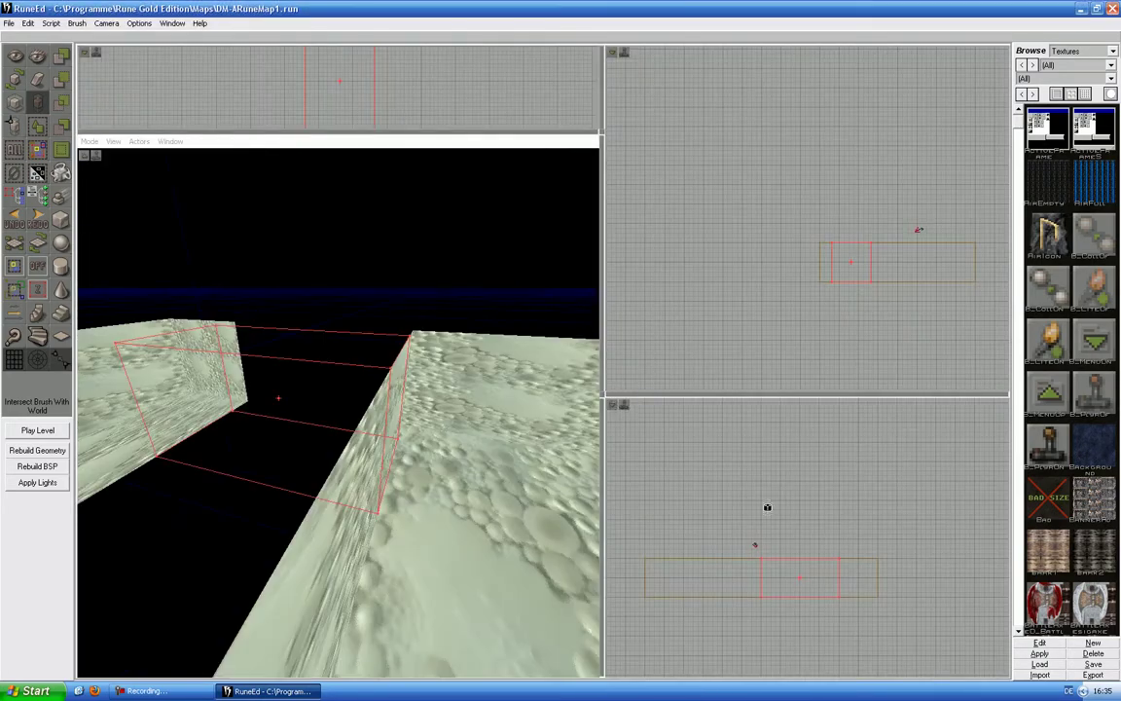
mouse_move(767, 506)
mouse_down()
mouse_move(849, 428)
mouse_move(850, 377)
mouse_move(767, 506)
mouse_up()
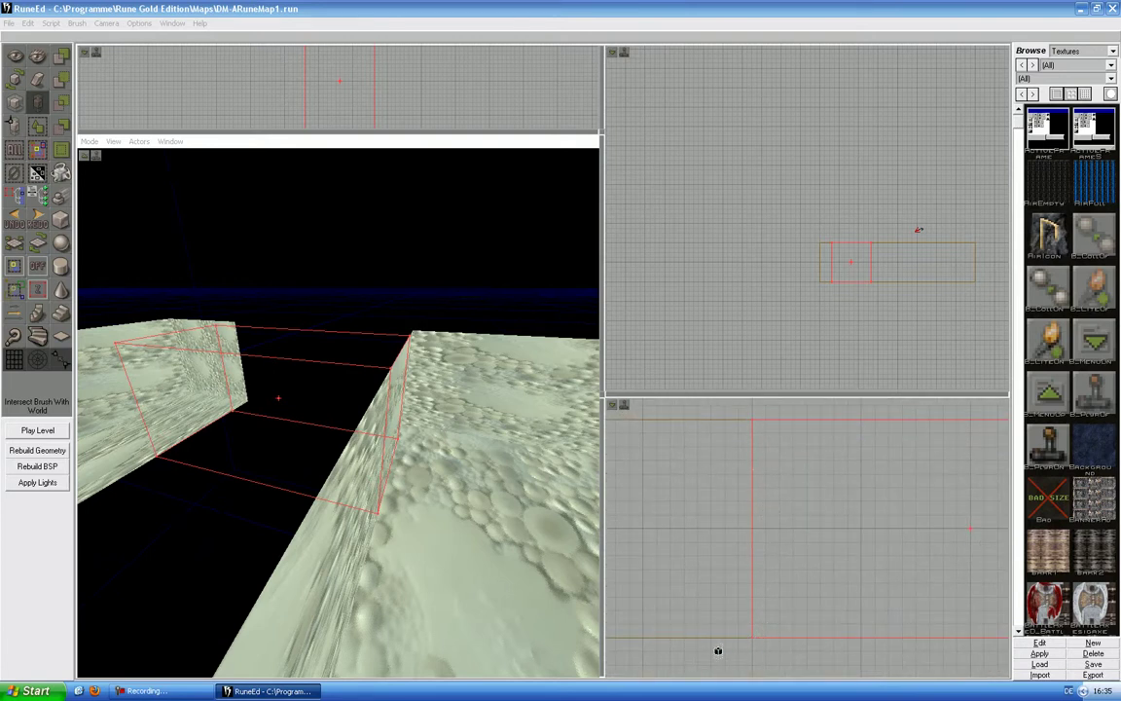
mouse_move(464, 515)
mouse_down()
mouse_move(456, 493)
mouse_move(447, 508)
mouse_up()
drag(603, 133, 915, 117)
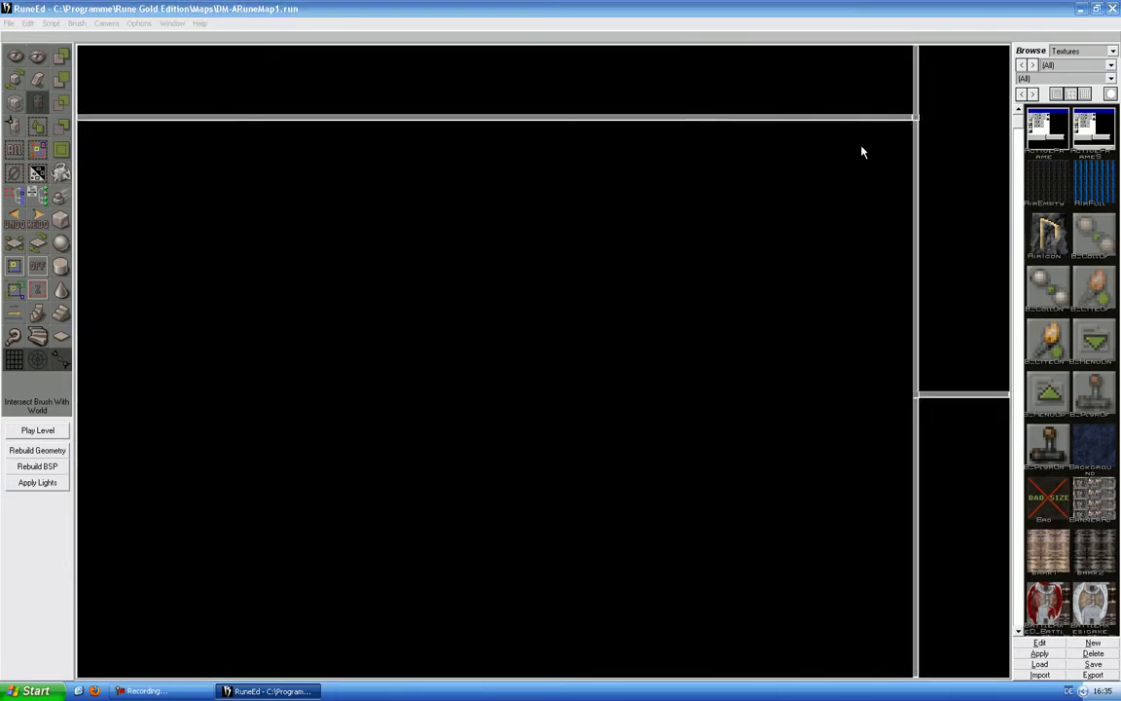
click(61, 83)
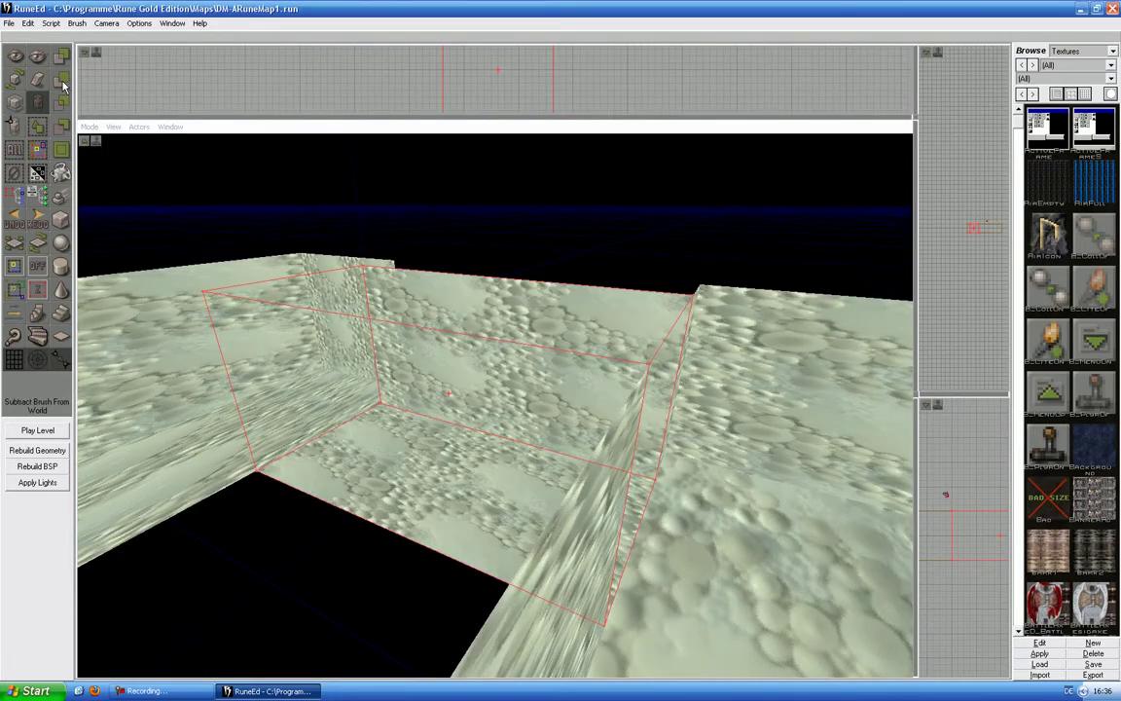
mouse_move(317, 311)
mouse_down()
mouse_move(285, 283)
mouse_move(286, 230)
mouse_move(254, 259)
mouse_up()
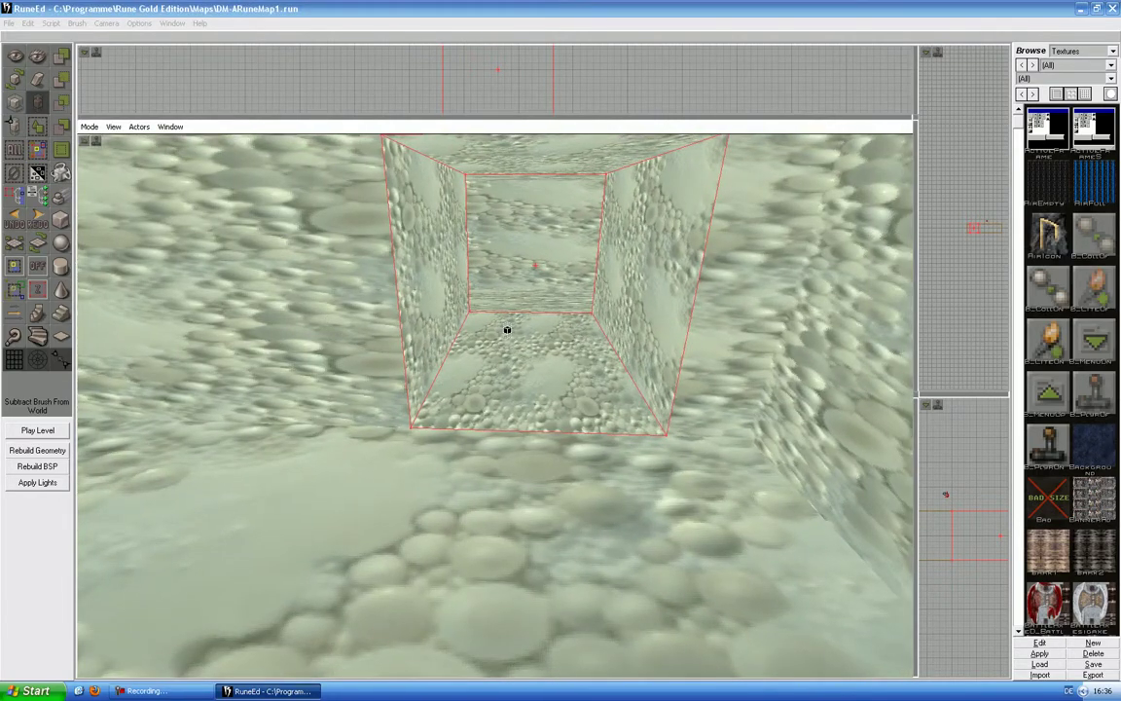
Step: Save the level and look around the connected rooms in the 3D view
click(6, 24)
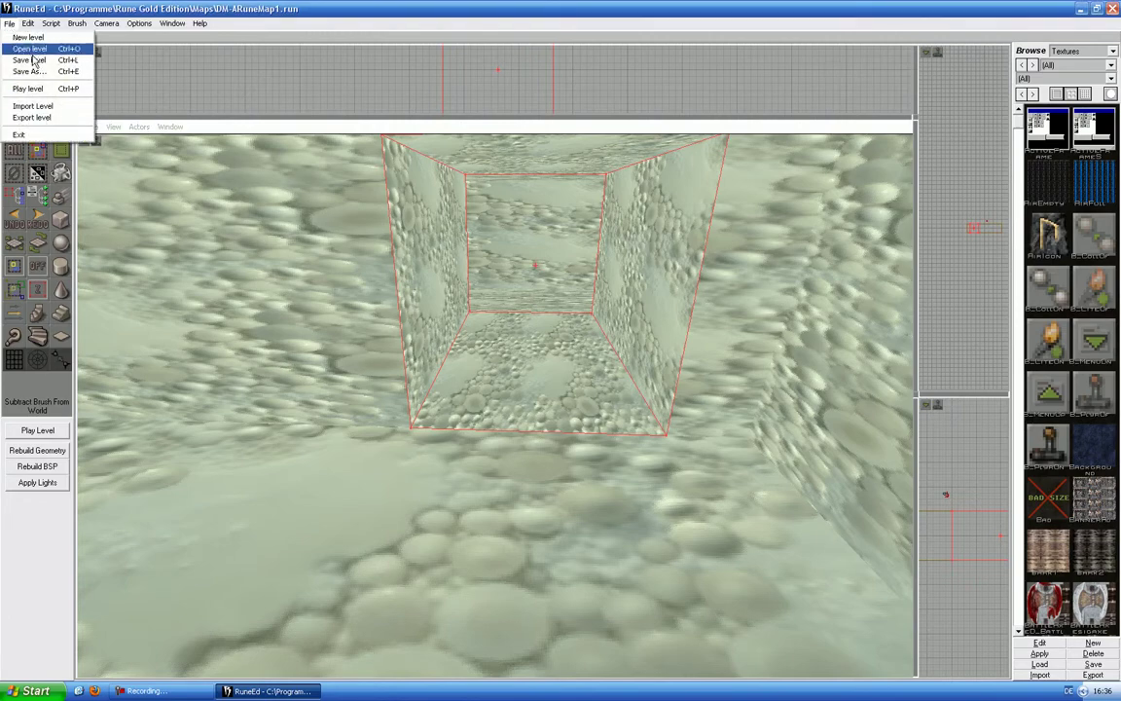
click(36, 60)
mouse_move(243, 244)
mouse_down()
mouse_move(175, 240)
mouse_move(445, 300)
mouse_up()
Step: Move the builder brush along the gap from the first corridor to near the opposite end of the rooms
drag(916, 118, 877, 426)
click(485, 278)
ctrl+shift+drag(473, 272, 728, 272)
drag(479, 272, 508, 271)
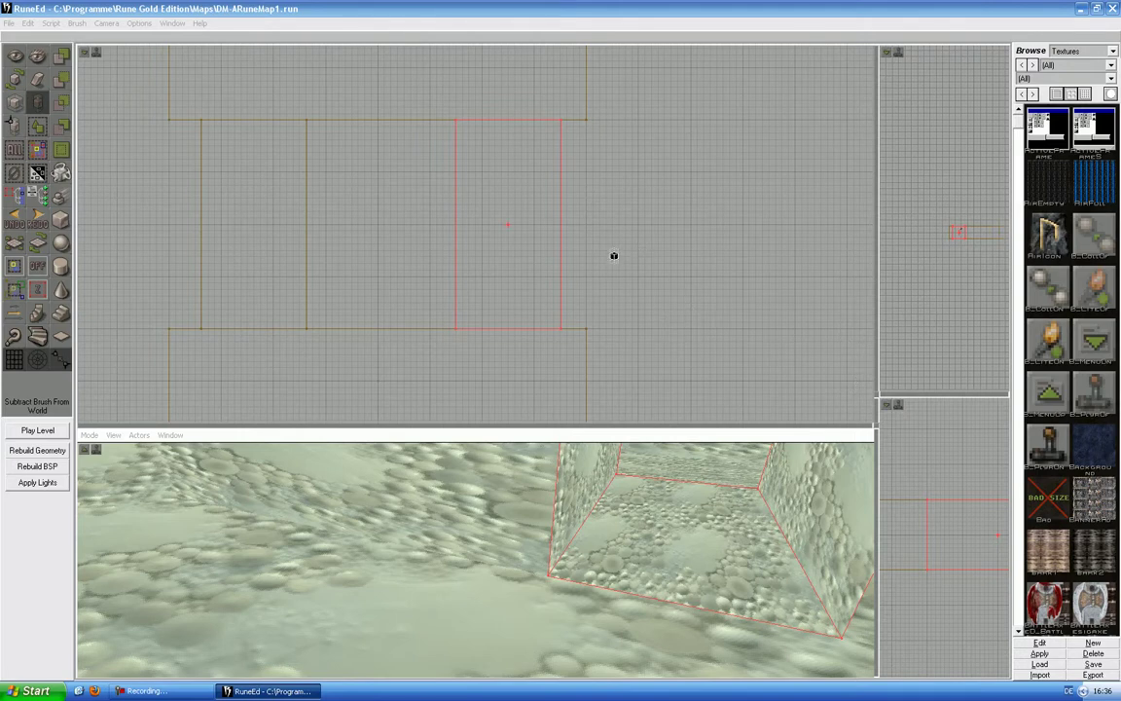
Step: Narrow the builder brush to about a third of the gap's length while keeping it spanning both rooms
mouse_move(612, 254)
mouse_down()
mouse_move(576, 208)
mouse_move(576, 165)
mouse_move(545, 116)
mouse_move(545, 59)
mouse_up()
mouse_move(546, 233)
mouse_down()
mouse_move(497, 214)
mouse_move(485, 283)
mouse_move(505, 277)
mouse_move(505, 243)
mouse_move(577, 228)
mouse_move(383, 228)
mouse_up()
mouse_move(485, 197)
mouse_down()
mouse_move(568, 220)
mouse_move(550, 203)
mouse_move(399, 203)
mouse_move(680, 183)
mouse_move(680, 272)
mouse_move(681, 190)
mouse_move(560, 190)
mouse_move(561, 151)
mouse_move(433, 151)
mouse_move(451, 148)
mouse_move(461, 49)
mouse_move(472, 112)
mouse_move(511, 180)
mouse_up()
Step: Reduce the builder brush's height to about two-thirds of the room's height, keep its base on the floor, and check its upper corner's grid alignment
drag(875, 260, 495, 293)
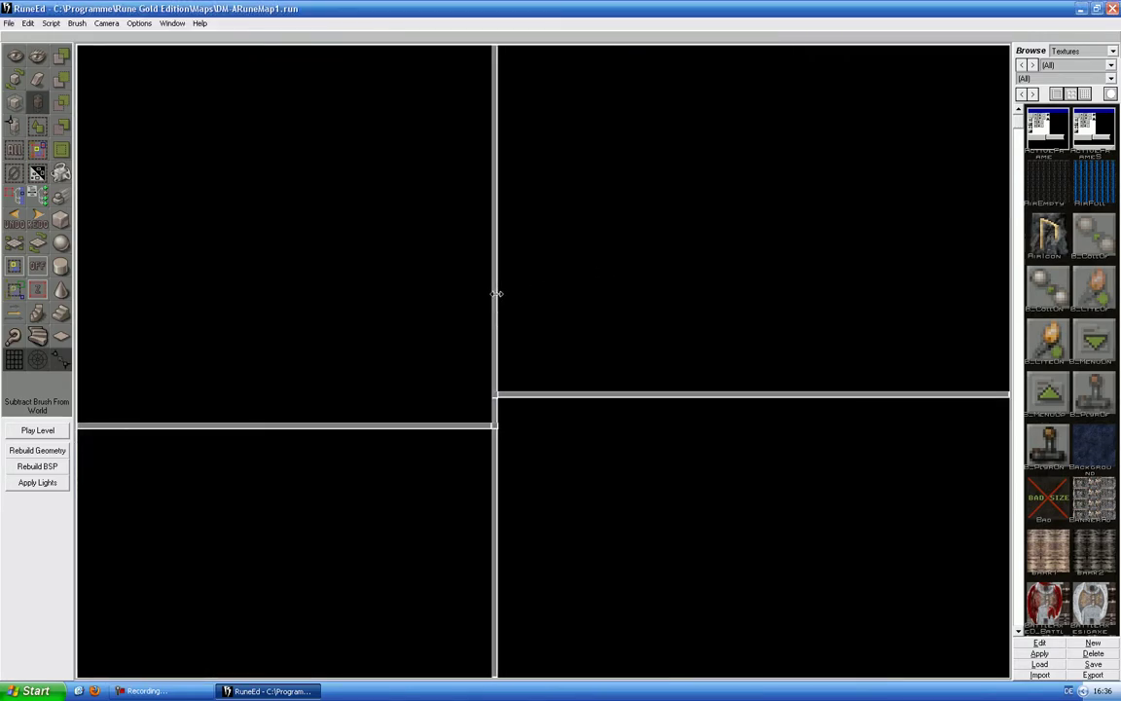
mouse_move(734, 254)
mouse_down()
mouse_move(640, 237)
mouse_move(628, 199)
mouse_move(672, 73)
mouse_move(728, 308)
mouse_up()
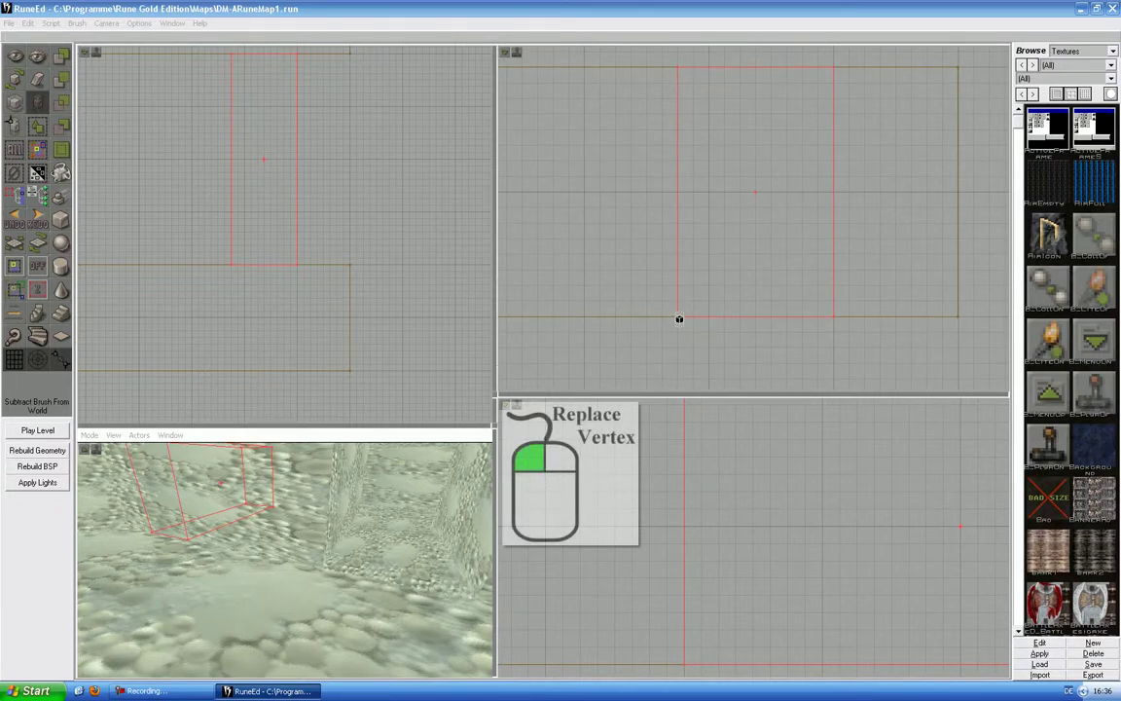
mouse_move(741, 225)
ctrl+mouse_down()
mouse_move(741, 321)
mouse_move(740, 302)
mouse_move(762, 380)
mouse_move(764, 322)
mouse_move(822, 295)
ctrl+mouse_up()
mouse_move(765, 249)
mouse_down()
mouse_move(770, 241)
mouse_move(742, 226)
mouse_up()
scroll(753, 218, down, 3)
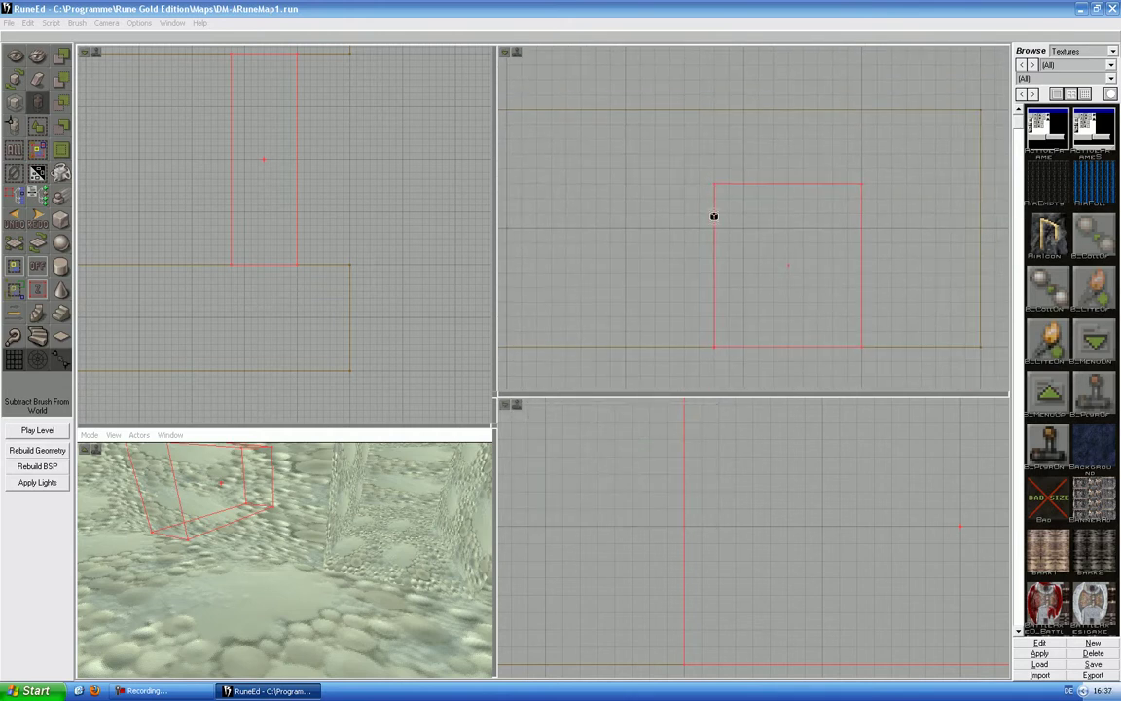
scroll(720, 244, up, 5)
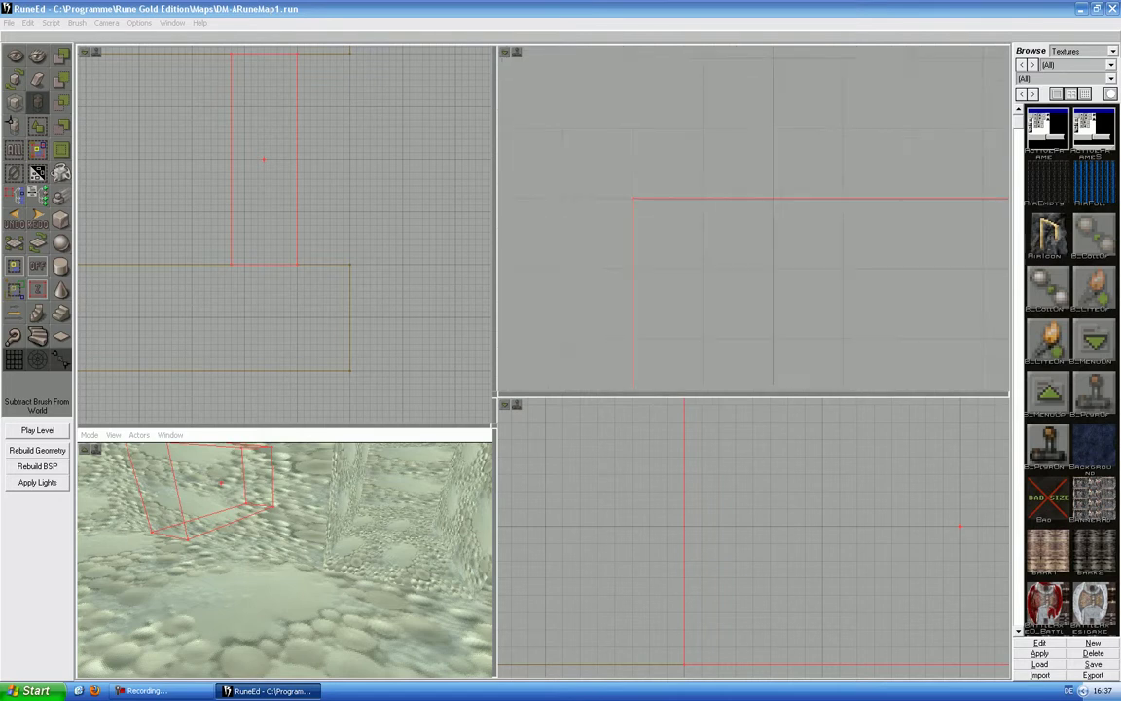
drag(720, 243, 729, 238)
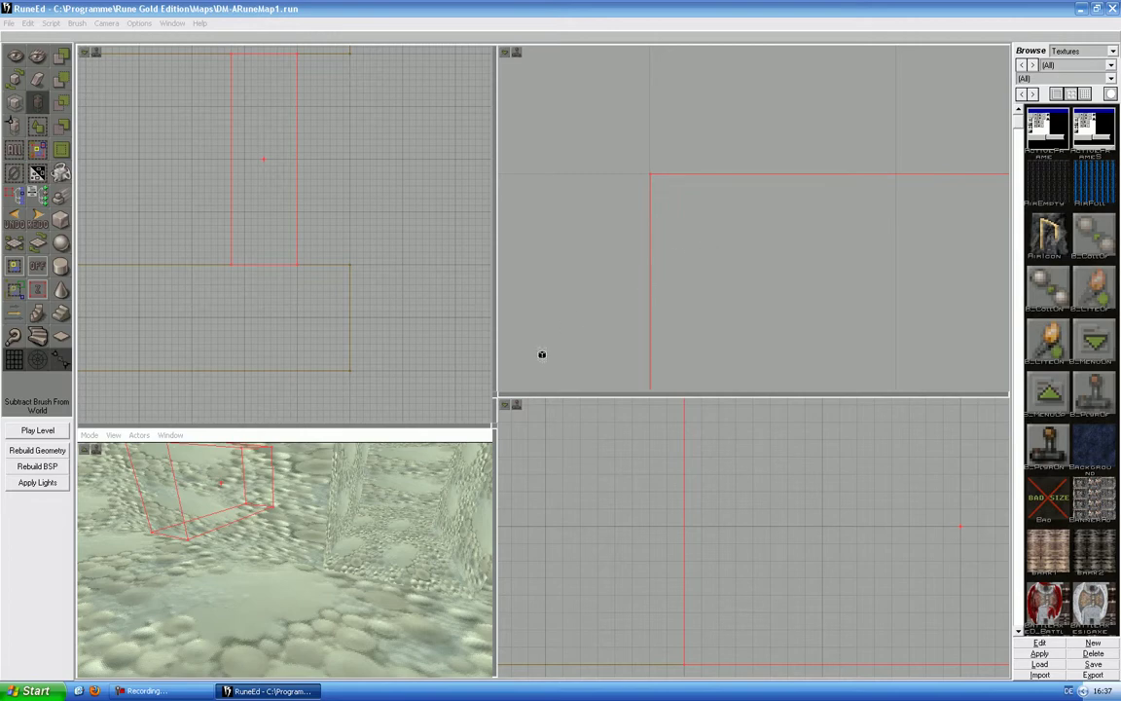
Step: Subtract the builder brush from the world to carve the second corridor between the rooms
drag(494, 426, 831, 161)
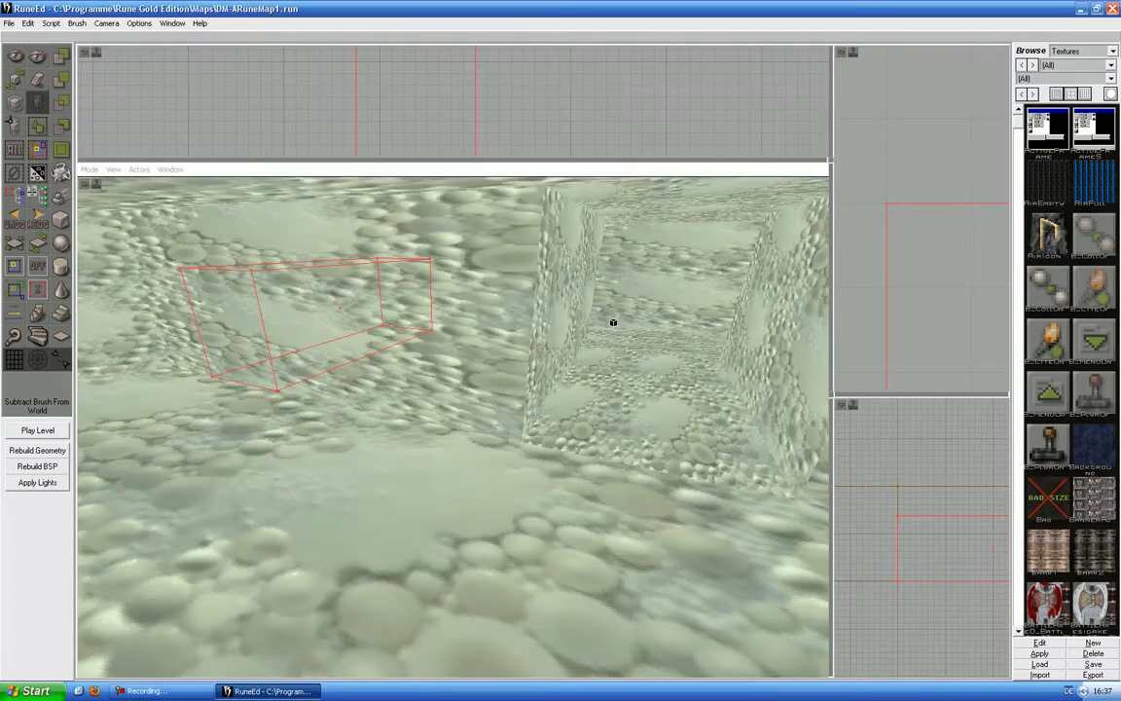
drag(613, 321, 545, 379)
mouse_move(399, 375)
mouse_down()
mouse_move(413, 342)
mouse_move(431, 341)
mouse_up()
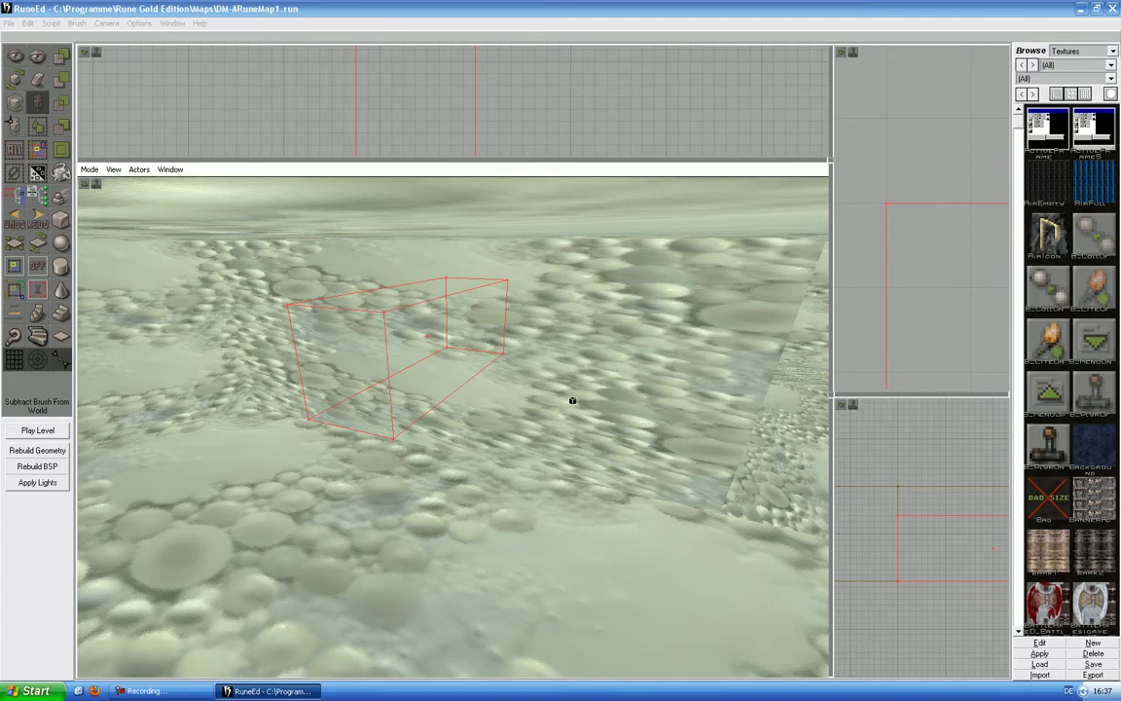
mouse_move(572, 401)
mouse_down()
mouse_move(588, 425)
mouse_move(572, 429)
mouse_move(573, 401)
mouse_up()
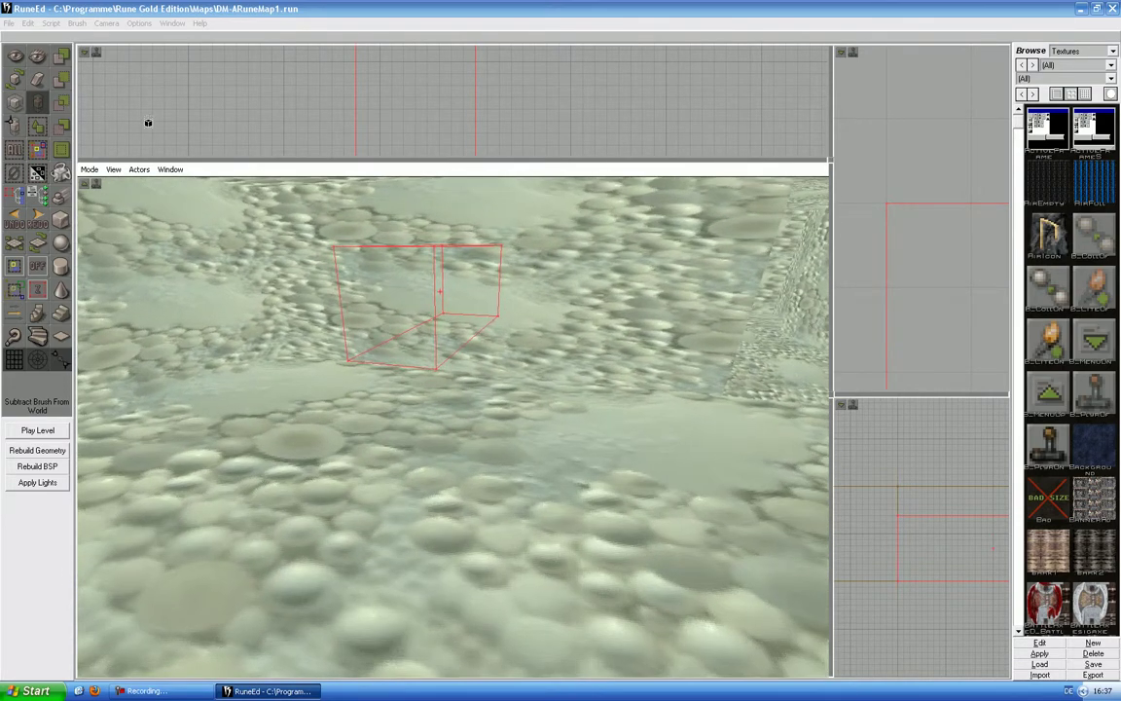
click(65, 85)
mouse_move(408, 356)
mouse_down()
mouse_move(414, 326)
mouse_move(401, 350)
mouse_move(375, 348)
mouse_move(438, 351)
mouse_move(401, 342)
mouse_move(392, 323)
mouse_up()
mouse_move(406, 324)
mouse_down()
mouse_move(410, 343)
mouse_move(419, 336)
mouse_move(406, 324)
mouse_up()
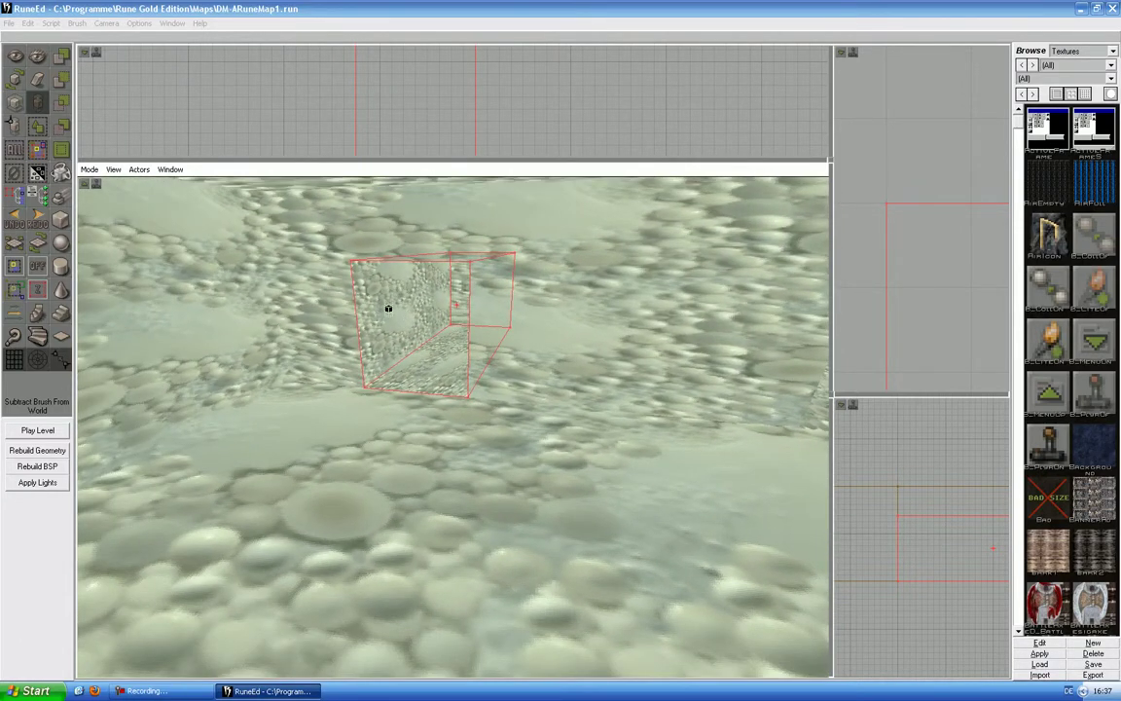
Step: Save the level and look at the second corridor's opening in the 3D view
click(7, 26)
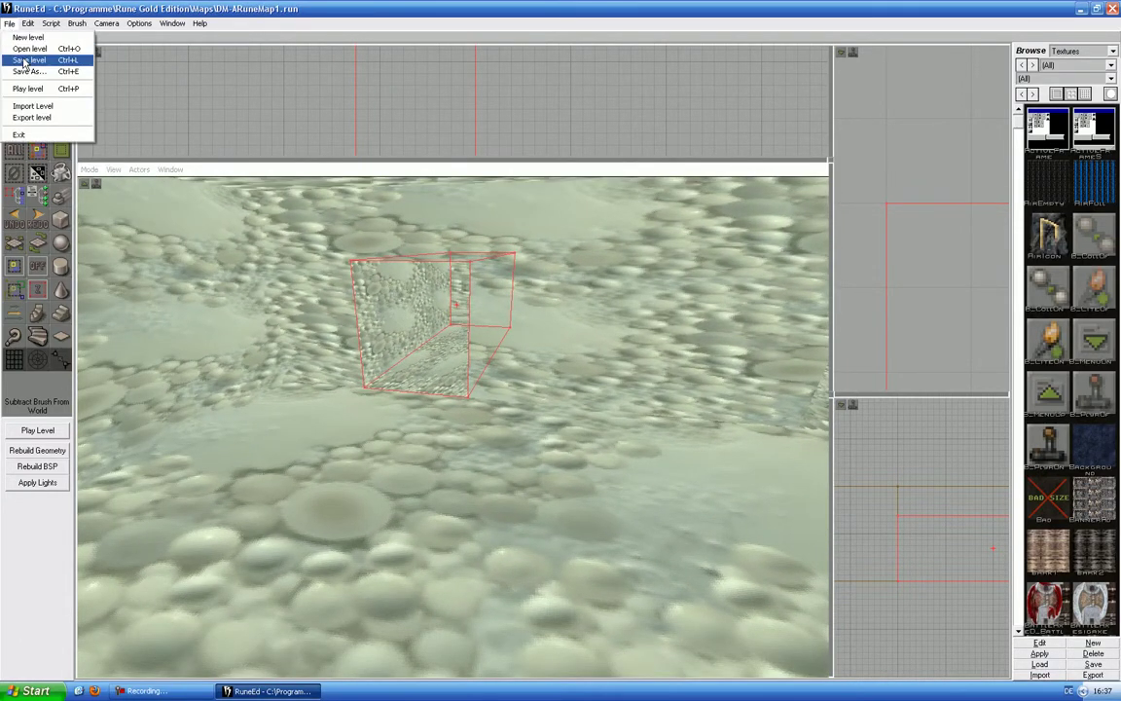
click(25, 60)
mouse_move(357, 277)
mouse_down()
mouse_move(342, 277)
mouse_move(364, 302)
mouse_move(354, 306)
mouse_move(356, 277)
mouse_up()
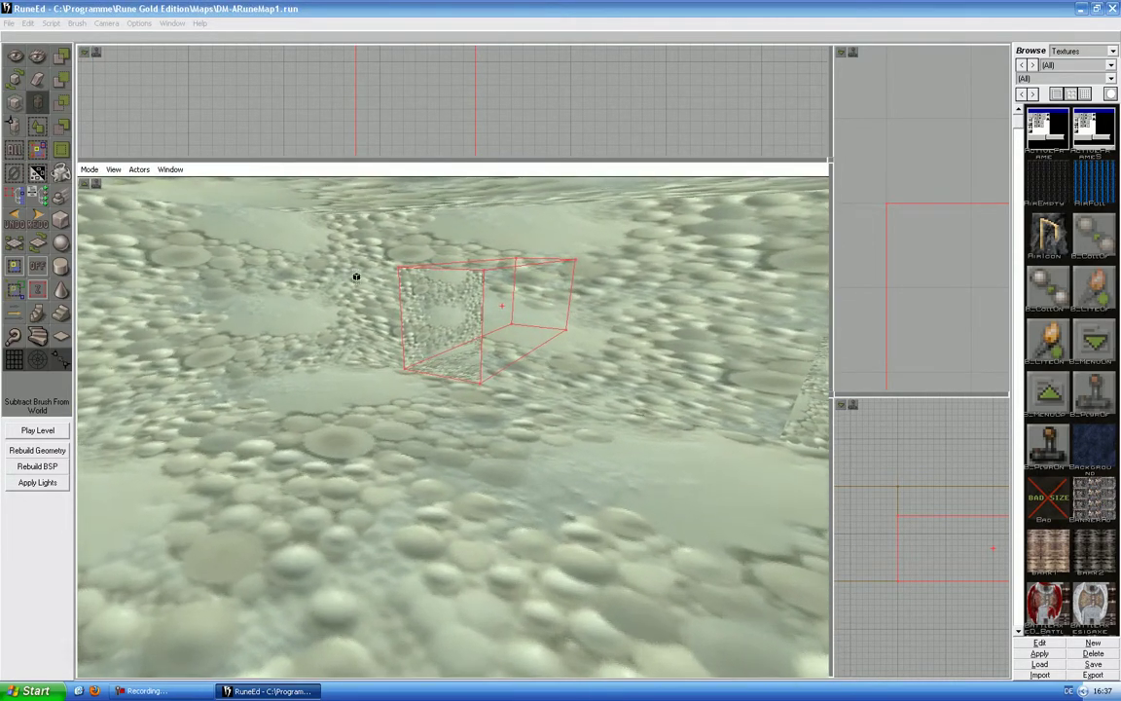
mouse_move(599, 302)
mouse_down()
mouse_move(578, 313)
mouse_move(591, 306)
mouse_up()
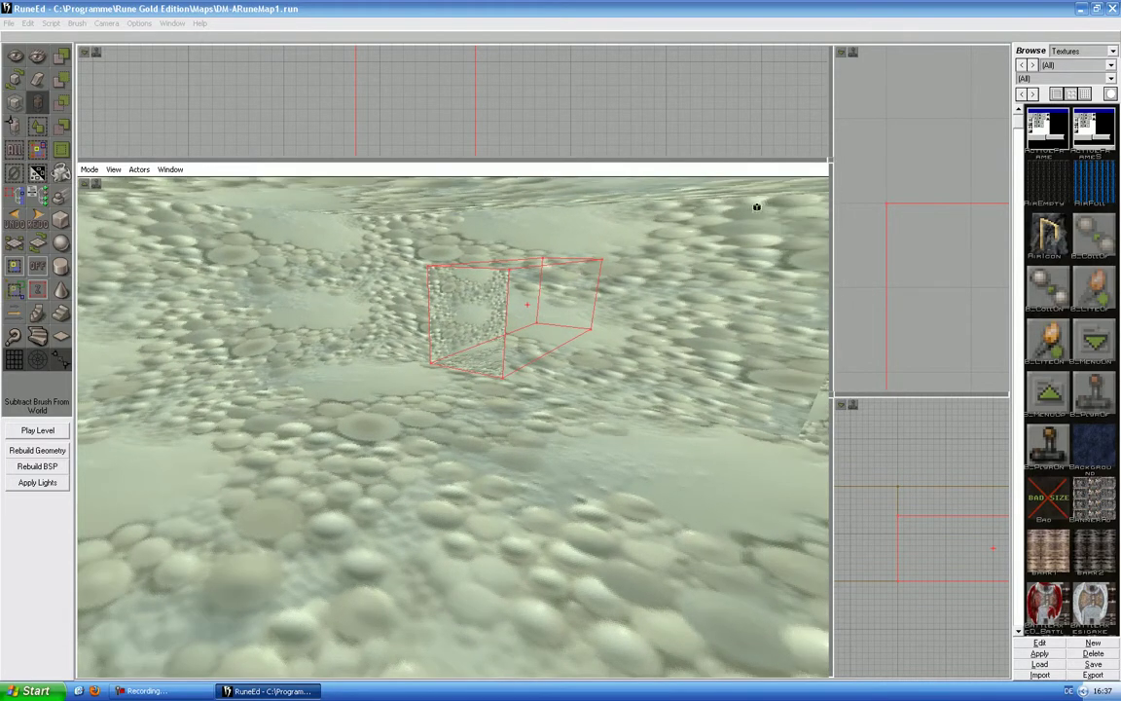
Step: Widen the builder brush by two small grid cells beyond each side of the second corridor, keeping its ends flush with the rooms
drag(830, 158, 833, 525)
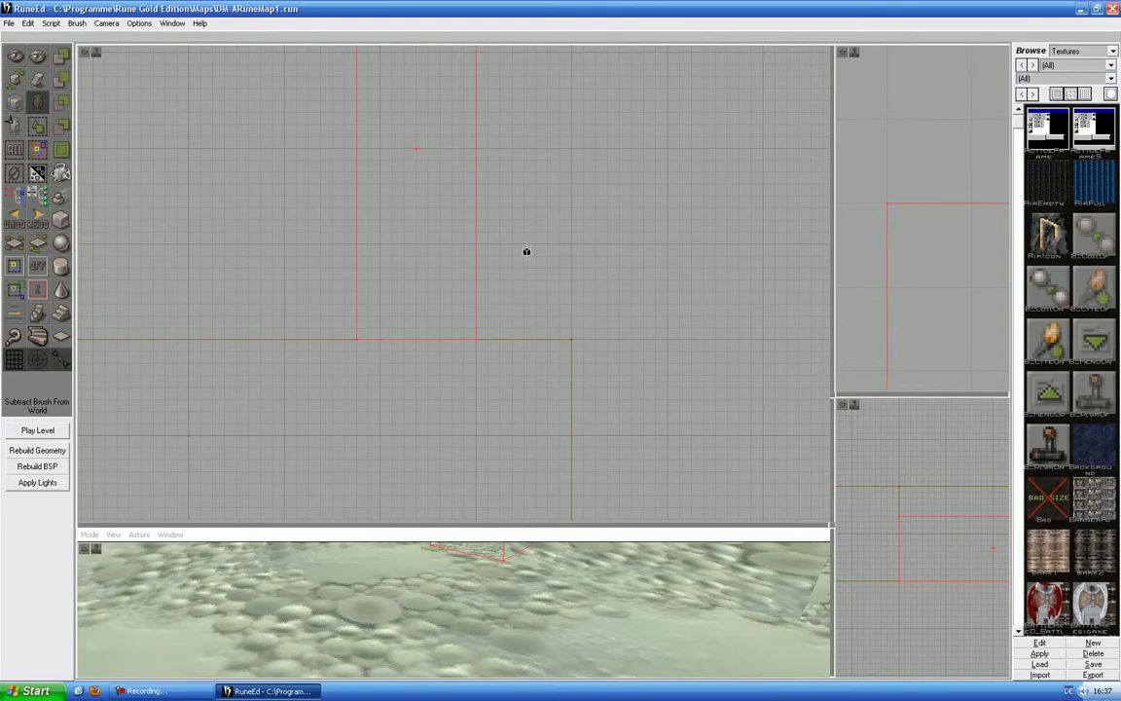
mouse_move(528, 247)
mouse_down()
mouse_move(554, 343)
mouse_move(562, 359)
mouse_move(570, 351)
mouse_up()
click(534, 265)
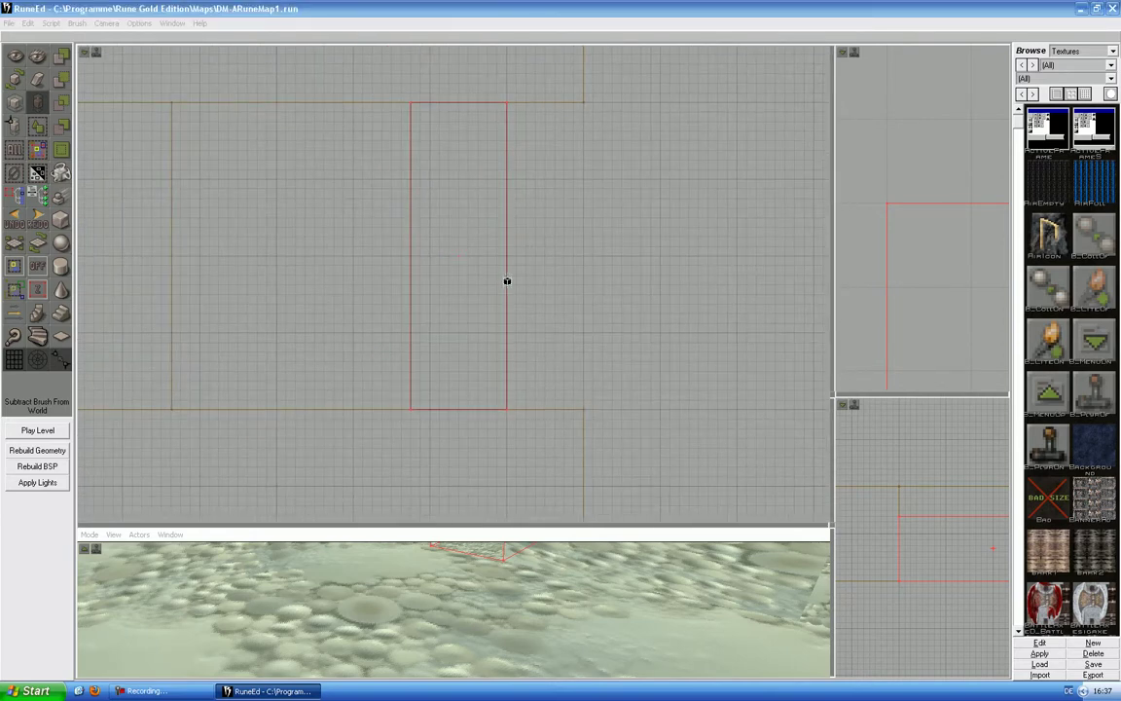
click(507, 281)
mouse_move(543, 295)
mouse_down()
mouse_move(560, 269)
mouse_move(559, 295)
mouse_move(459, 92)
mouse_move(436, 78)
mouse_move(481, 301)
mouse_move(798, 293)
mouse_move(387, 280)
mouse_move(379, 253)
mouse_move(321, 243)
mouse_up()
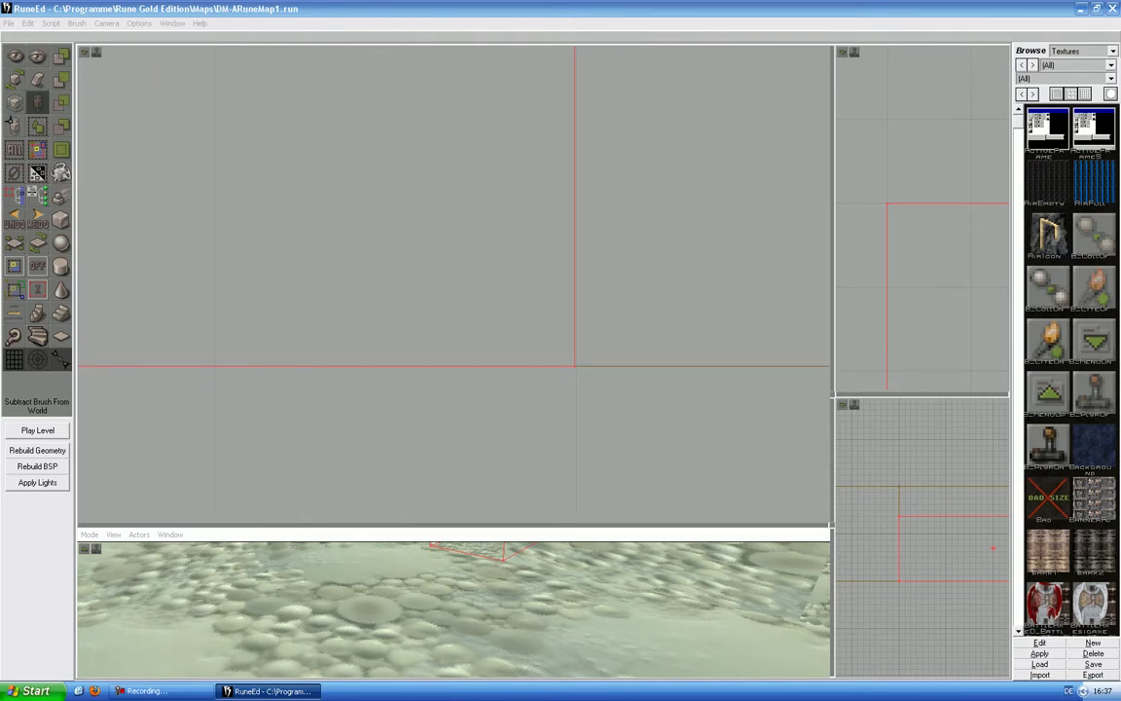
mouse_move(453, 286)
mouse_down()
mouse_move(454, 326)
mouse_move(526, 329)
mouse_move(553, 357)
mouse_up()
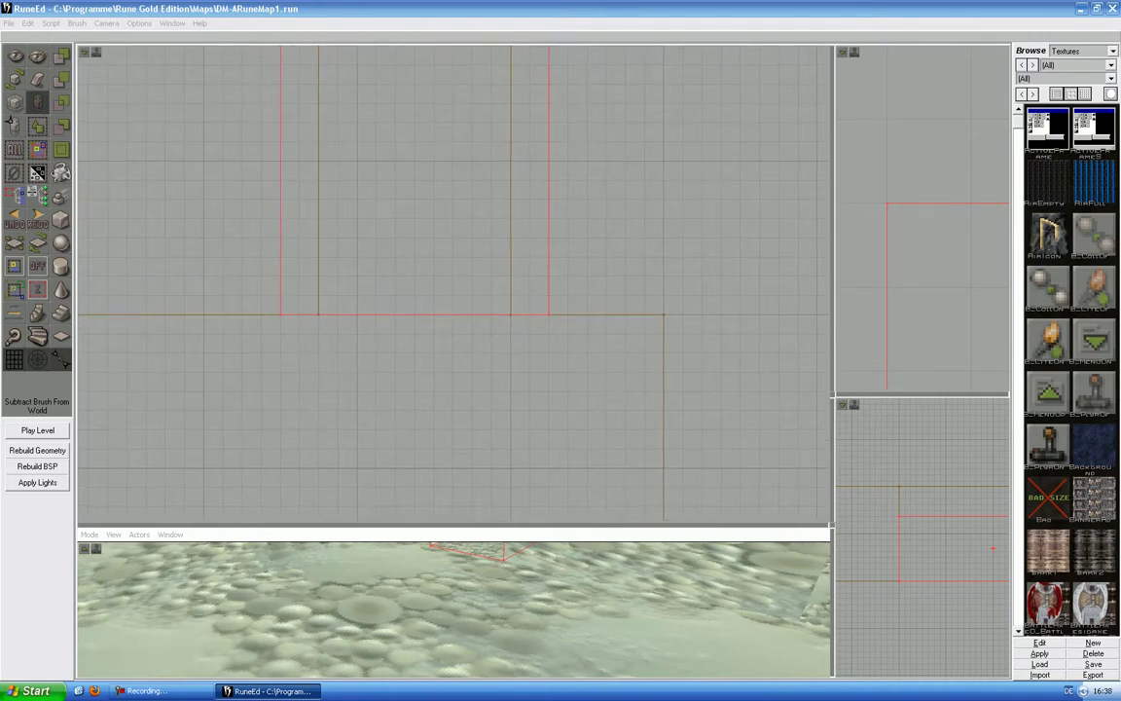
Step: Raise the builder brush's upper edge above the second corridor by the same margin as its sides, keeping its base on the floor
drag(834, 392, 432, 430)
mouse_move(690, 328)
mouse_down()
mouse_move(690, 389)
mouse_move(617, 262)
mouse_up()
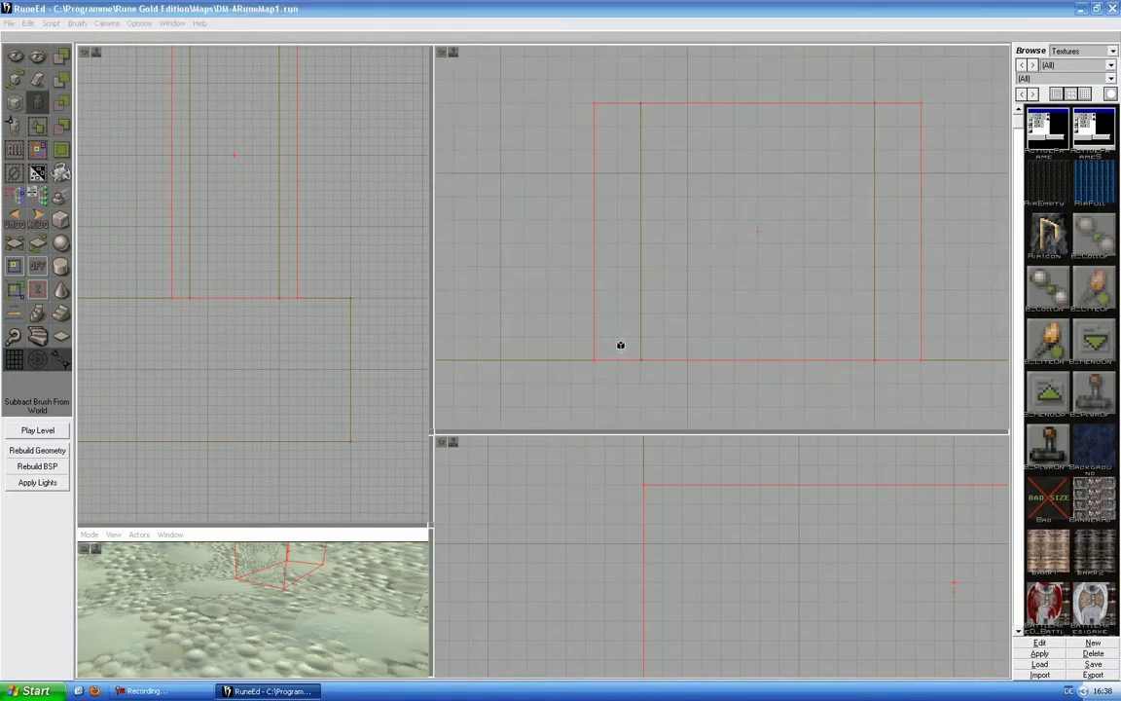
mouse_move(757, 304)
mouse_down()
mouse_move(737, 408)
mouse_move(735, 300)
mouse_up()
mouse_move(648, 279)
mouse_down()
mouse_move(648, 208)
mouse_move(718, 275)
mouse_move(718, 217)
mouse_move(863, 292)
mouse_move(863, 226)
mouse_move(863, 283)
mouse_move(786, 148)
mouse_move(787, 207)
mouse_move(685, 133)
mouse_up()
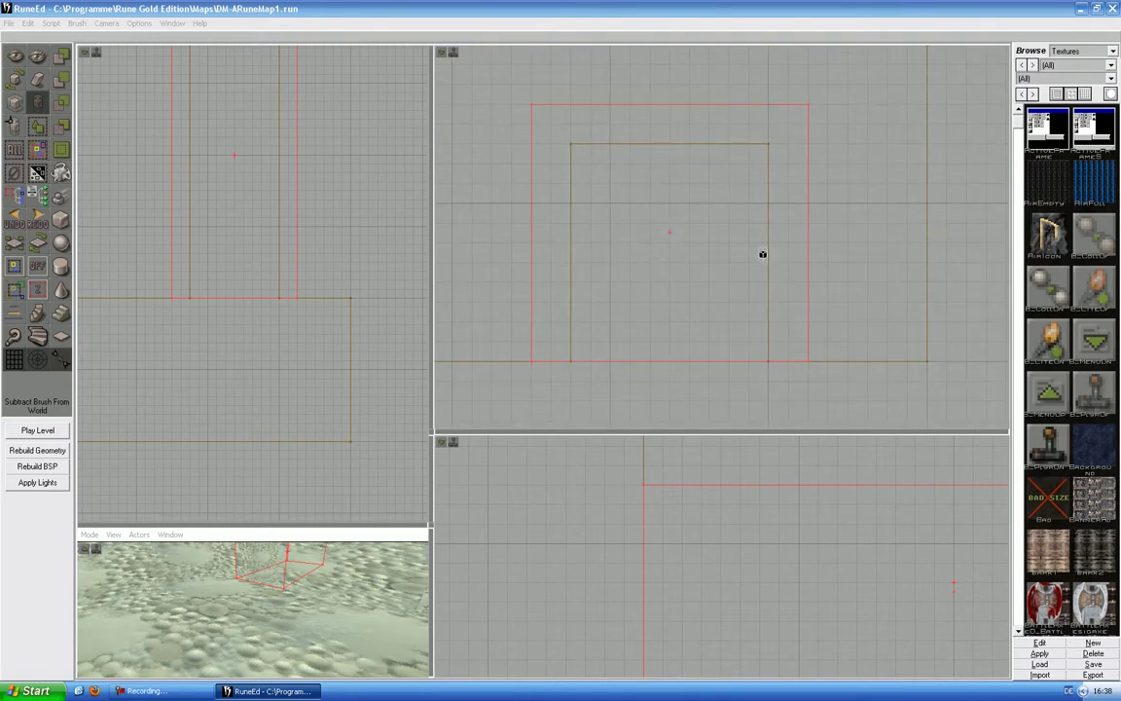
Step: Save the level and intersect the enlarged builder brush with the world to form a hollow frame around the second corridor
click(10, 26)
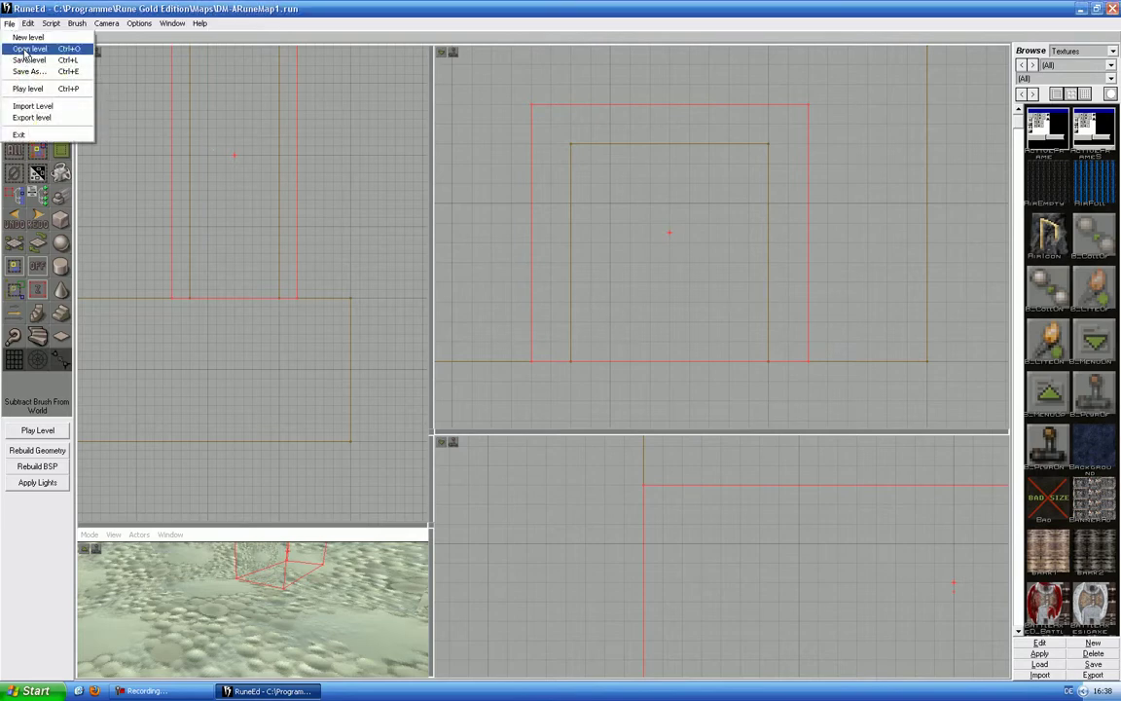
click(24, 59)
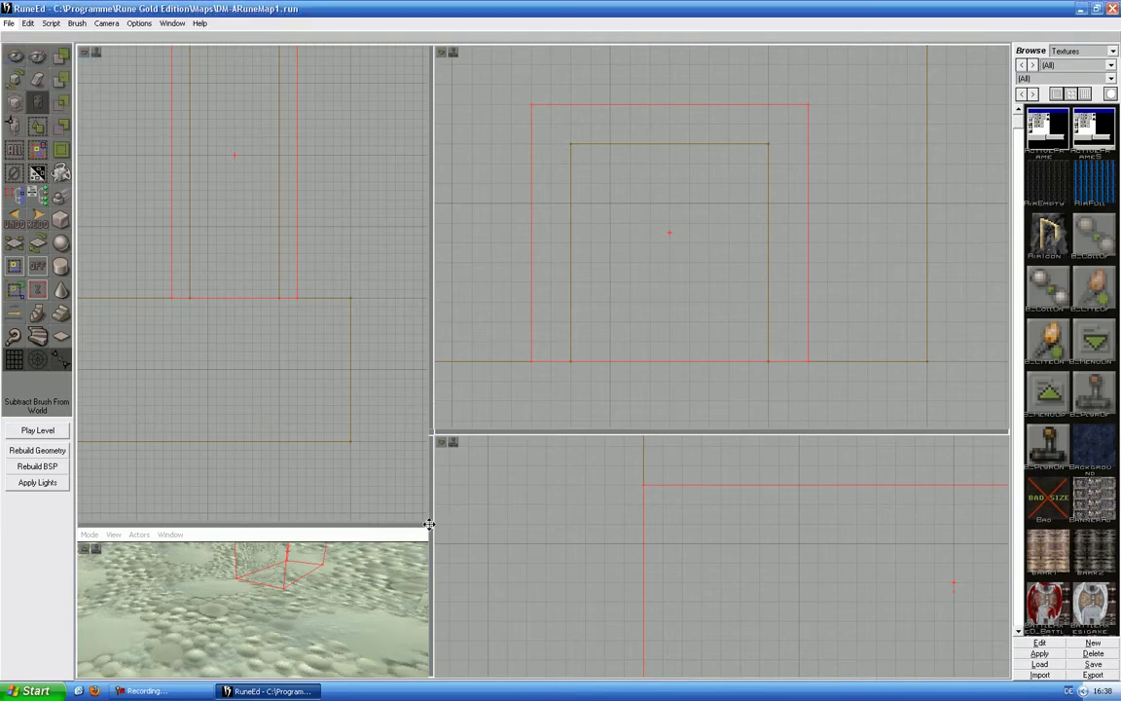
drag(430, 524, 874, 164)
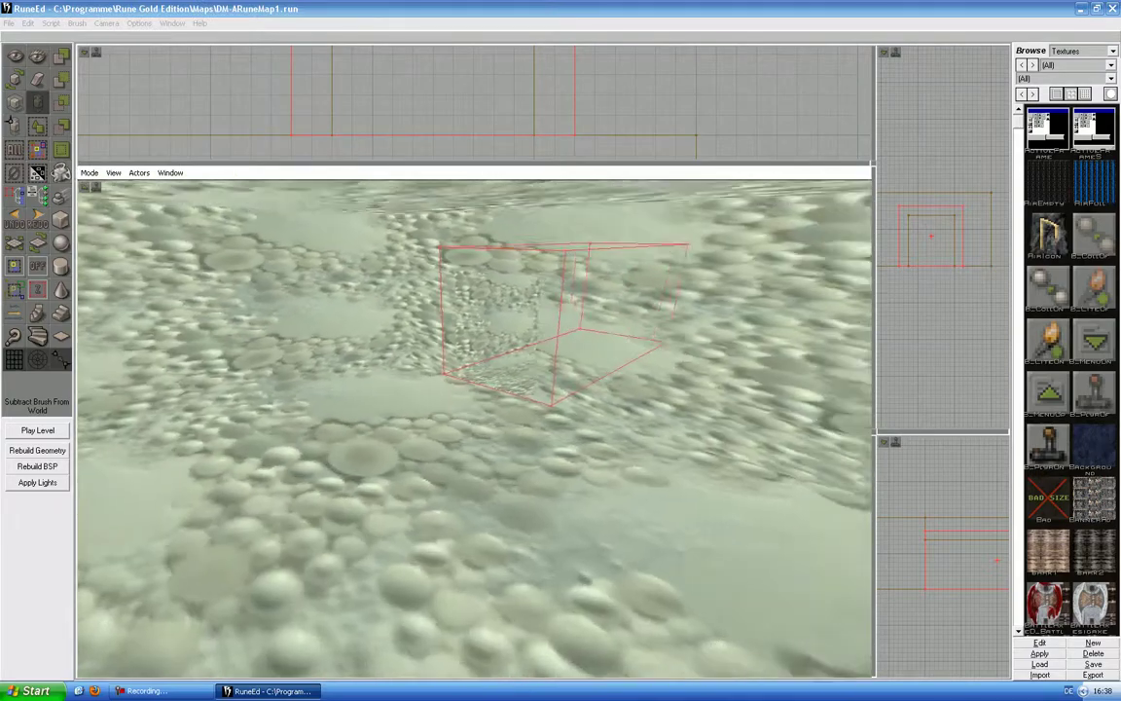
mouse_move(474, 428)
mouse_down()
mouse_move(486, 370)
mouse_move(482, 399)
mouse_move(467, 360)
mouse_move(492, 390)
mouse_move(485, 377)
mouse_move(467, 391)
mouse_move(506, 387)
mouse_up()
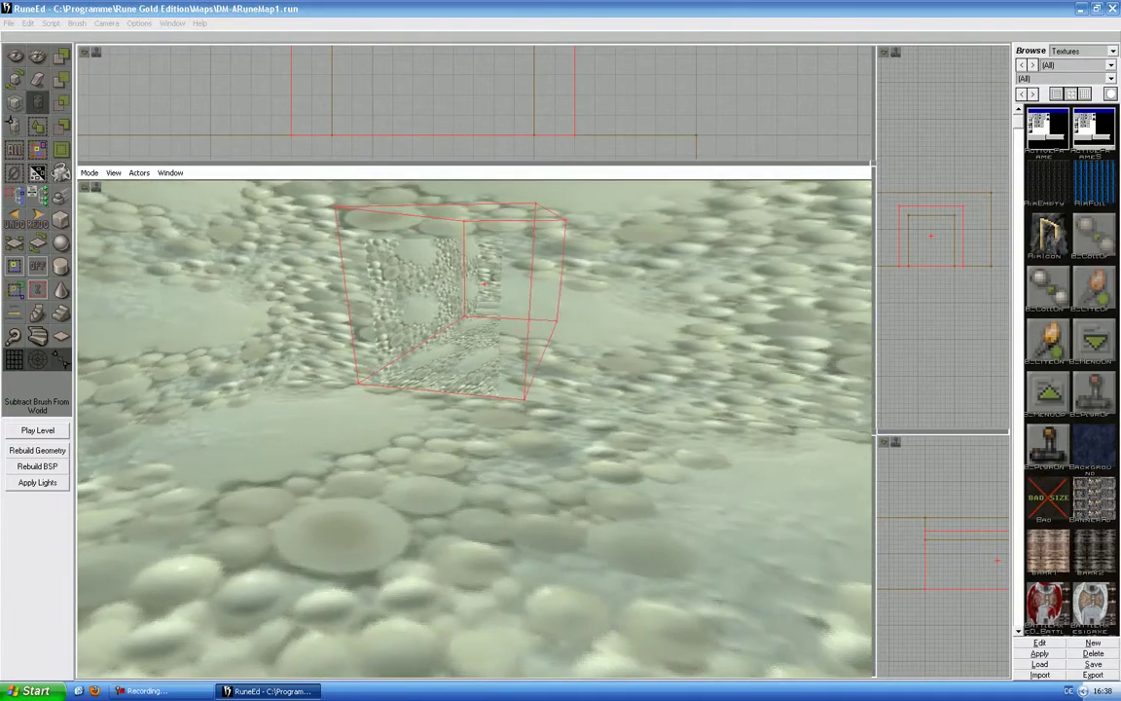
drag(668, 337, 666, 334)
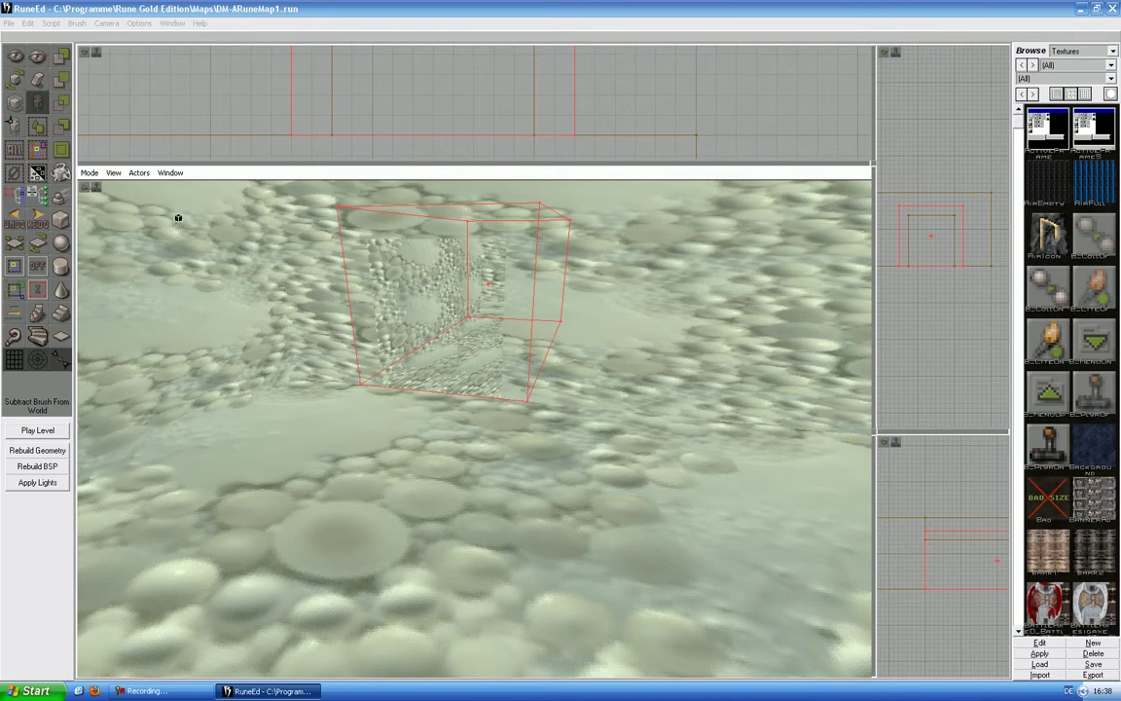
click(57, 106)
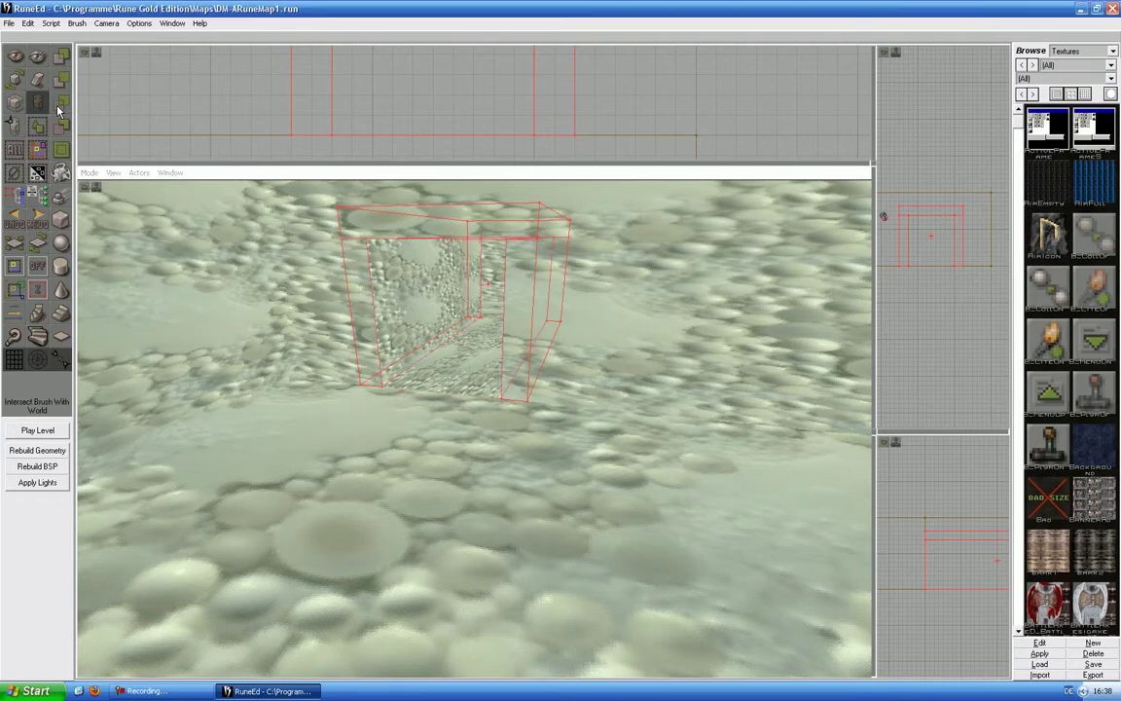
mouse_move(401, 326)
mouse_down()
mouse_move(438, 292)
mouse_move(390, 282)
mouse_move(360, 243)
mouse_move(399, 312)
mouse_move(380, 341)
mouse_move(418, 292)
mouse_move(486, 282)
mouse_move(419, 292)
mouse_move(399, 311)
mouse_up()
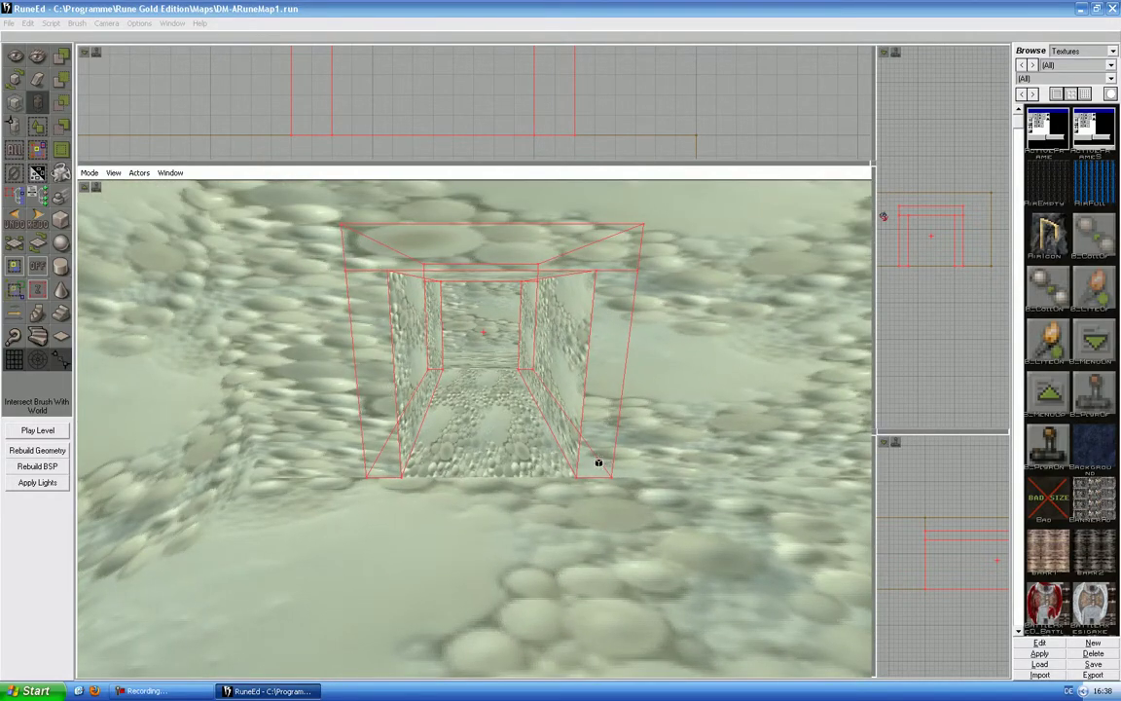
Step: Lengthen the frame-shaped builder brush at both ends so it projects slightly into each room
drag(875, 165, 711, 401)
mouse_move(790, 282)
mouse_down()
mouse_move(789, 244)
mouse_move(790, 282)
mouse_up()
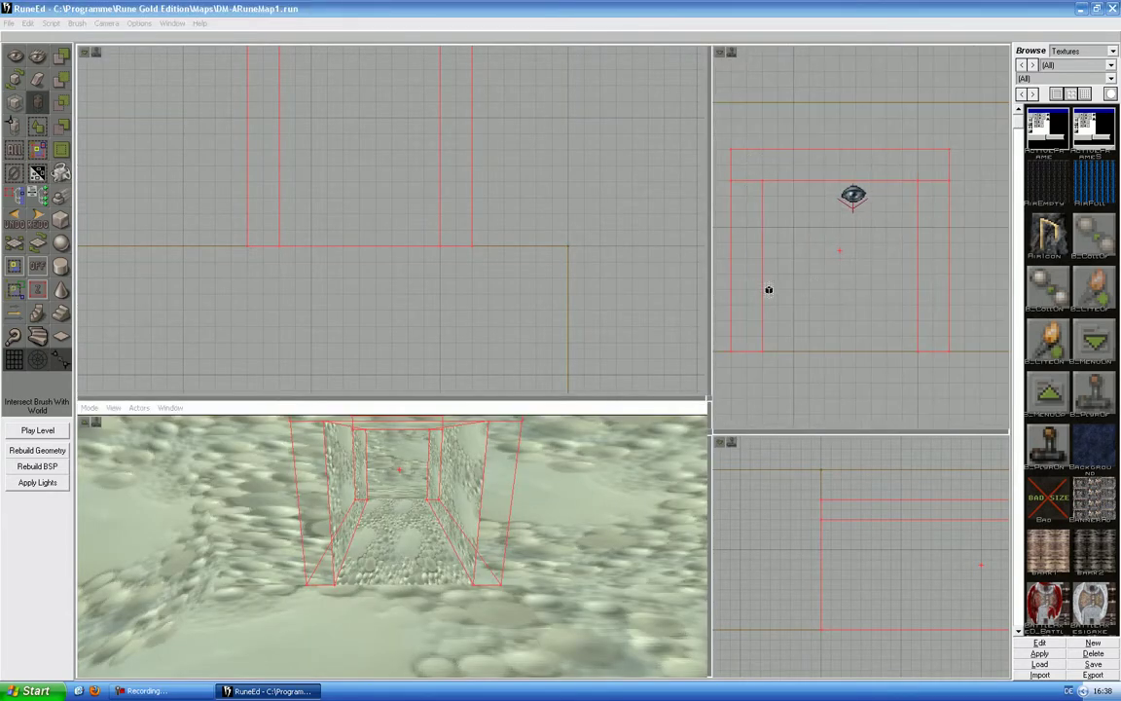
mouse_move(448, 284)
mouse_down()
mouse_move(495, 278)
mouse_move(492, 390)
mouse_up()
scroll(473, 282, up, 1)
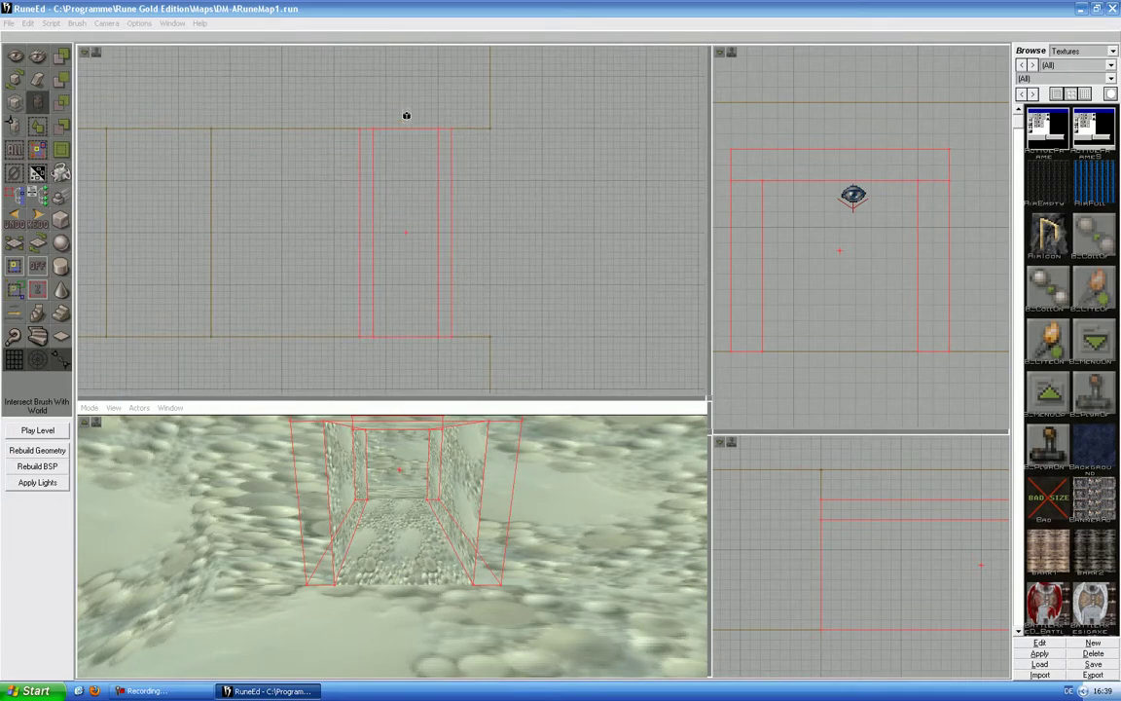
mouse_move(414, 260)
ctrl+mouse_down()
mouse_move(404, 285)
mouse_move(389, 152)
mouse_move(419, 142)
mouse_move(344, 165)
mouse_move(227, 83)
mouse_move(243, 58)
mouse_move(180, 176)
mouse_move(192, 190)
mouse_move(188, 176)
mouse_move(443, 267)
mouse_move(398, 225)
mouse_move(524, 233)
mouse_move(438, 313)
mouse_move(401, 286)
ctrl+mouse_up()
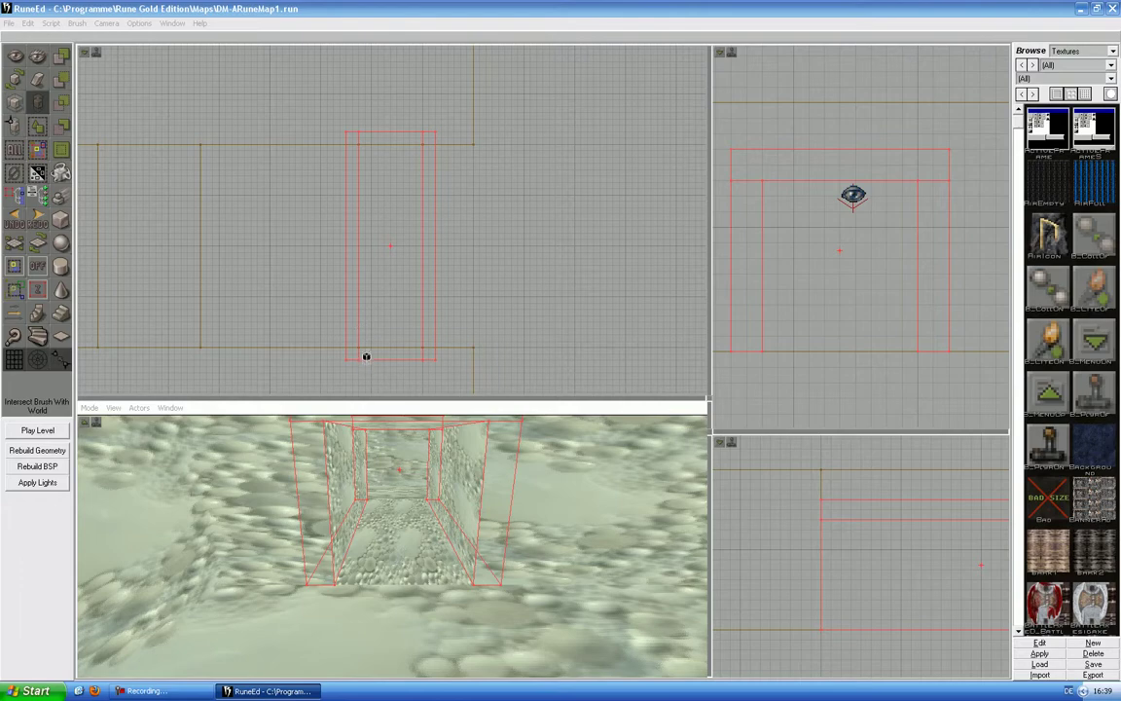
Step: Deintersect the builder brush with the world so only the door frames projecting into the two rooms remain
drag(710, 400, 886, 159)
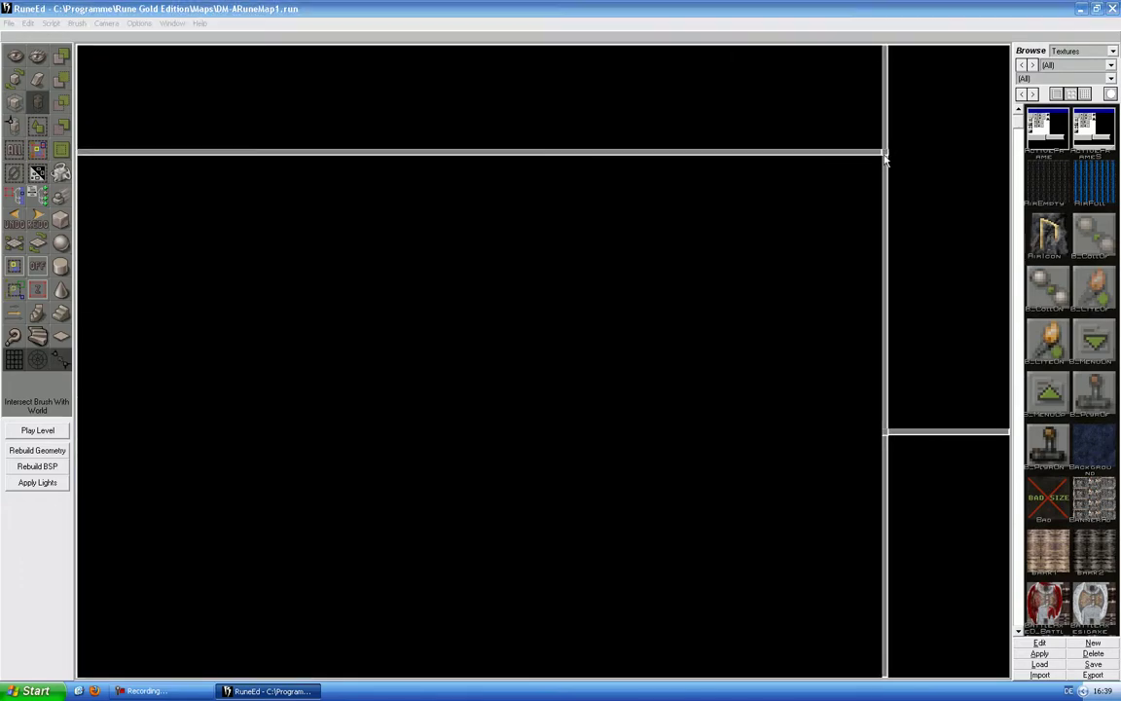
mouse_move(681, 330)
mouse_down()
mouse_move(681, 292)
mouse_move(652, 341)
mouse_move(711, 331)
mouse_move(642, 316)
mouse_move(575, 336)
mouse_move(599, 311)
mouse_move(579, 292)
mouse_move(630, 292)
mouse_up()
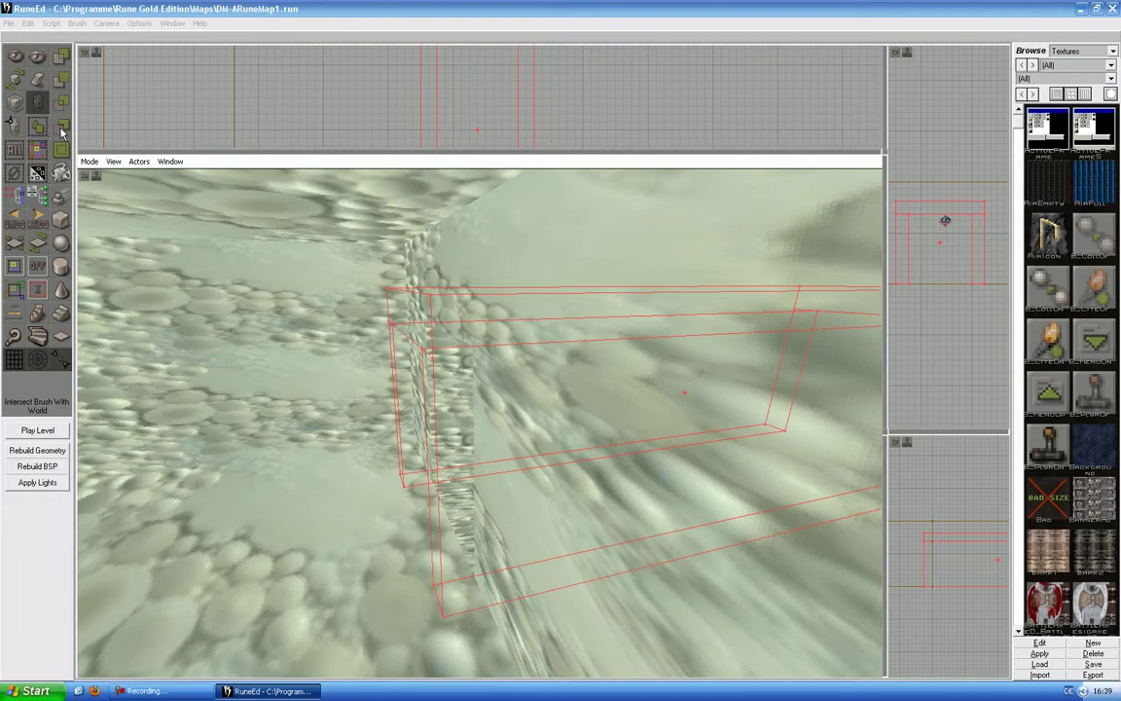
click(61, 127)
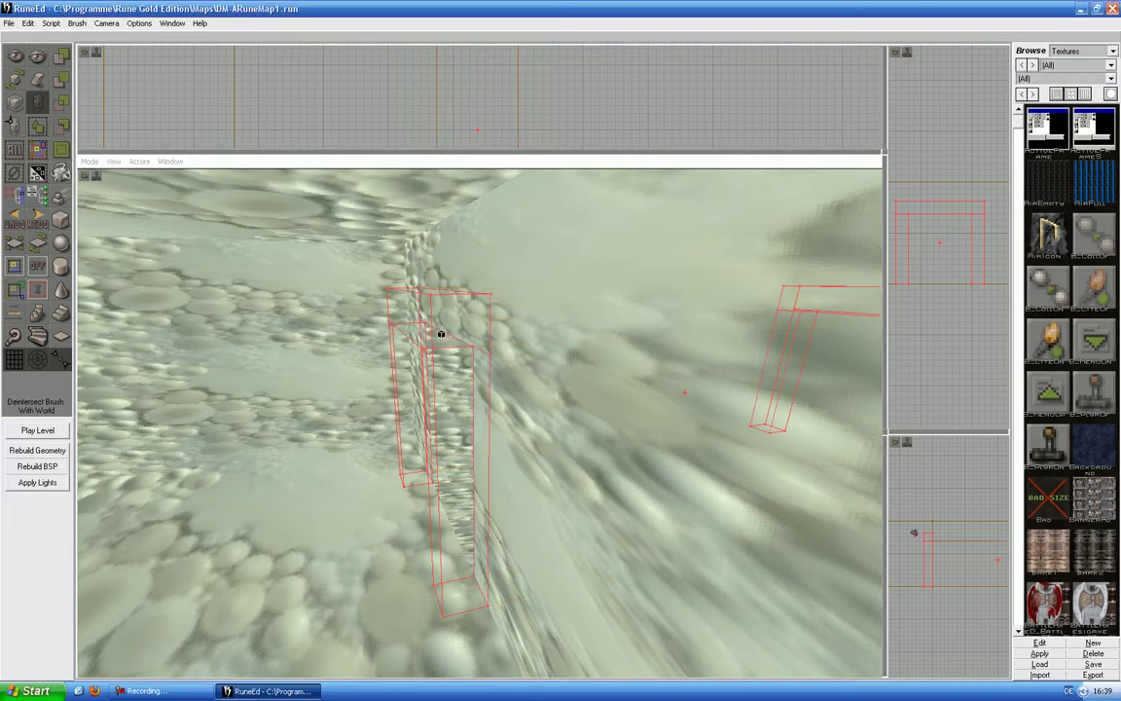
mouse_move(441, 333)
mouse_down()
mouse_move(423, 301)
mouse_move(472, 355)
mouse_move(453, 341)
mouse_move(462, 317)
mouse_move(545, 336)
mouse_move(501, 380)
mouse_move(443, 361)
mouse_move(450, 331)
mouse_move(408, 326)
mouse_move(447, 335)
mouse_up()
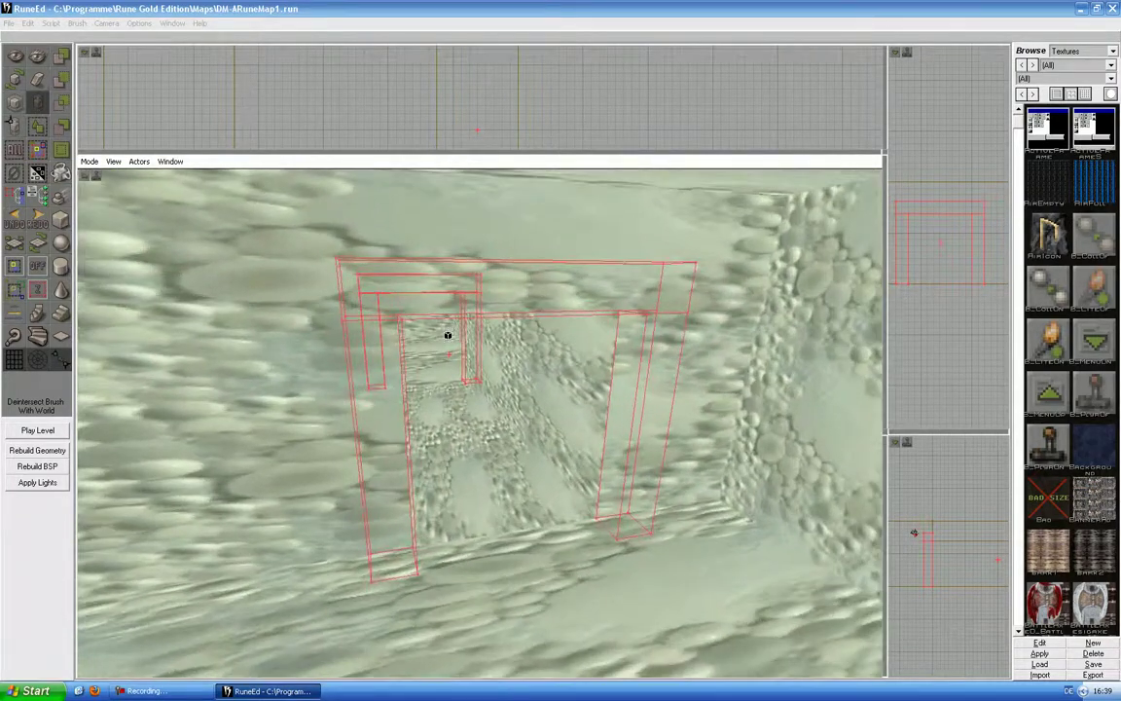
Step: Add the door-frame brush to the world and view it from outside the level
click(64, 56)
mouse_move(333, 317)
mouse_down()
mouse_move(326, 304)
mouse_move(385, 297)
mouse_move(314, 296)
mouse_move(313, 224)
mouse_move(277, 222)
mouse_up()
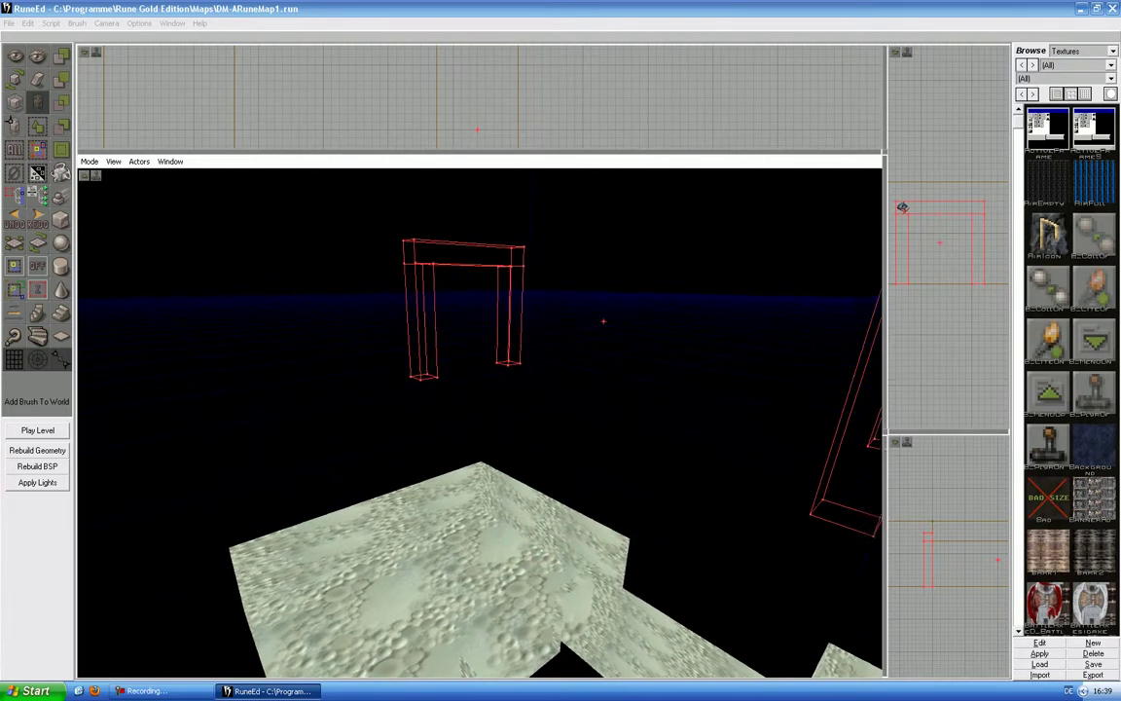
right_drag(332, 314, 389, 317)
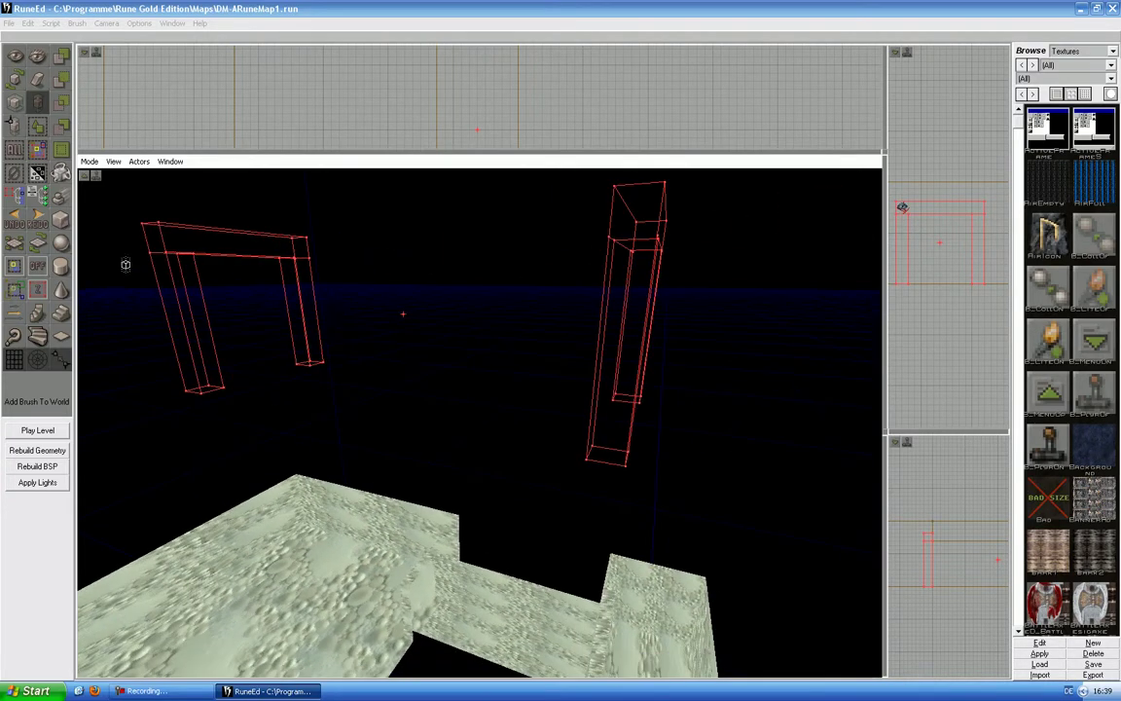
Step: Reset the builder brush to a cube, look back inside the level, and save it
click(66, 224)
mouse_move(373, 296)
mouse_down()
mouse_move(336, 326)
mouse_move(345, 328)
mouse_up()
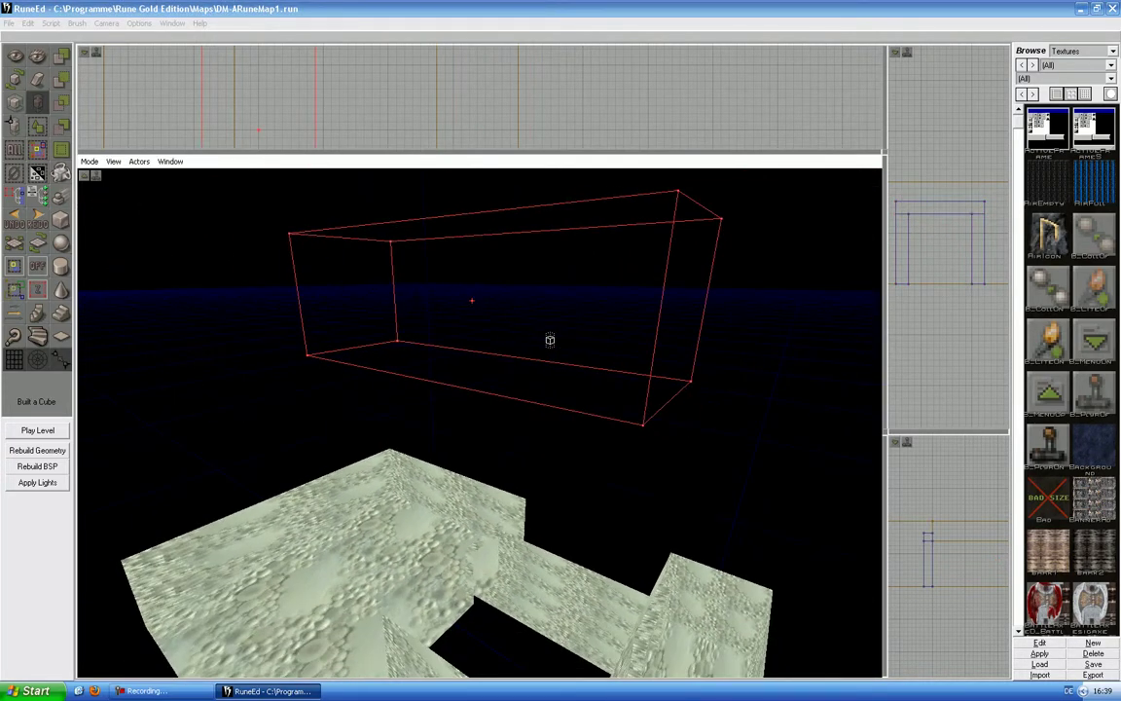
drag(568, 368, 608, 368)
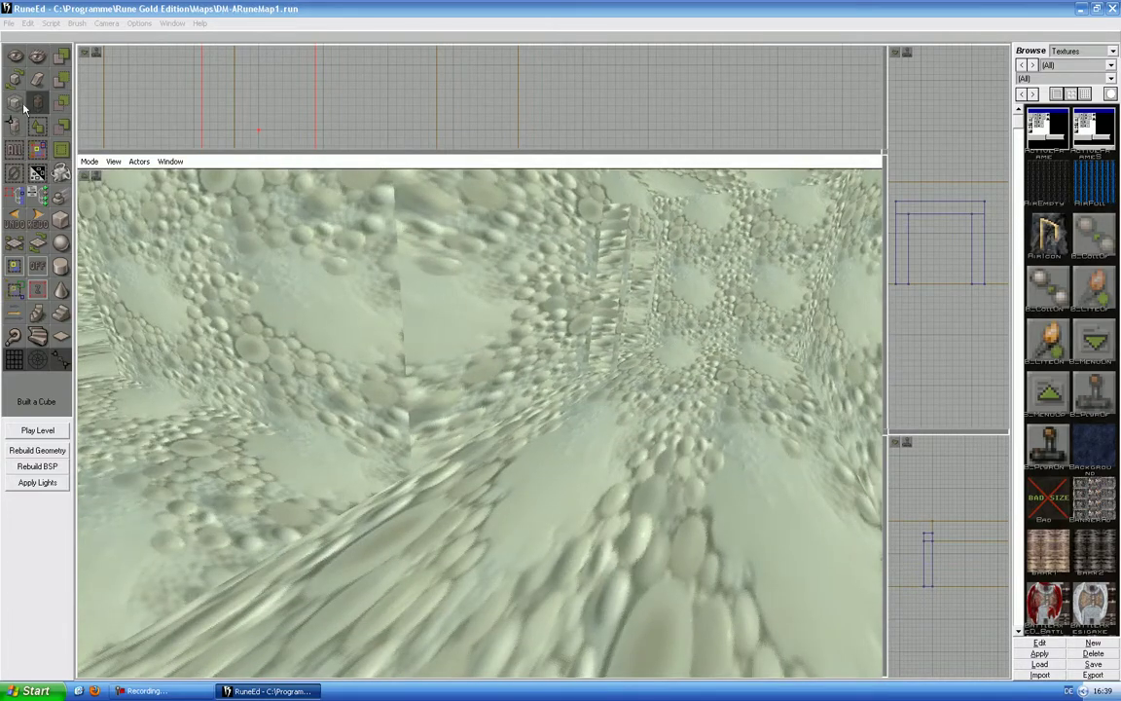
click(9, 23)
click(30, 60)
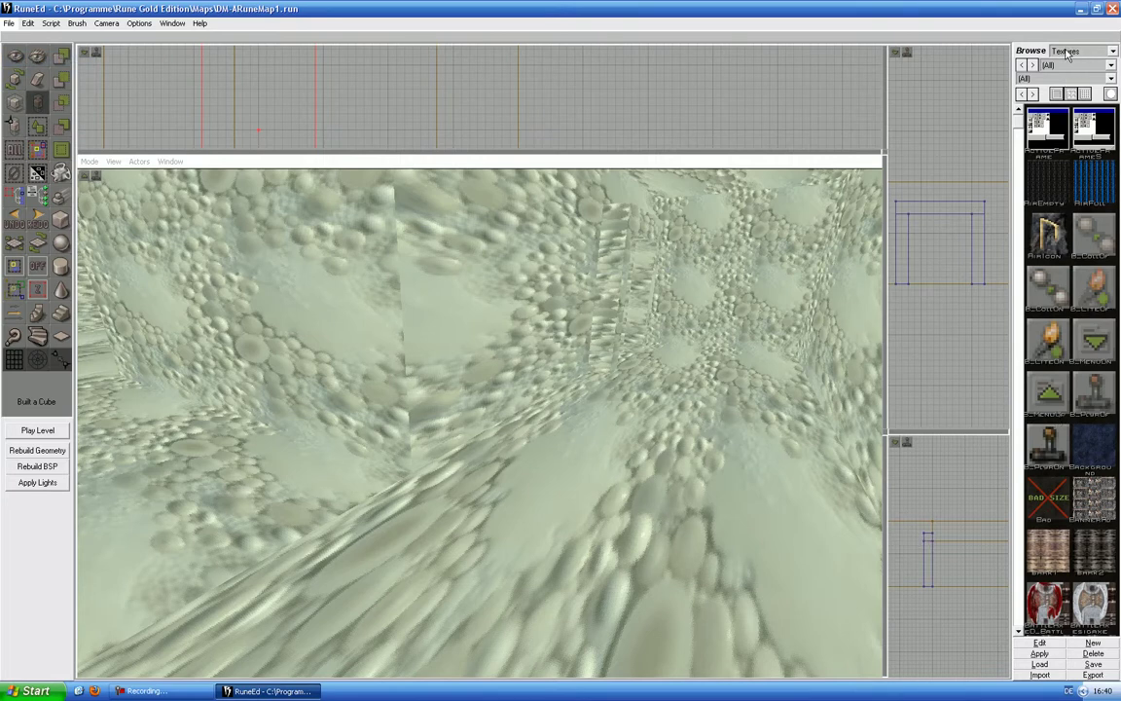
Step: Load the Hell.utx texture package and browse through its textures to the HWALL series
click(1037, 665)
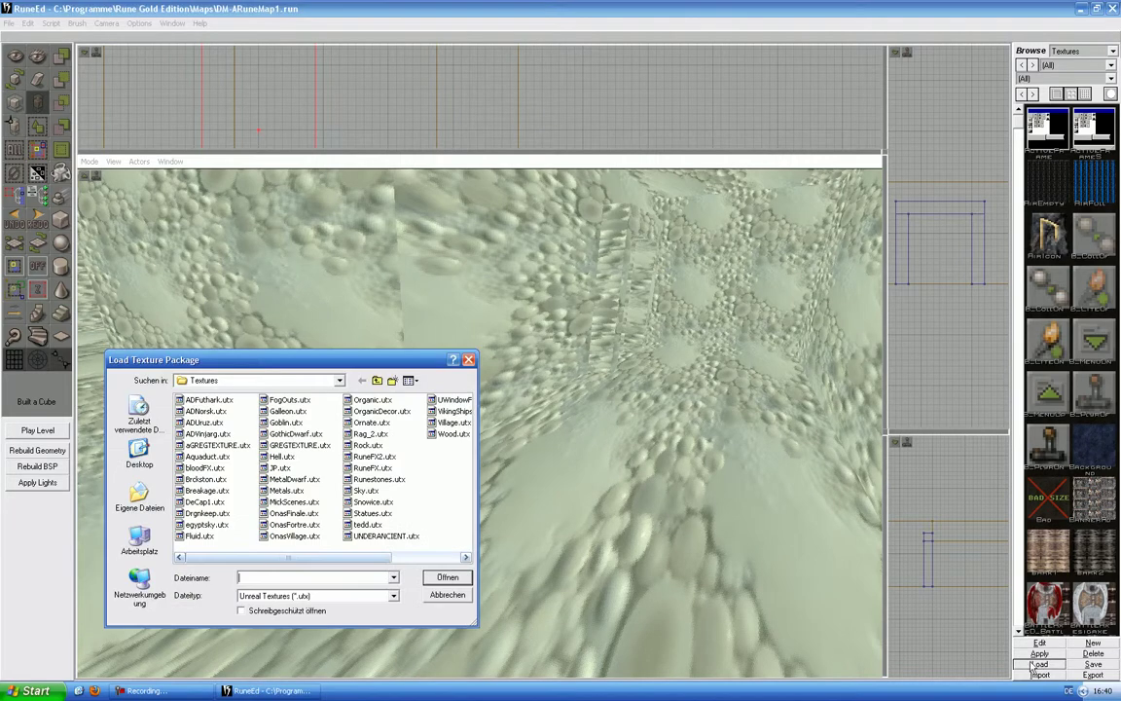
click(281, 457)
click(440, 577)
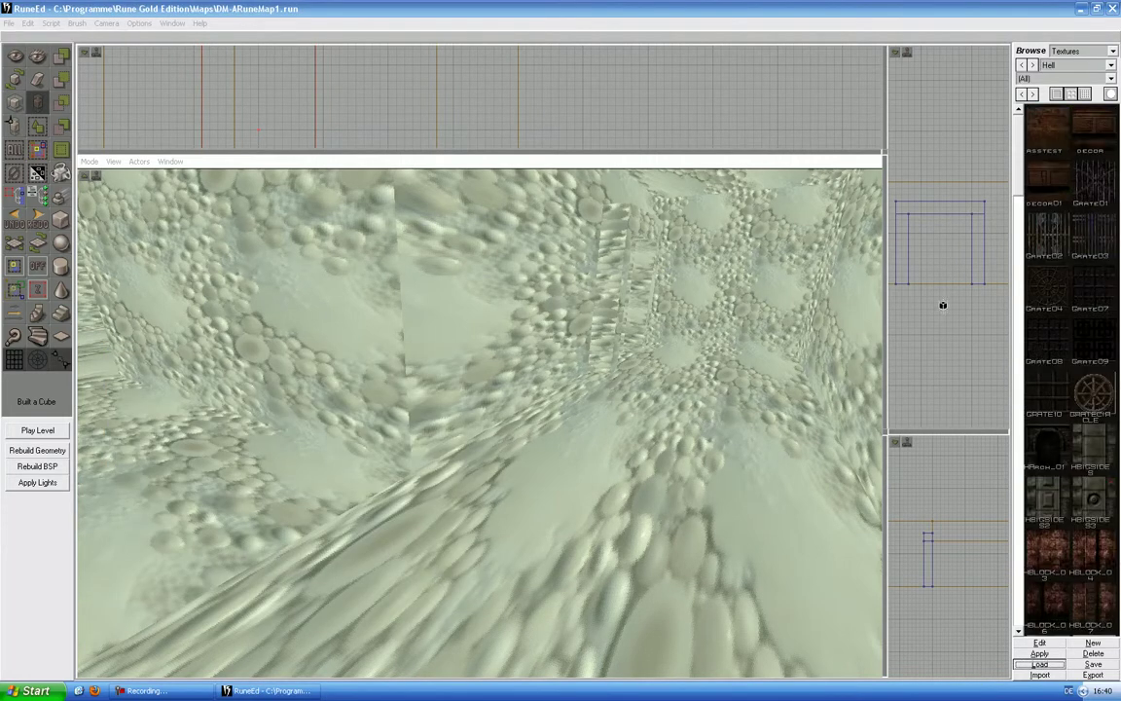
drag(1020, 185, 1019, 377)
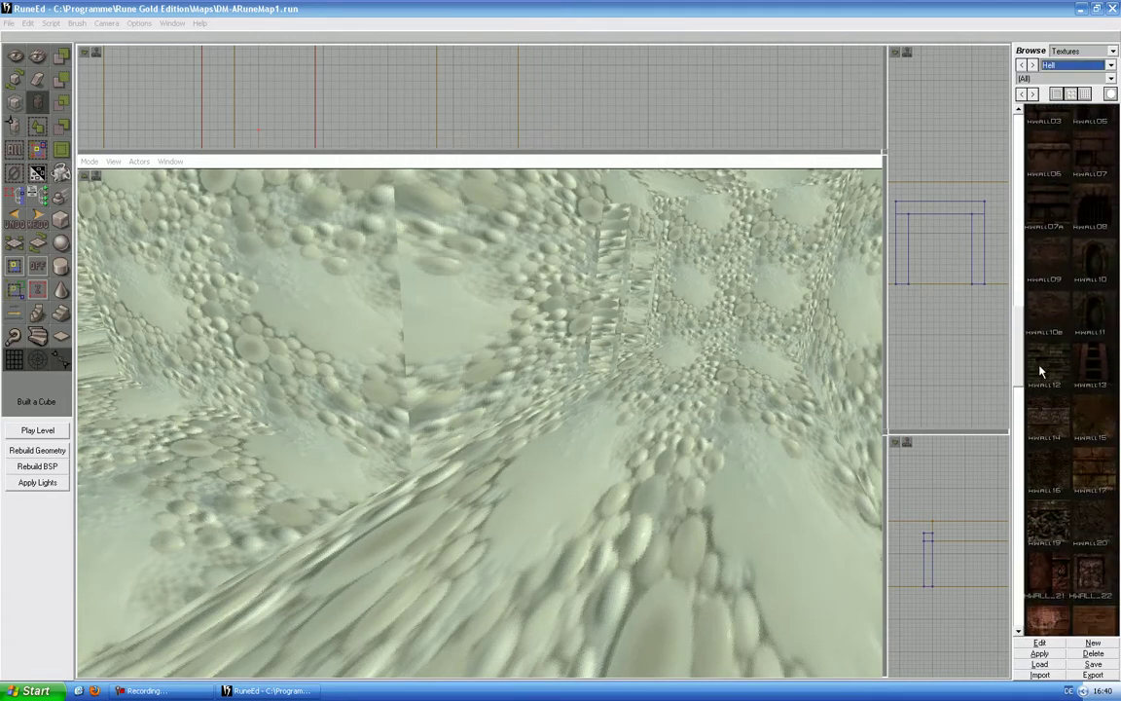
Step: Select the floor and ceiling surfaces throughout the rooms and corridors and texture them with HWALL12
right_drag(688, 388, 688, 393)
ctrl+click(690, 451)
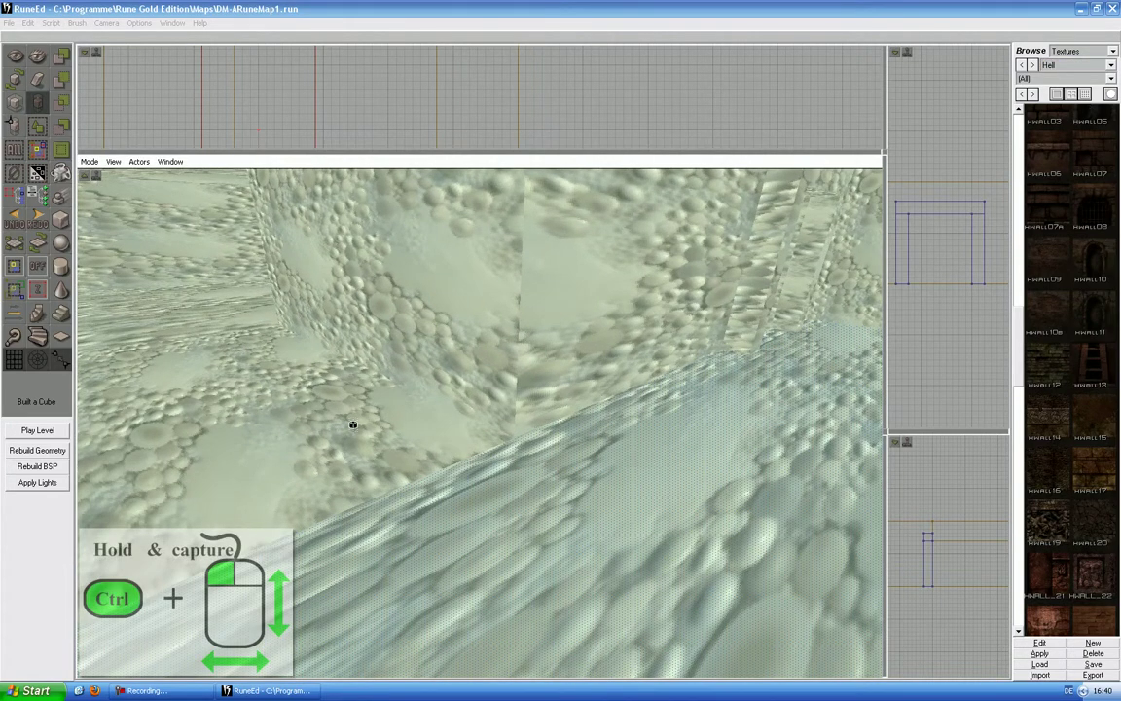
ctrl+click(263, 339)
drag(276, 311, 195, 273)
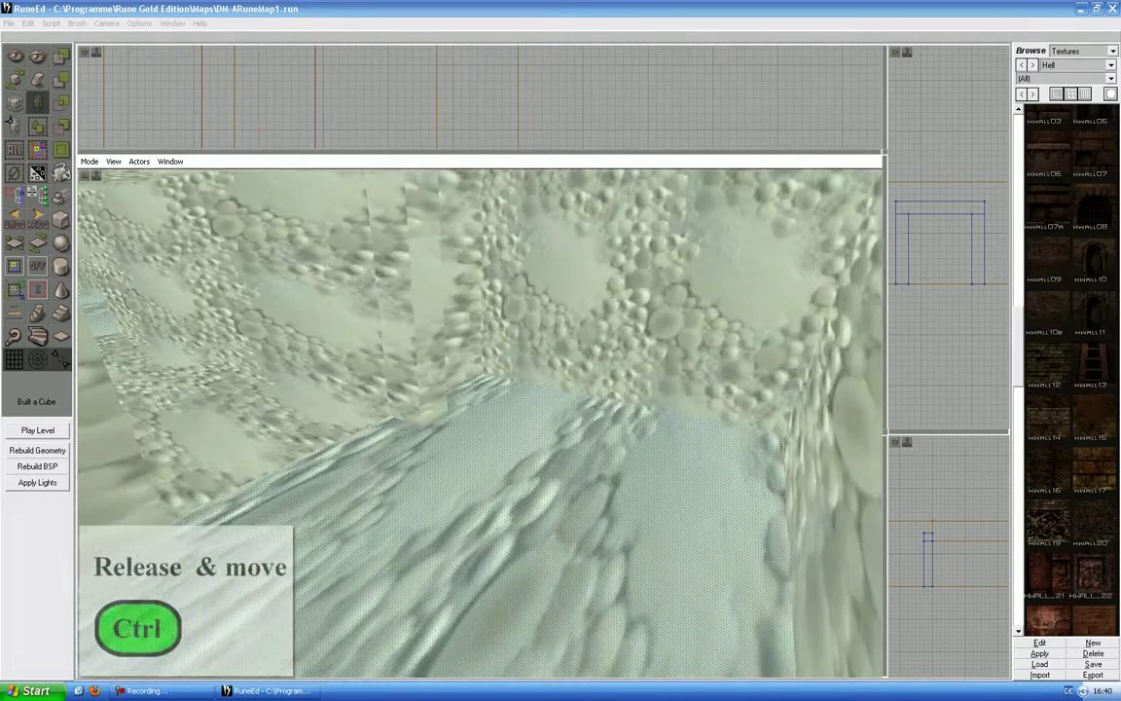
right_drag(195, 272, 88, 226)
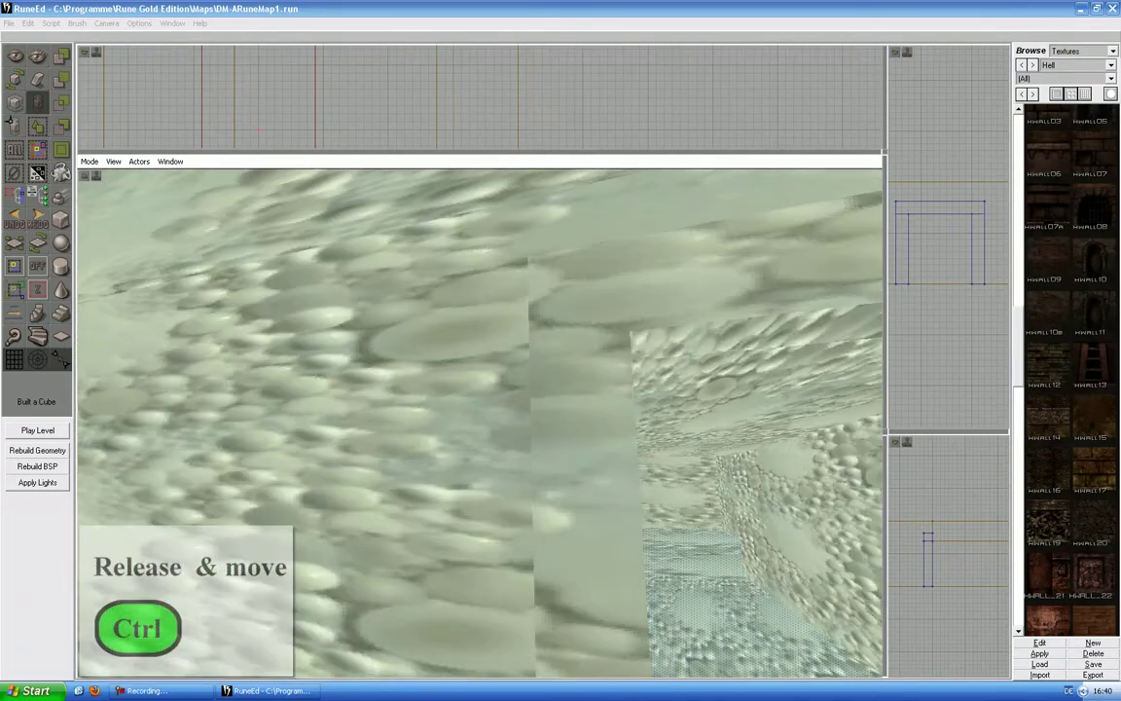
right_drag(457, 418, 385, 413)
ctrl+click(395, 404)
drag(395, 404, 565, 321)
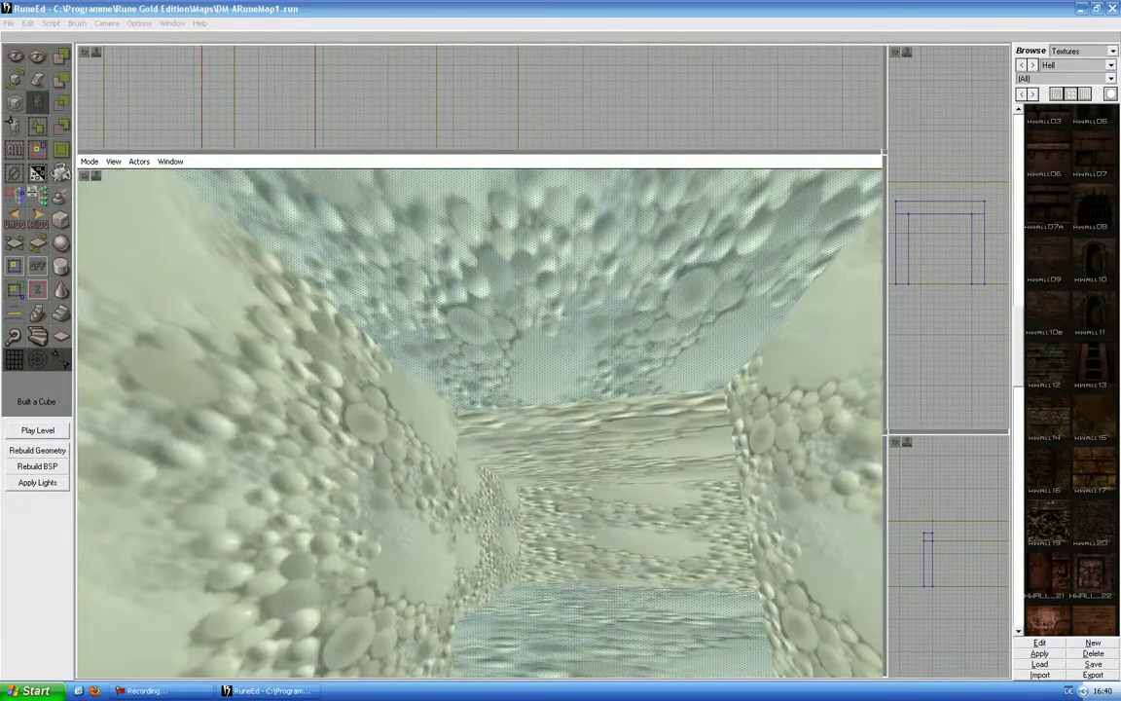
drag(555, 428, 496, 317)
ctrl+click(566, 390)
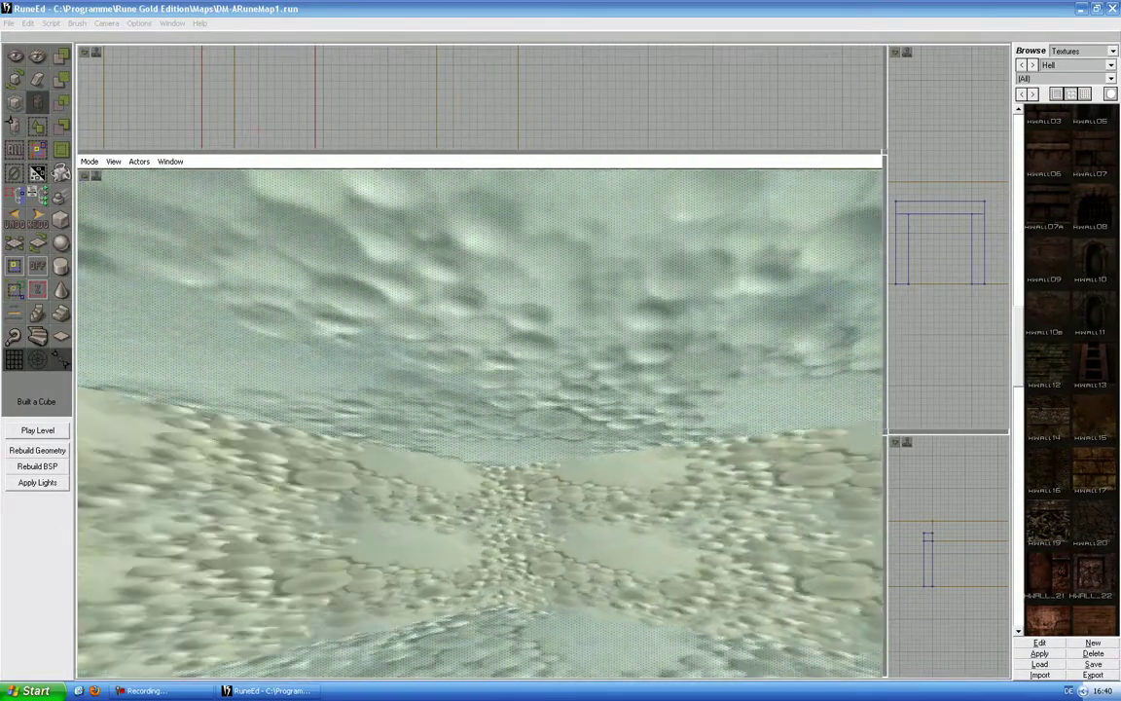
mouse_move(497, 389)
mouse_down()
mouse_move(535, 393)
mouse_move(551, 446)
mouse_up()
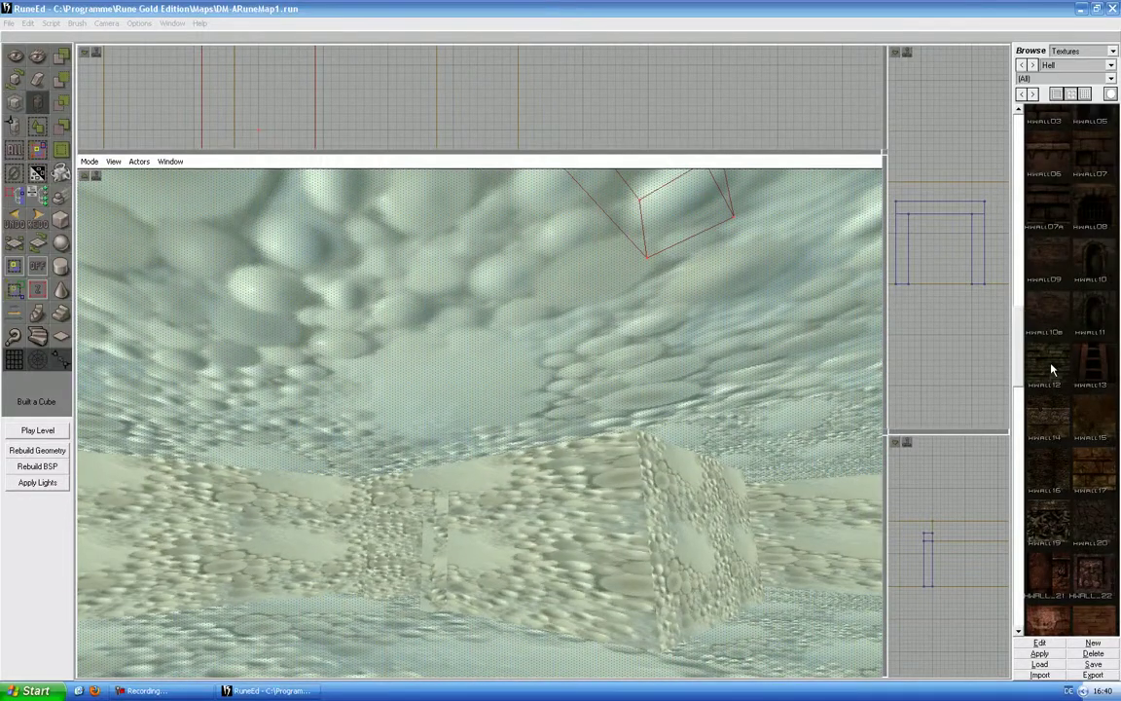
click(1049, 362)
Step: Apply simple scaling of 1.0 to the selected floor and ceiling surfaces in their surface properties
right_drag(727, 368, 500, 285)
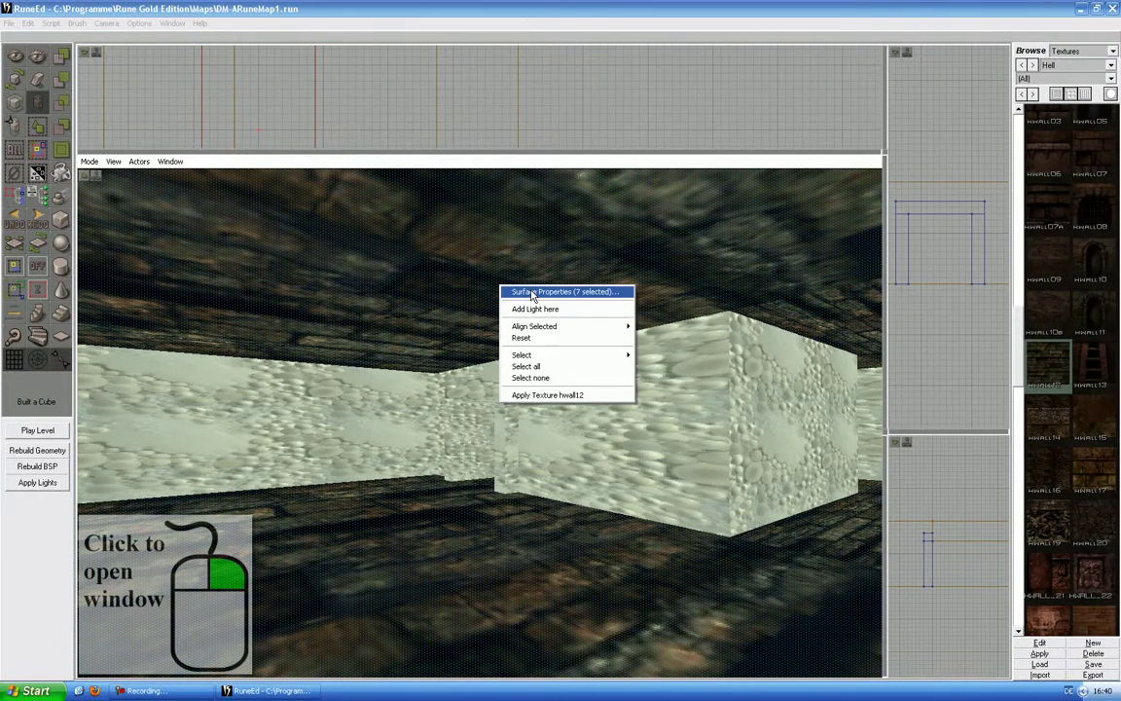
click(531, 292)
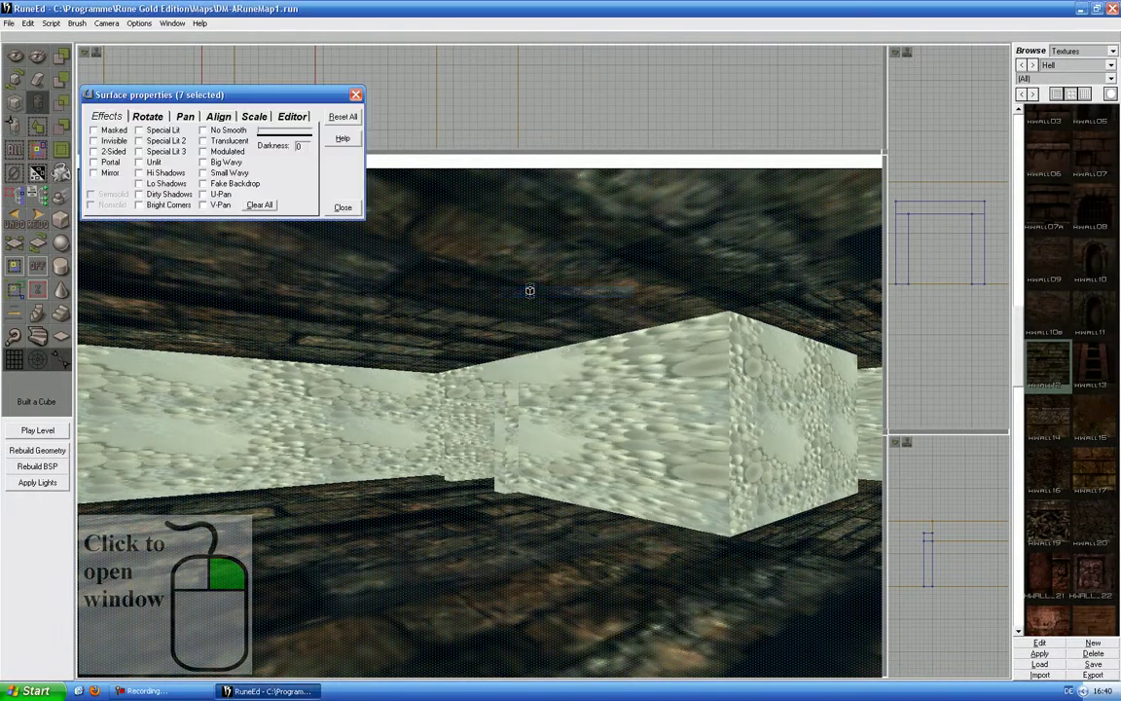
click(255, 117)
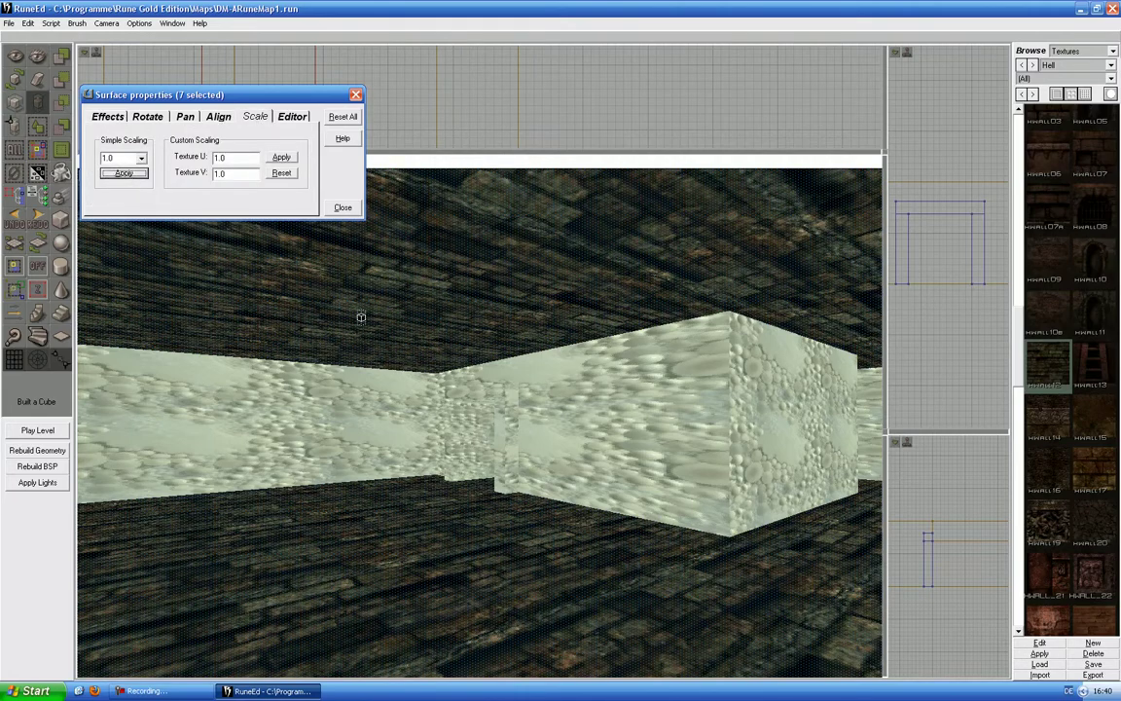
drag(380, 308, 458, 308)
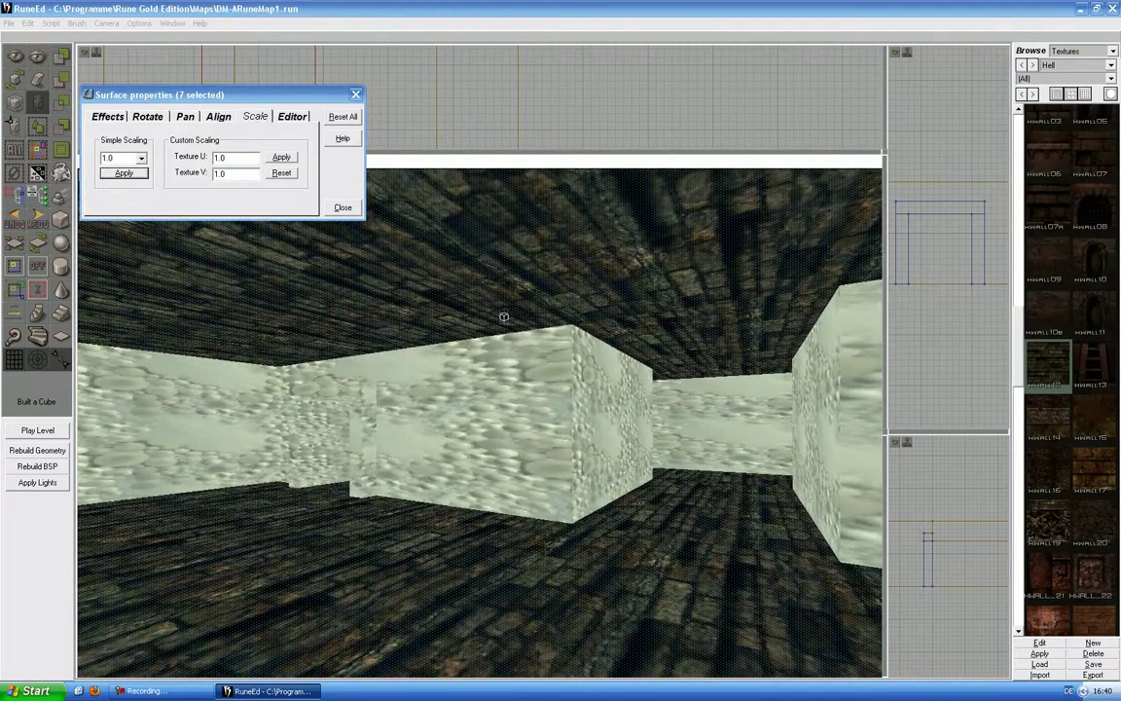
Step: Select the first group of room and corridor walls and texture them with HWALL14
click(540, 323)
click(523, 387)
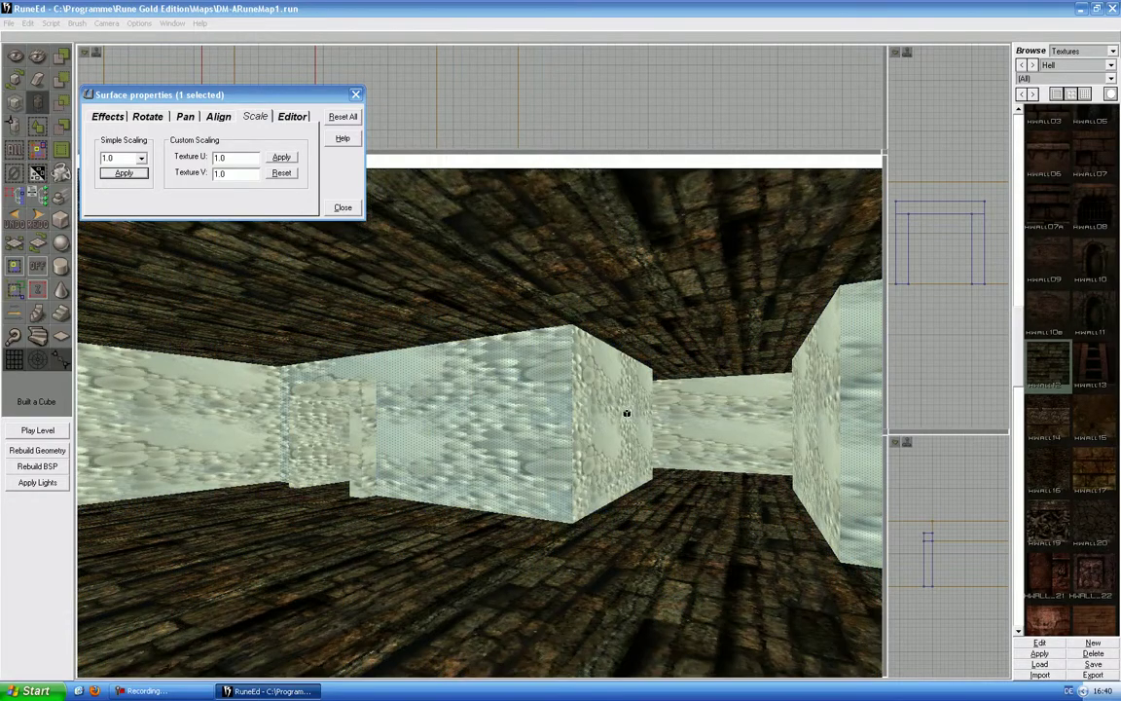
drag(588, 448, 681, 440)
right_drag(588, 447, 588, 506)
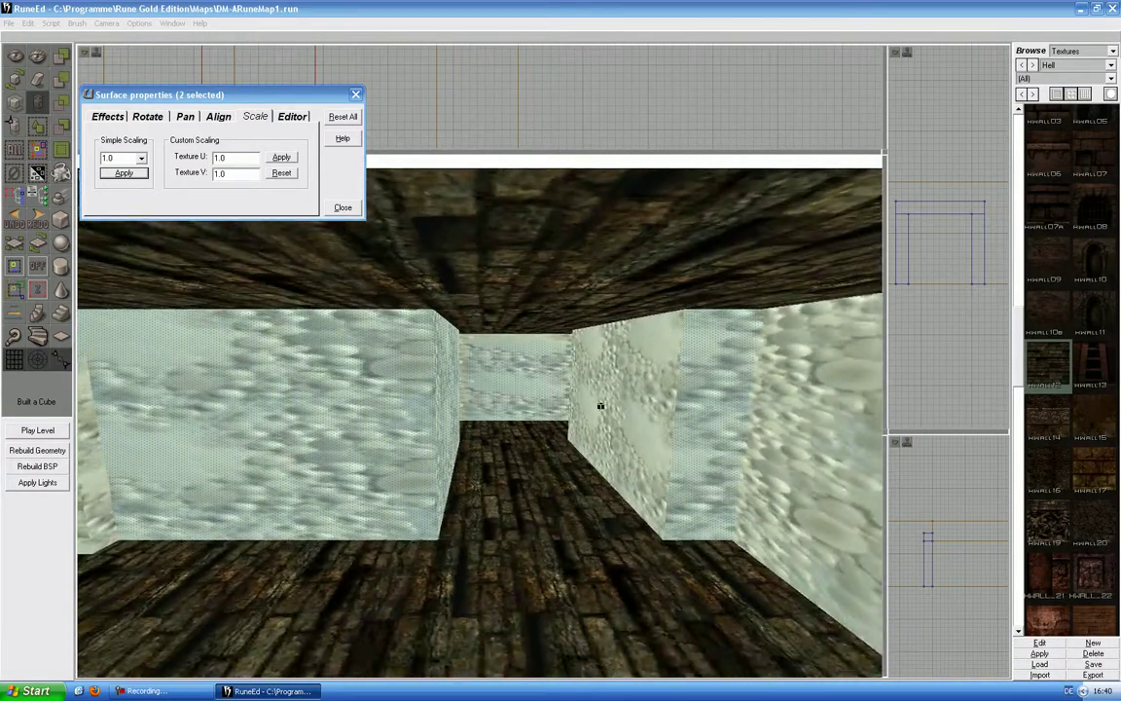
ctrl+click(689, 422)
ctrl+click(773, 438)
click(1041, 415)
Step: Add more untextured walls to the selection, texture them with HWALL14, and apply simple scaling of 1.0
drag(720, 428, 867, 424)
drag(654, 457, 881, 434)
ctrl+click(546, 416)
ctrl+click(676, 428)
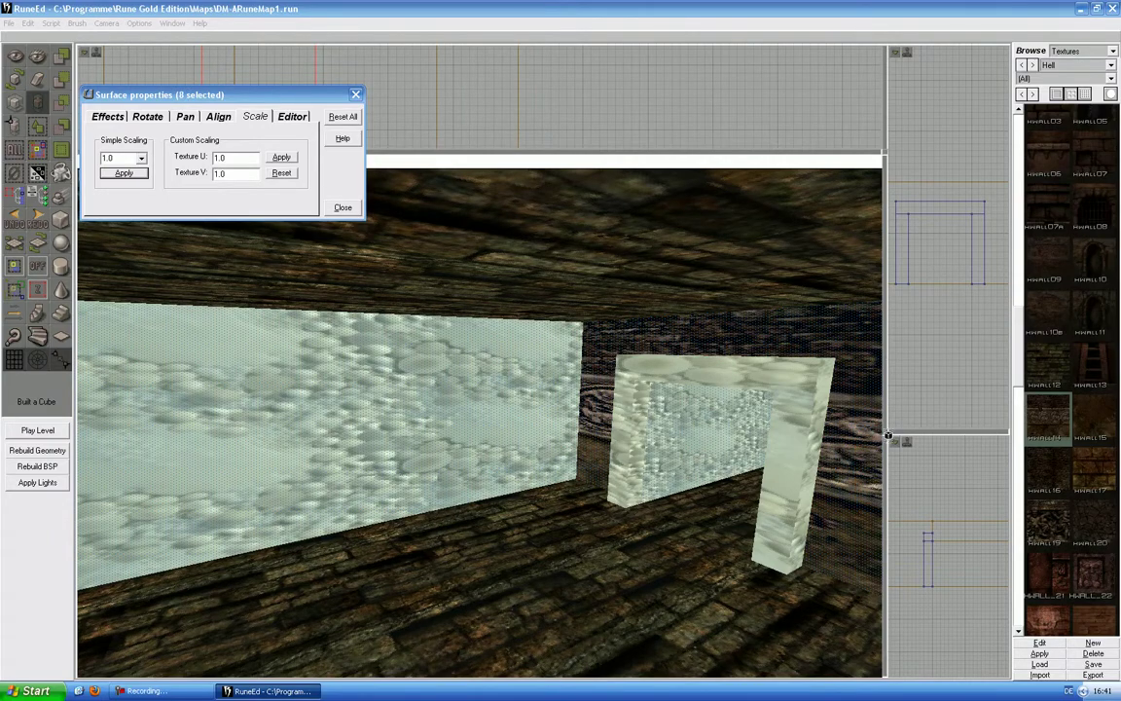
click(1047, 421)
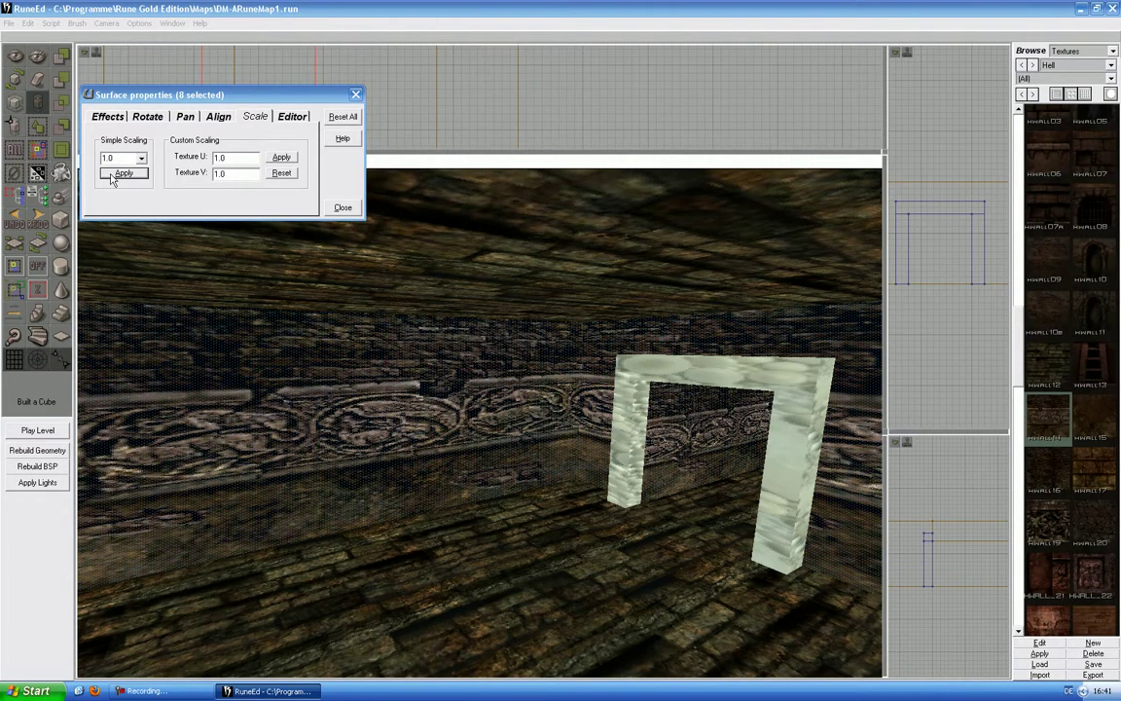
click(113, 176)
Step: Add a missed corner wall and a narrow wall section, texture both with HWALL14, and apply simple scaling of 1.0
drag(414, 388, 263, 239)
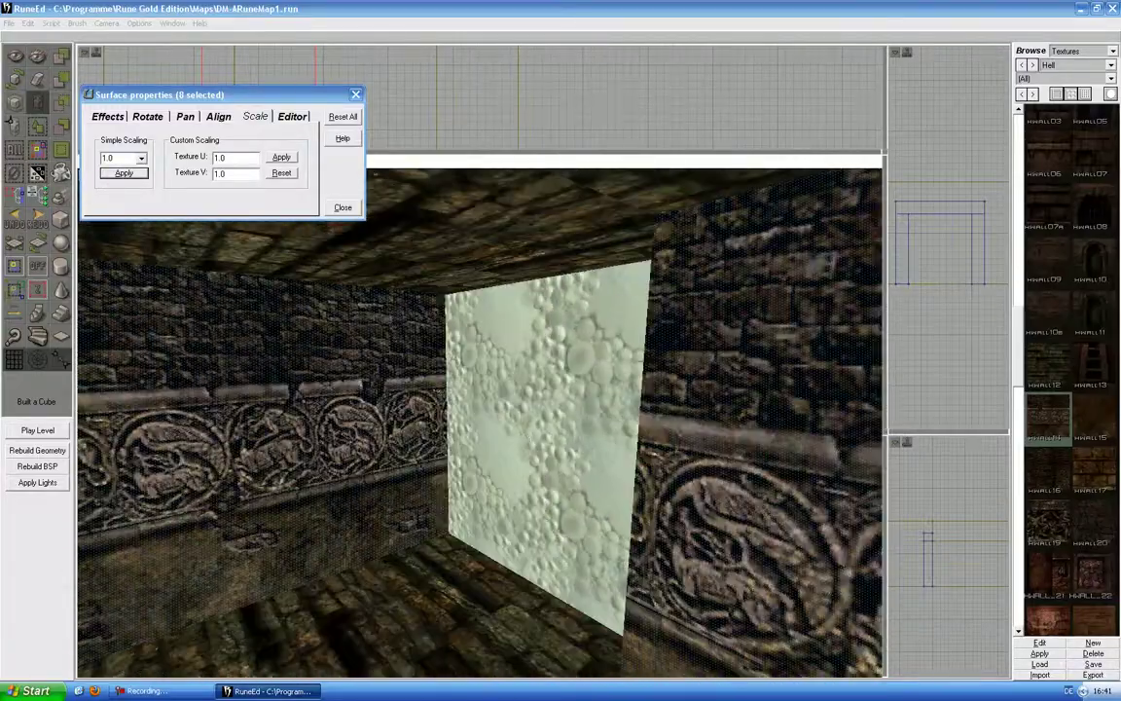
click(1032, 419)
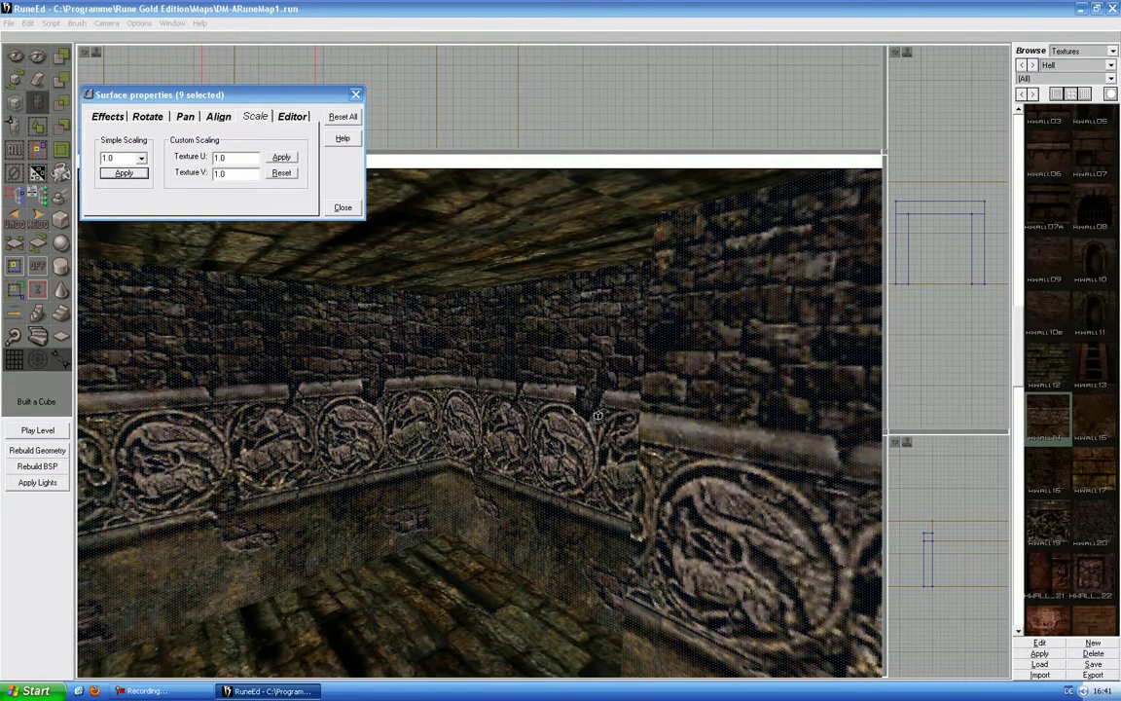
drag(598, 416, 721, 360)
ctrl+click(511, 419)
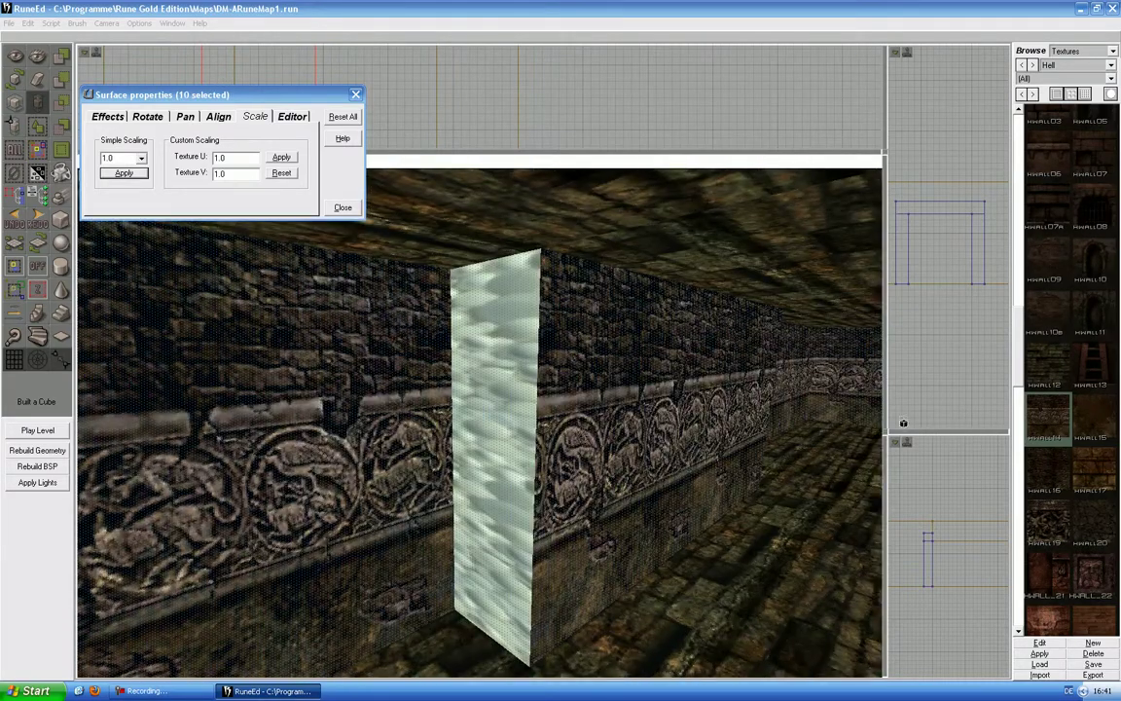
click(1043, 426)
click(125, 176)
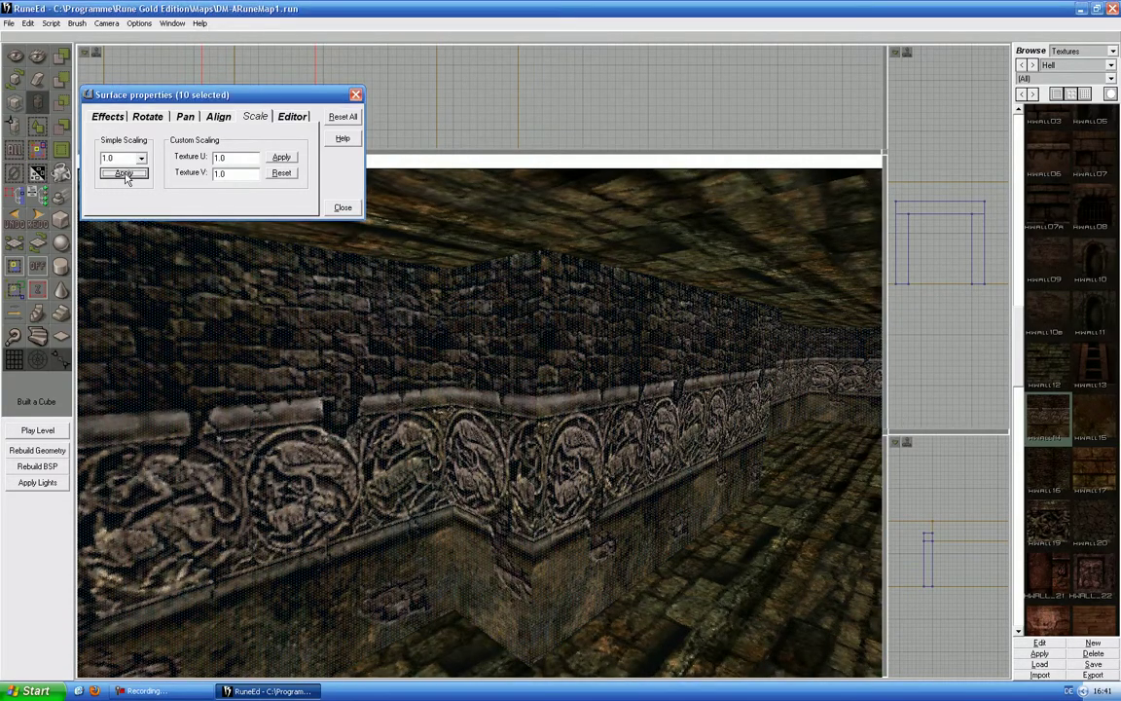
Step: Add the untextured end wall beyond the door frame, texture it with HWALL14, and apply simple scaling of 1.0
drag(422, 426, 633, 365)
drag(470, 425, 470, 408)
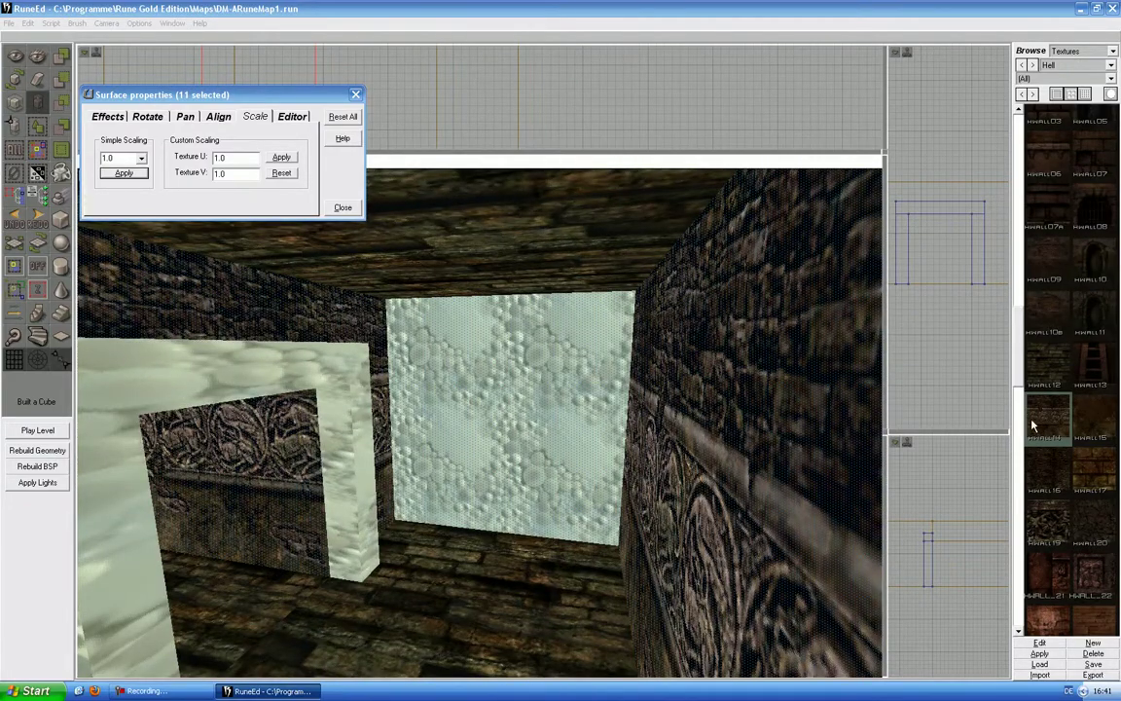
click(120, 177)
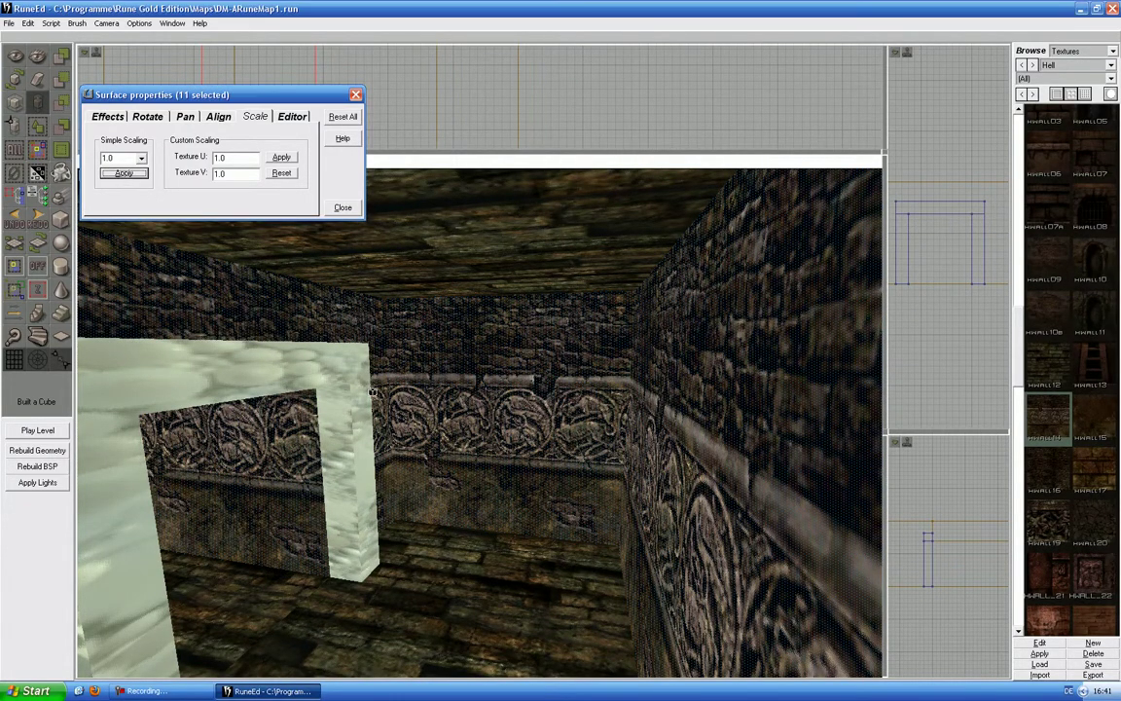
Step: Select all faces of the door frame without the wall surfaces, texture them with HWALL15, and apply simple scaling of 1.0
drag(440, 407, 321, 407)
click(428, 404)
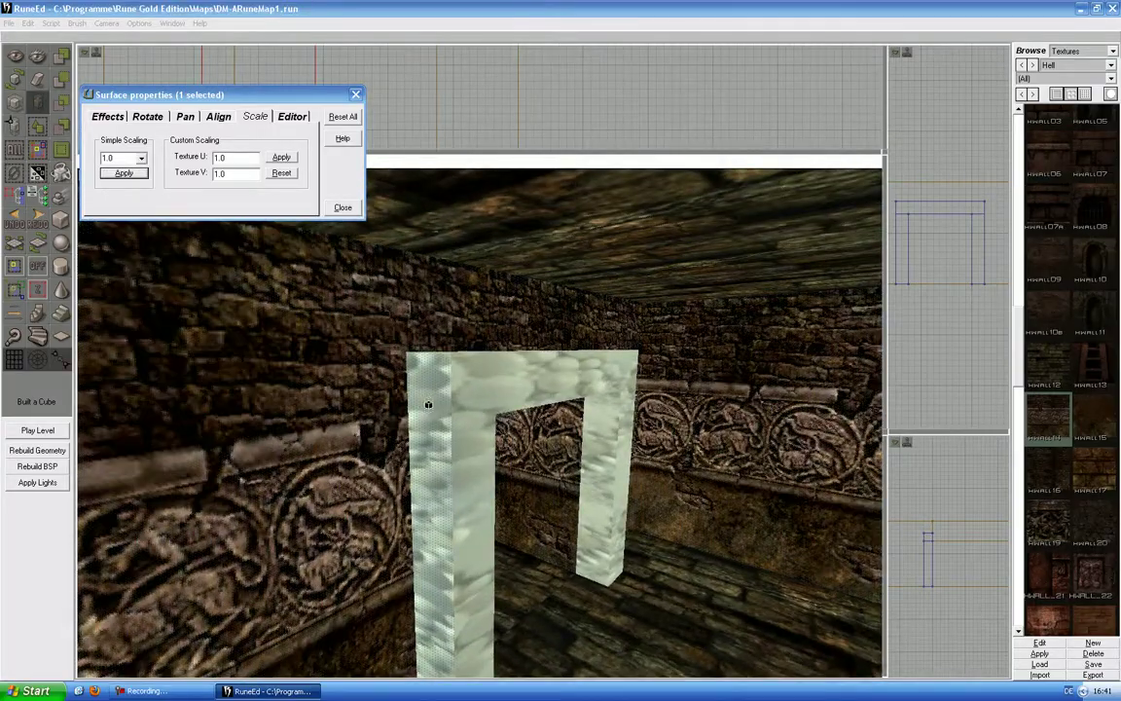
drag(470, 445, 372, 371)
ctrl+click(451, 398)
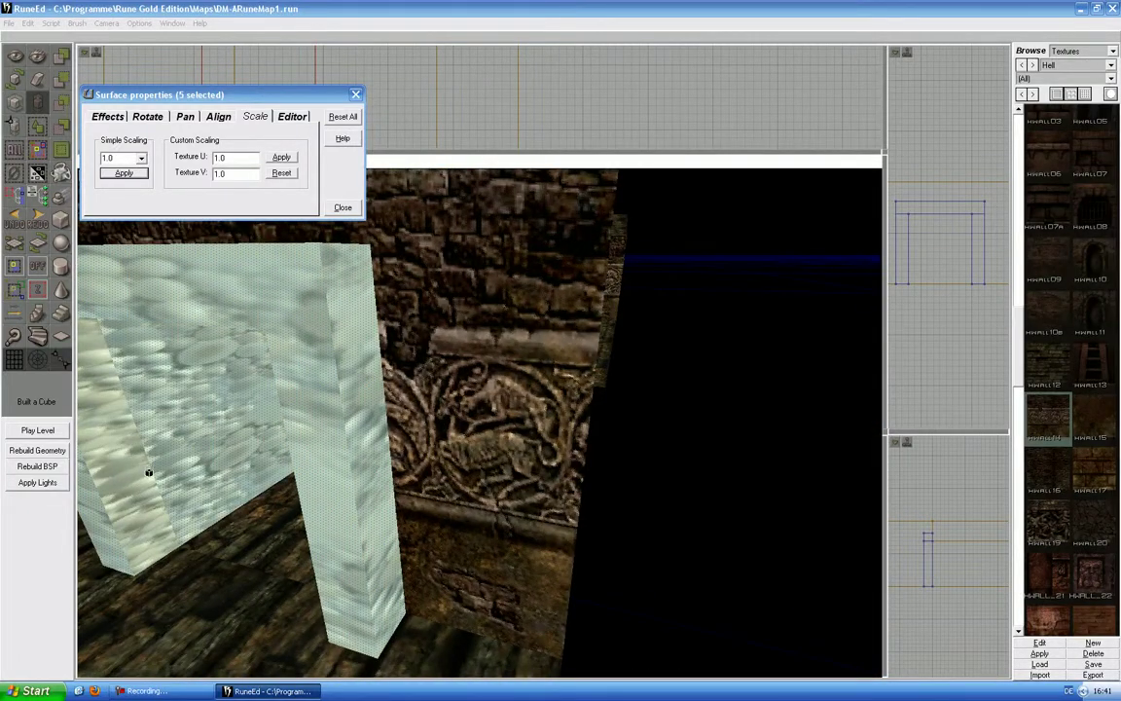
ctrl+click(141, 496)
drag(142, 497, 190, 503)
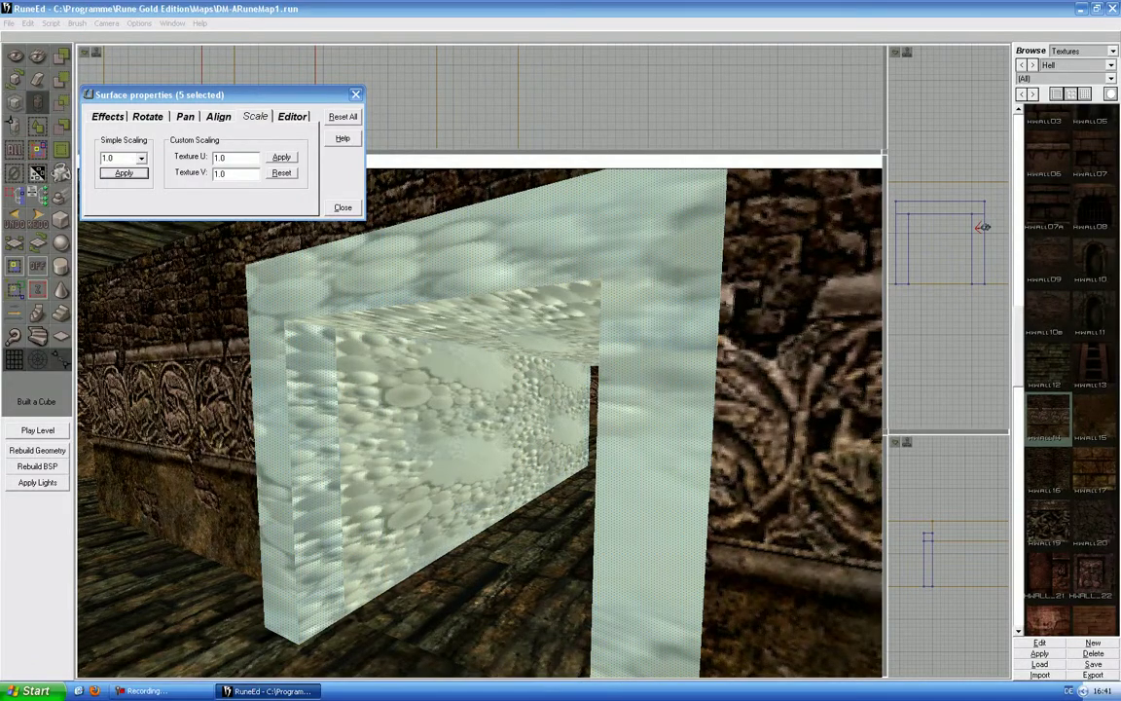
drag(416, 473, 413, 444)
ctrl+click(336, 273)
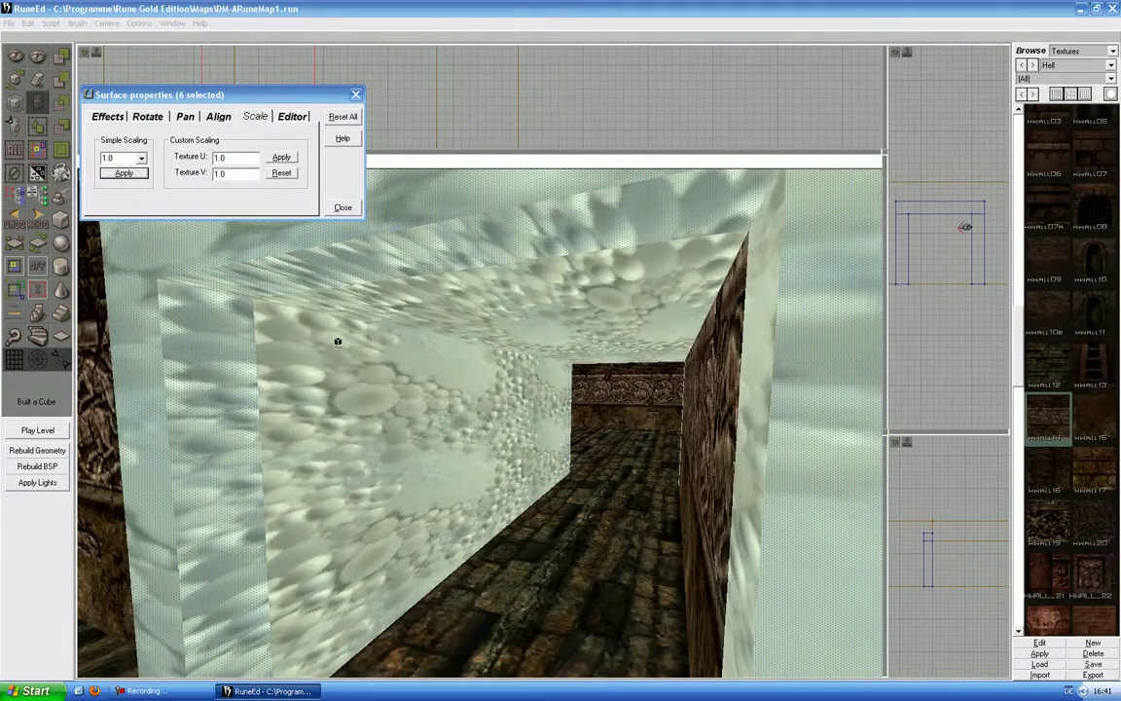
drag(338, 340, 364, 273)
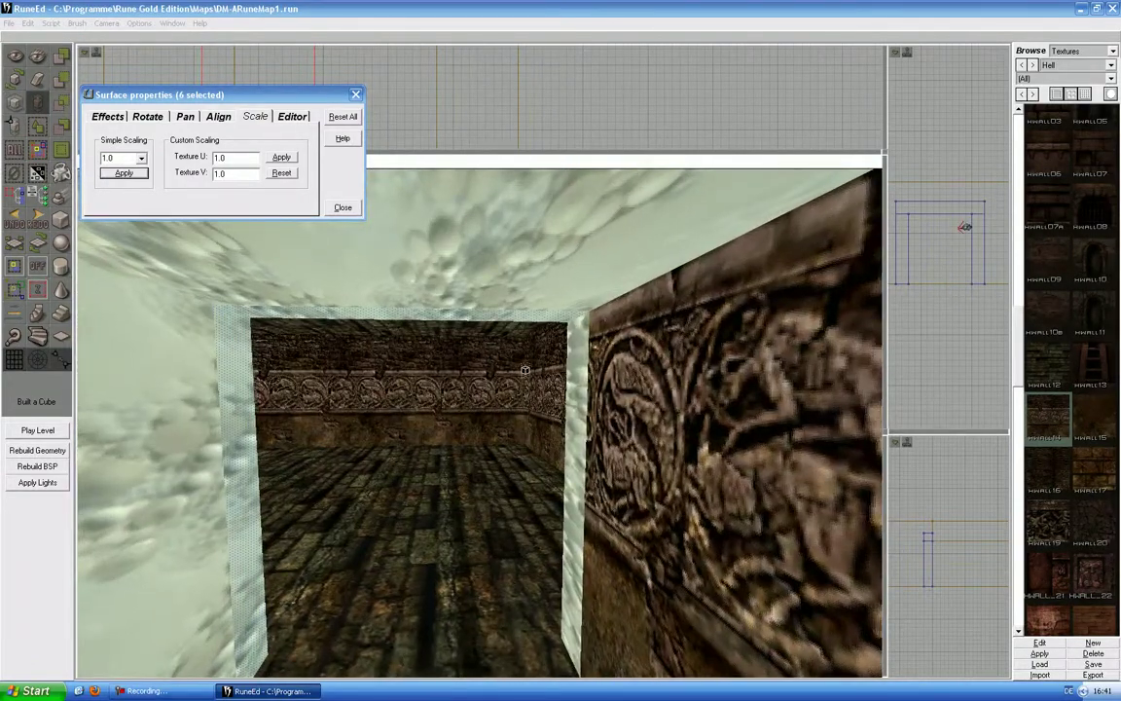
ctrl+click(576, 402)
drag(559, 430, 652, 378)
ctrl+click(493, 389)
mouse_move(494, 389)
mouse_down()
mouse_move(501, 438)
mouse_move(485, 457)
mouse_move(428, 419)
mouse_move(486, 399)
mouse_move(496, 448)
mouse_move(516, 409)
mouse_move(487, 404)
mouse_up()
right_drag(768, 364, 768, 404)
click(1100, 416)
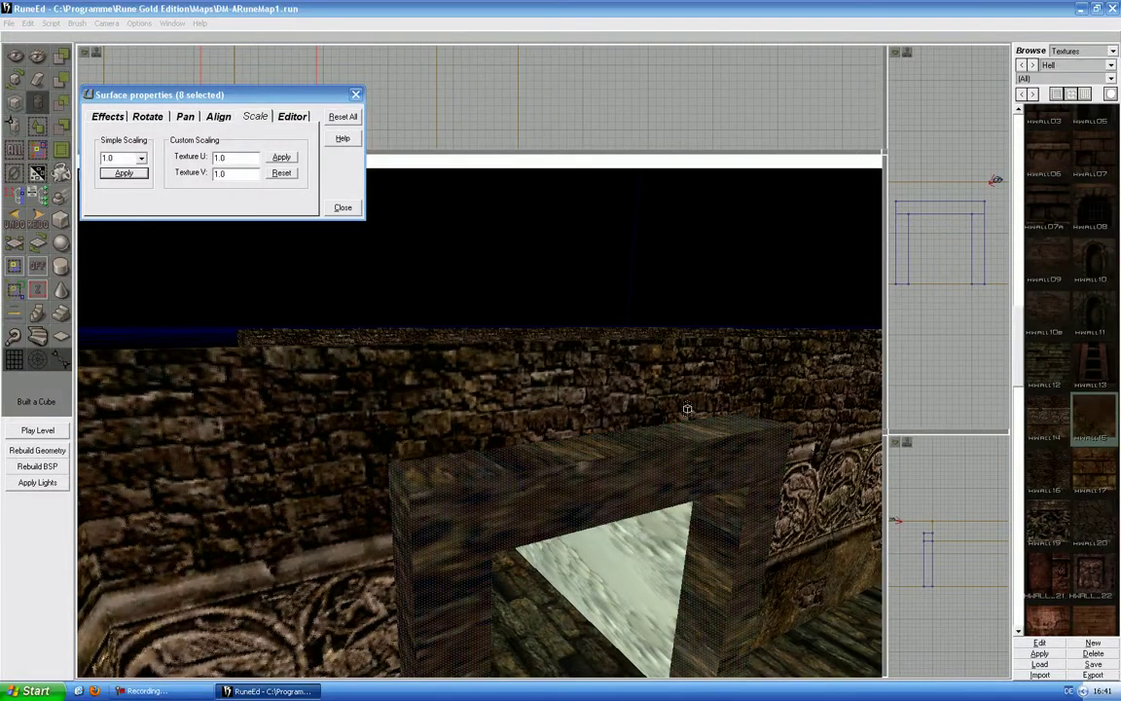
click(124, 174)
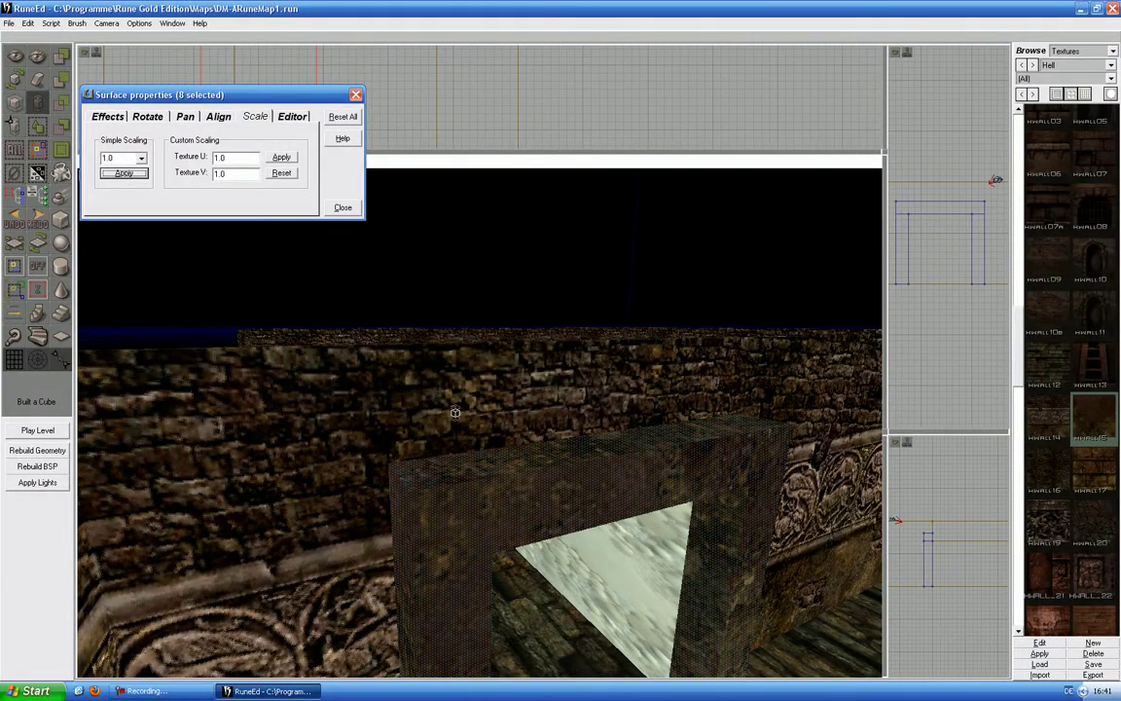
Step: Texture the bare side wall inside the corridor with HWALL14 and apply simple scaling of 1.0
drag(455, 413, 455, 389)
right_drag(461, 414, 492, 545)
drag(466, 415, 462, 361)
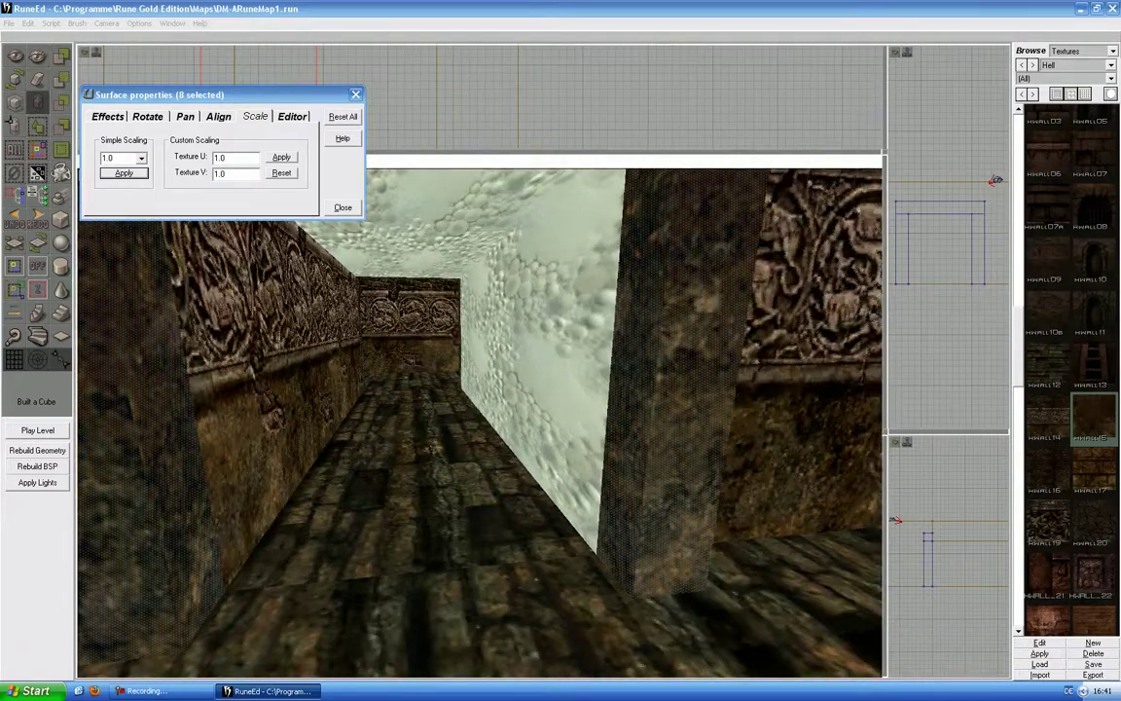
click(483, 329)
click(1048, 416)
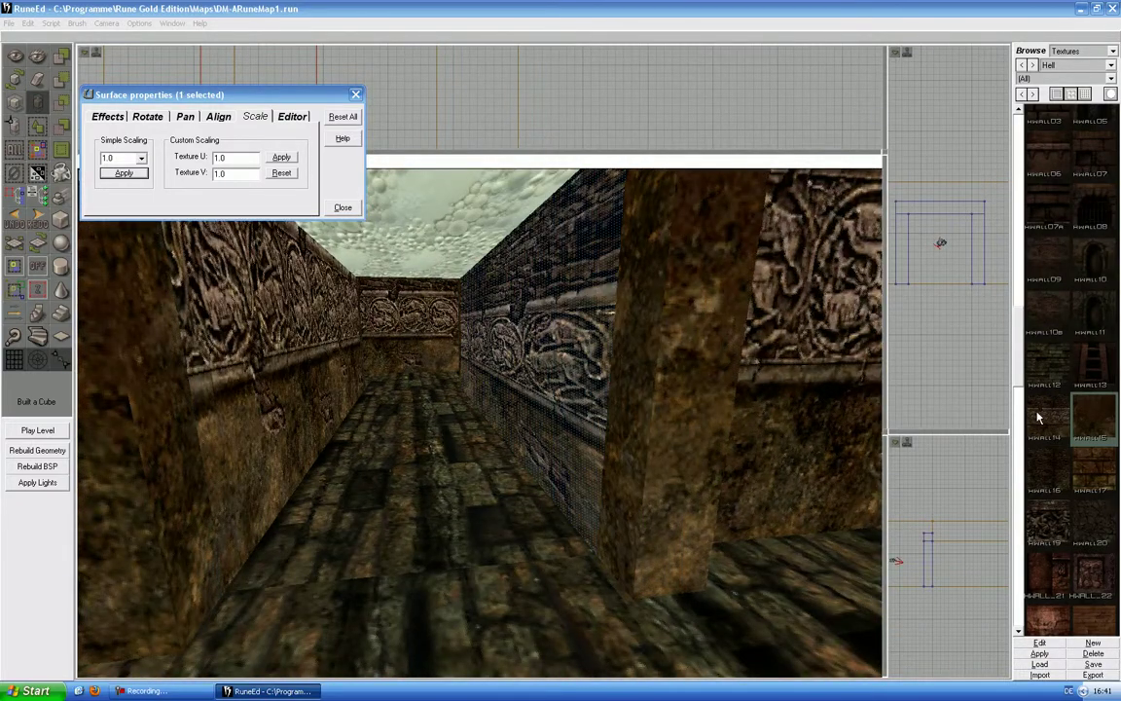
click(125, 173)
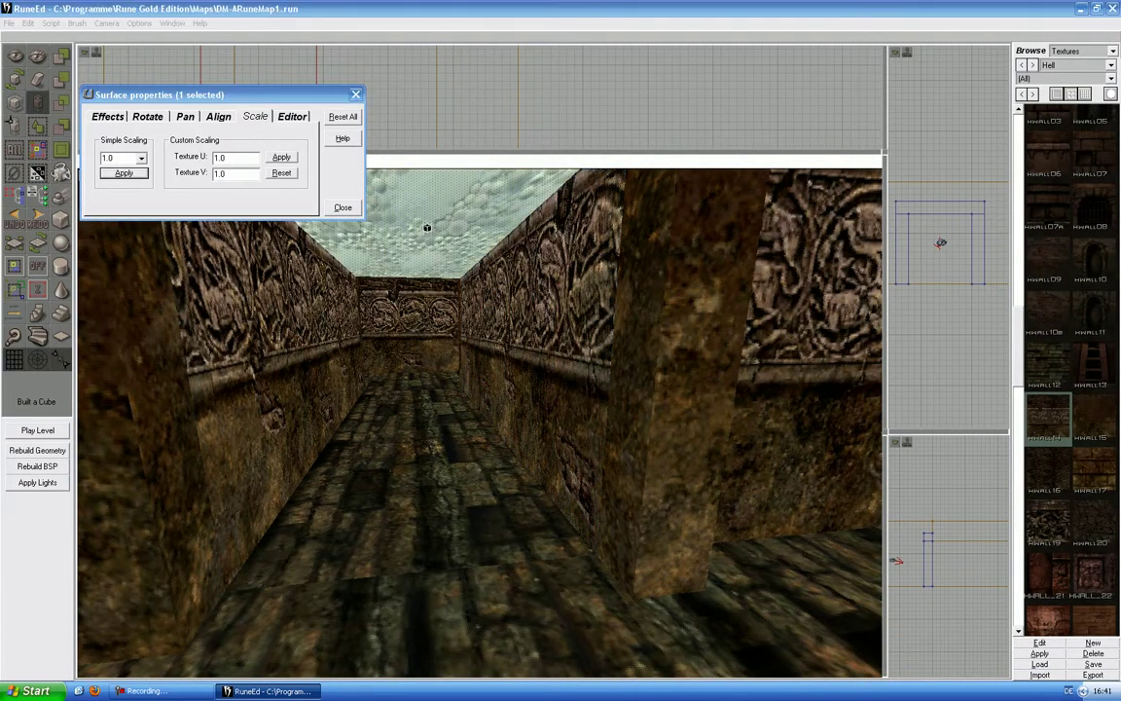
Step: Texture the corridor's ceiling with HWALL12, apply simple scaling of 1.0, and clear the surface selection
click(1049, 379)
right_drag(681, 367, 673, 308)
click(121, 176)
click(409, 297)
drag(409, 297, 574, 185)
right_drag(574, 185, 429, 207)
mouse_move(409, 297)
mouse_down()
mouse_move(374, 310)
mouse_move(408, 292)
mouse_up()
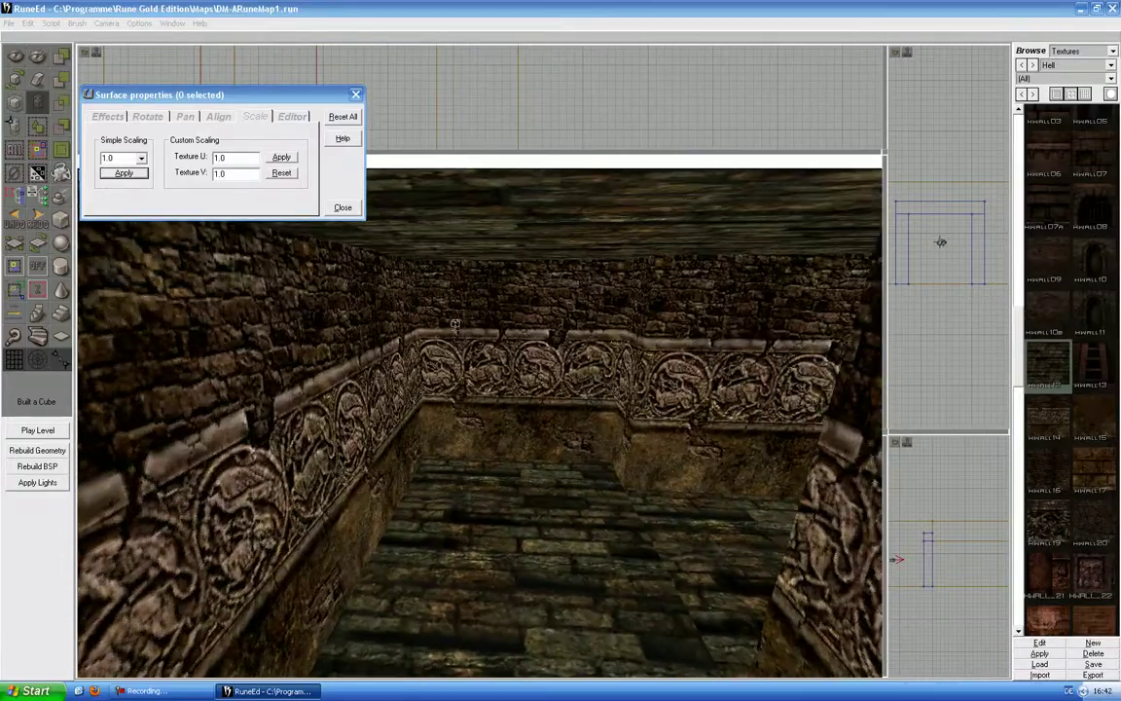
Step: Close the surface properties and save the level
click(356, 94)
click(9, 23)
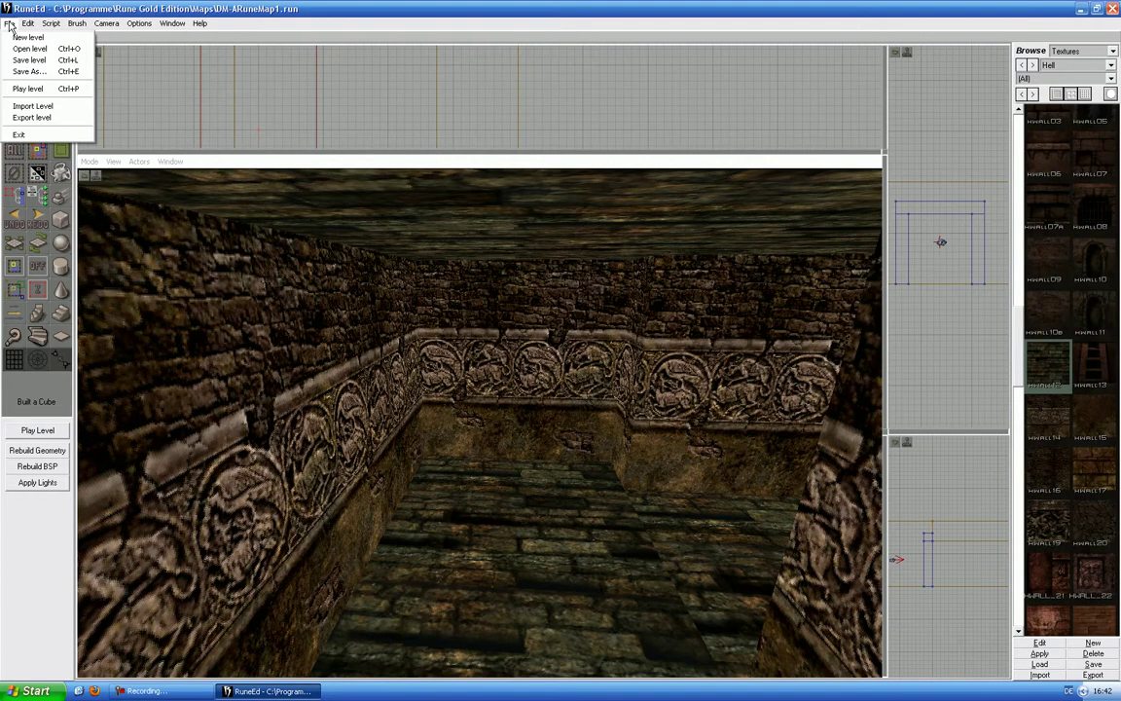
click(28, 61)
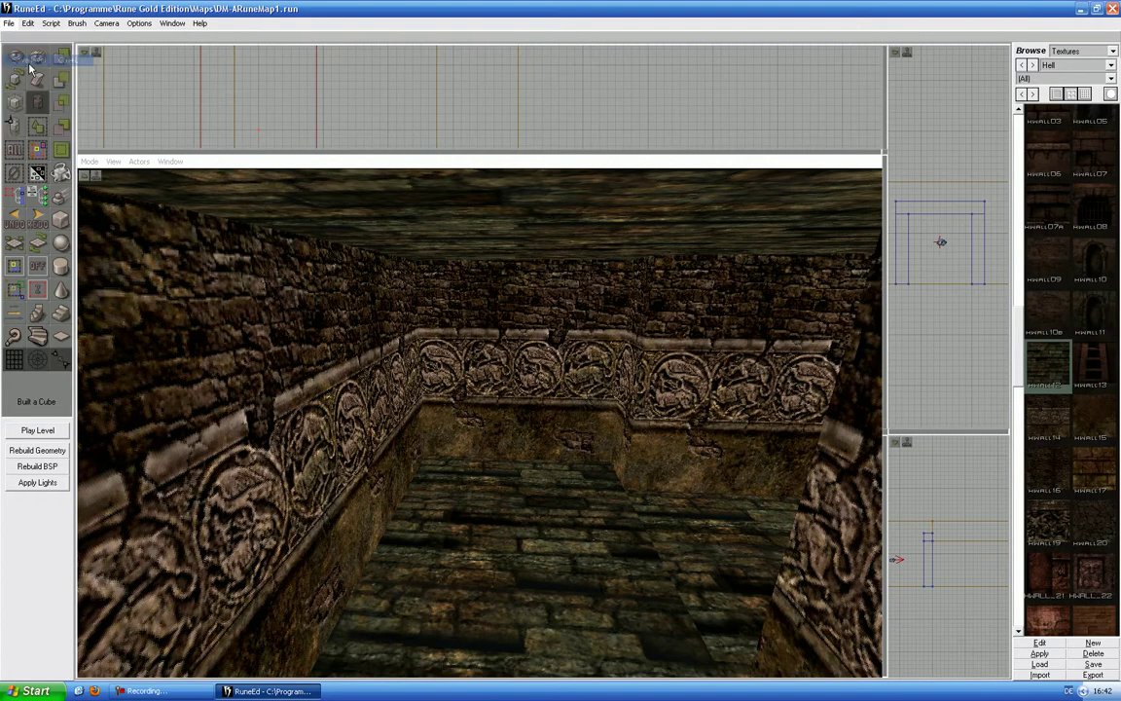
Step: Add a light on the corridor's ceiling near the far corner
drag(364, 326, 375, 268)
drag(418, 373, 397, 363)
right_drag(655, 344, 632, 284)
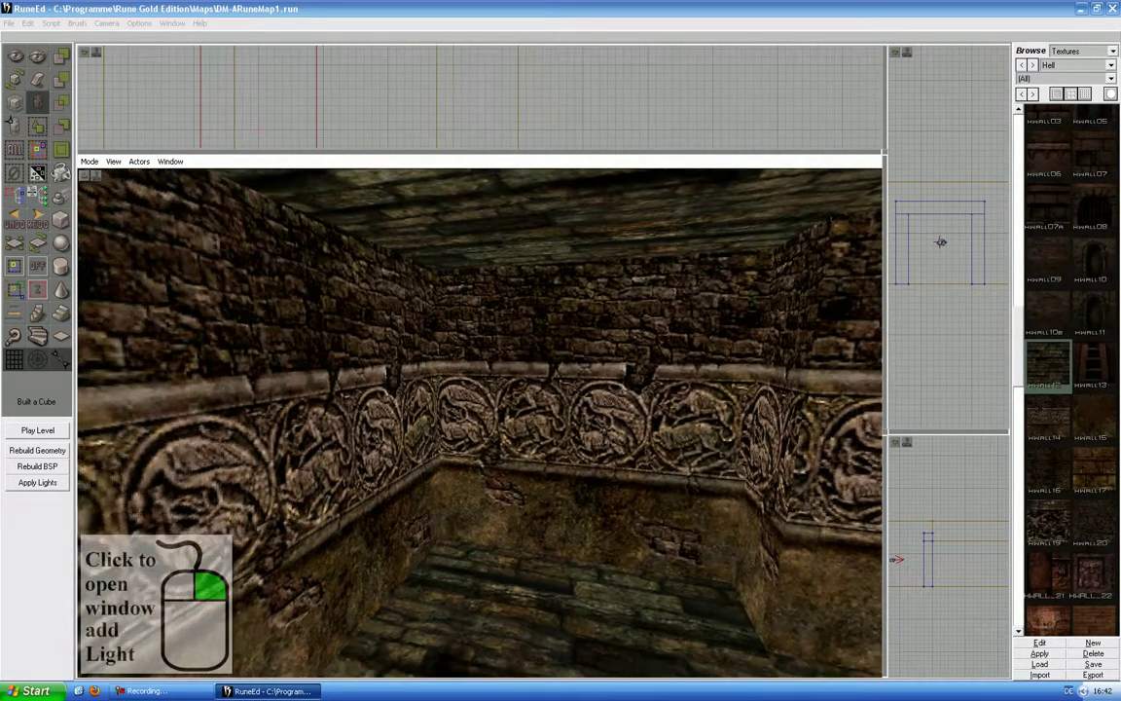
right_click(446, 253)
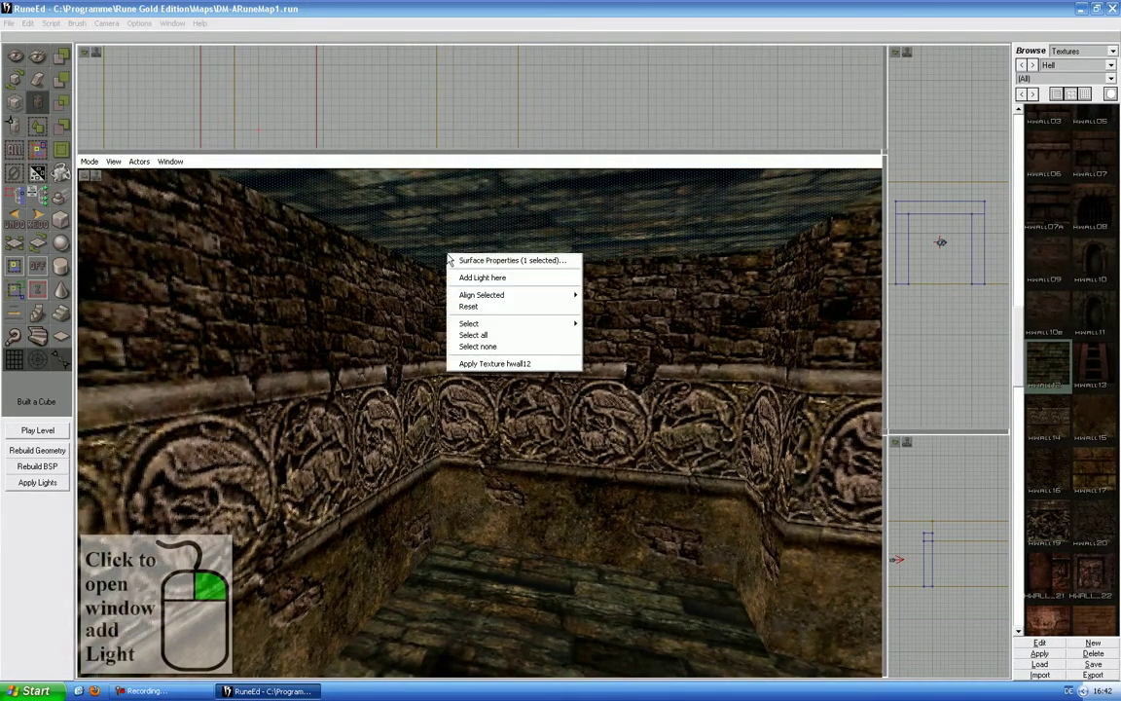
click(501, 279)
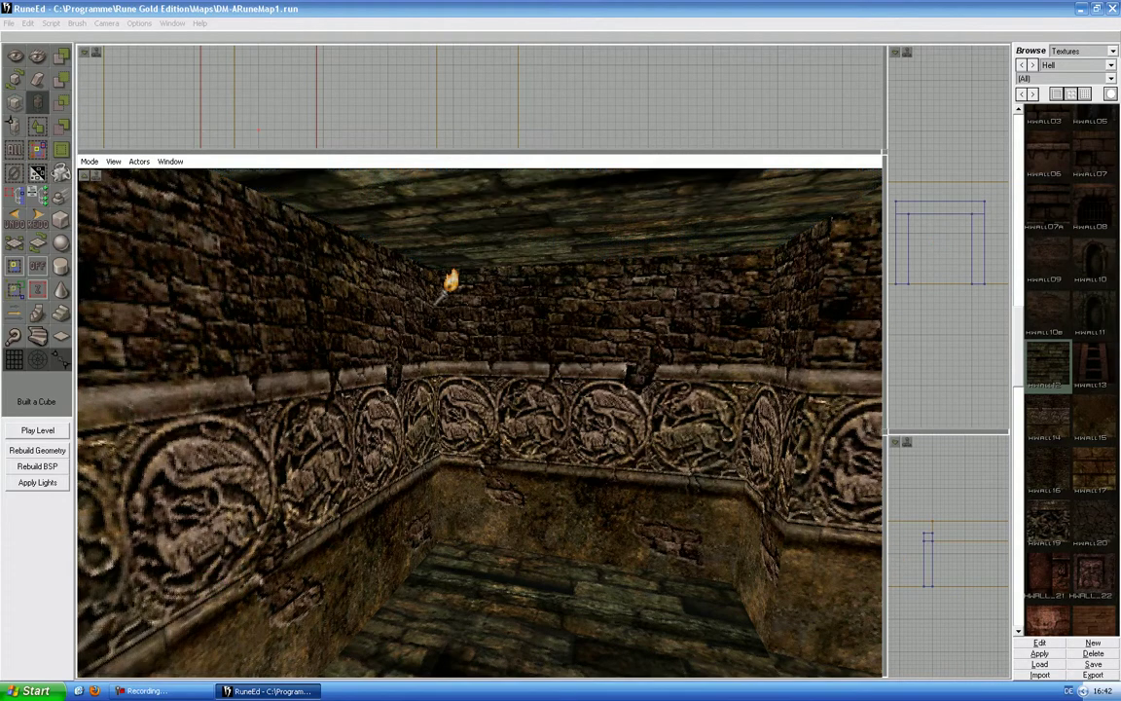
Step: Open the new light's properties and set its LightRadius to 40
click(448, 283)
double_click(452, 284)
drag(290, 105, 481, 132)
click(375, 204)
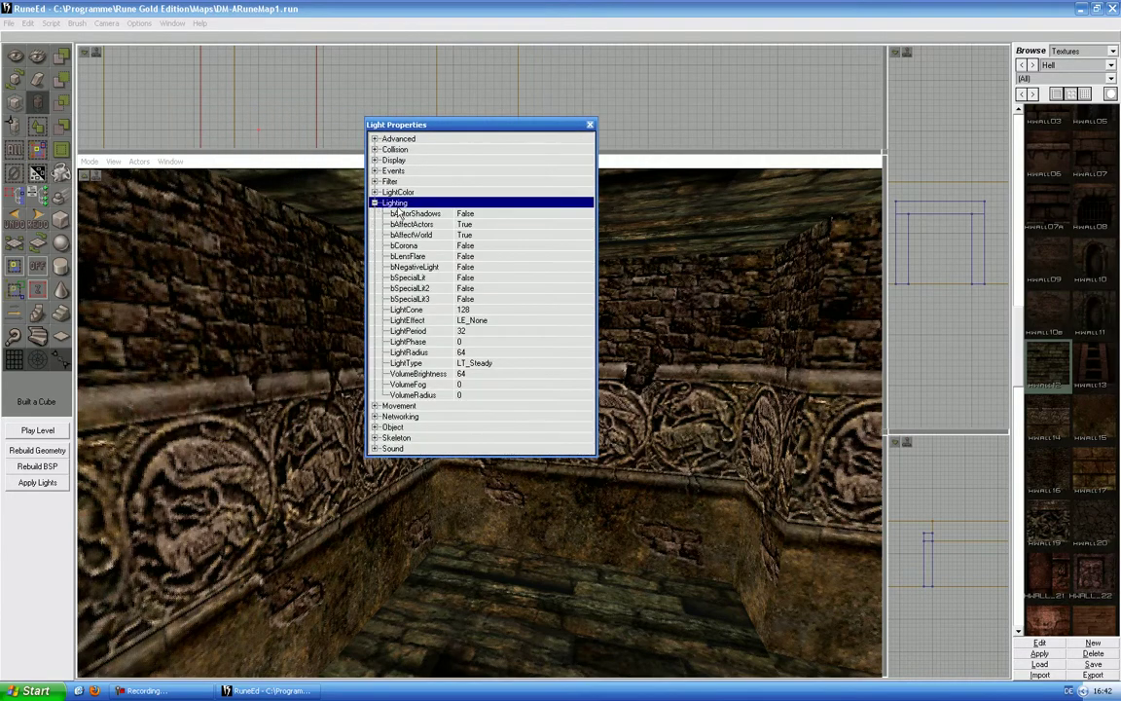
click(464, 352)
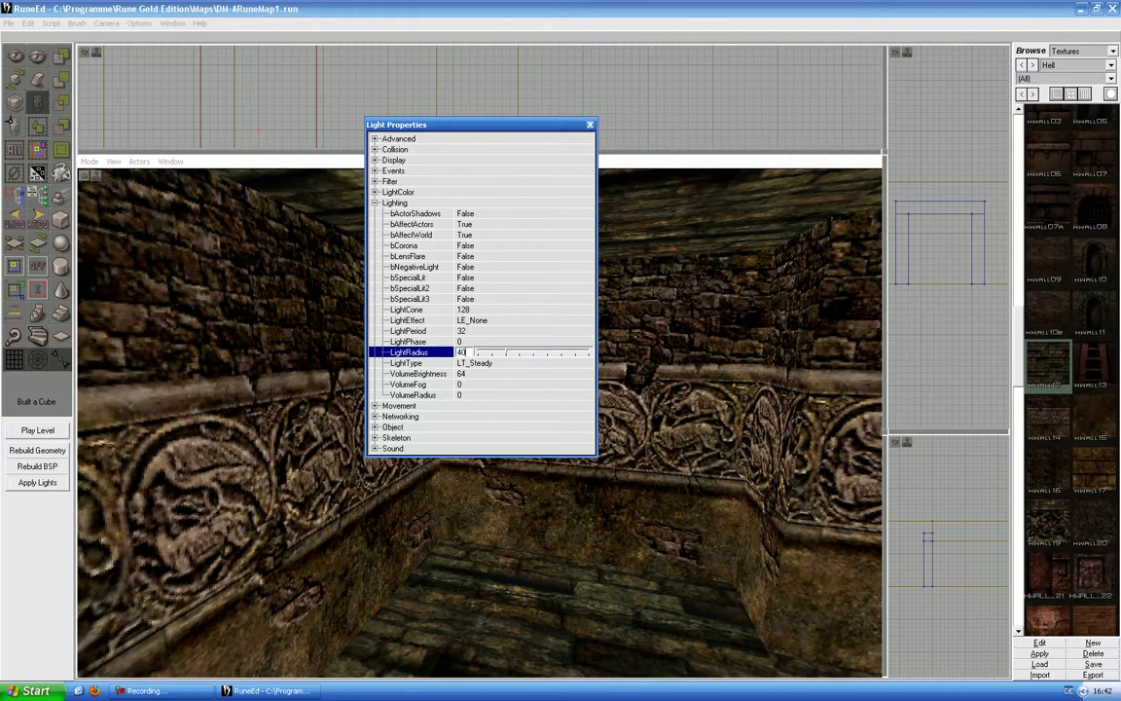
click(375, 203)
Step: Set the light's LightBrightness to 200 and LightHue to 0, and close its properties
click(375, 193)
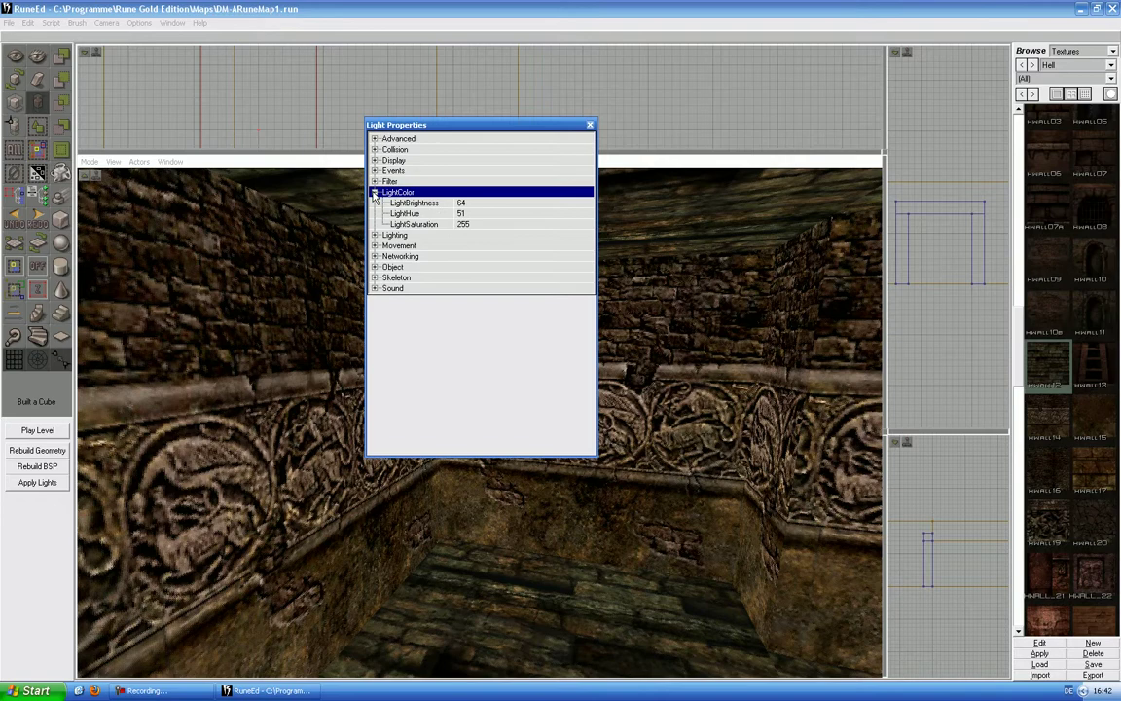
click(463, 202)
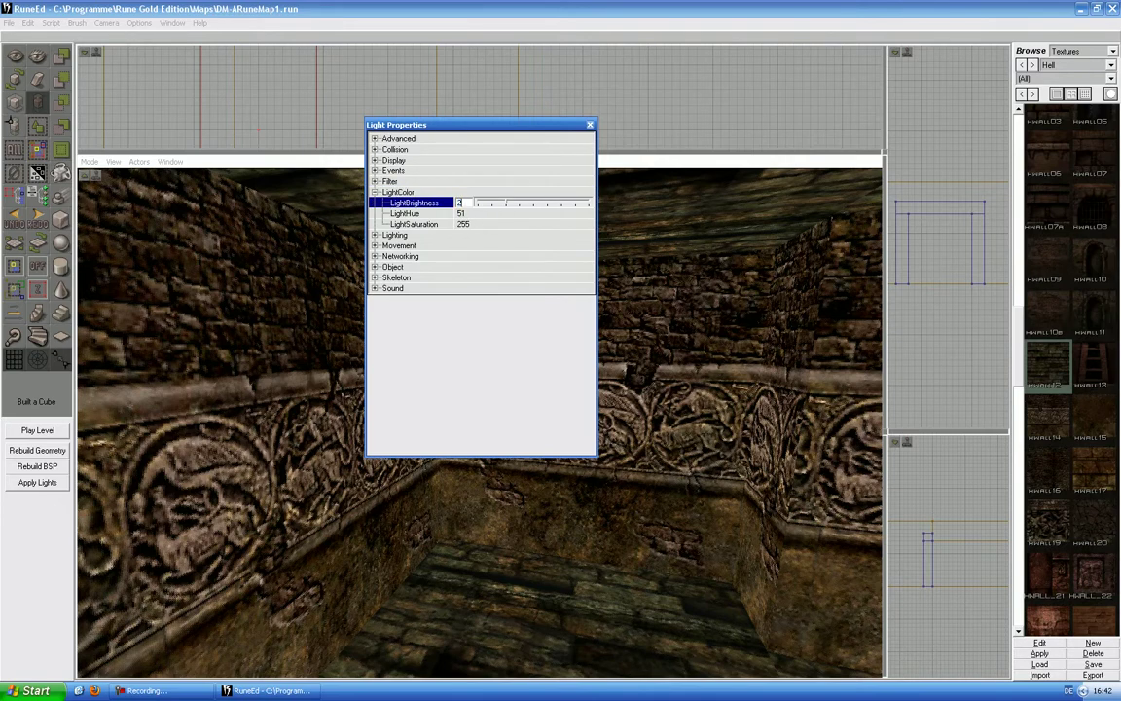
click(464, 215)
text(0)
key(Return)
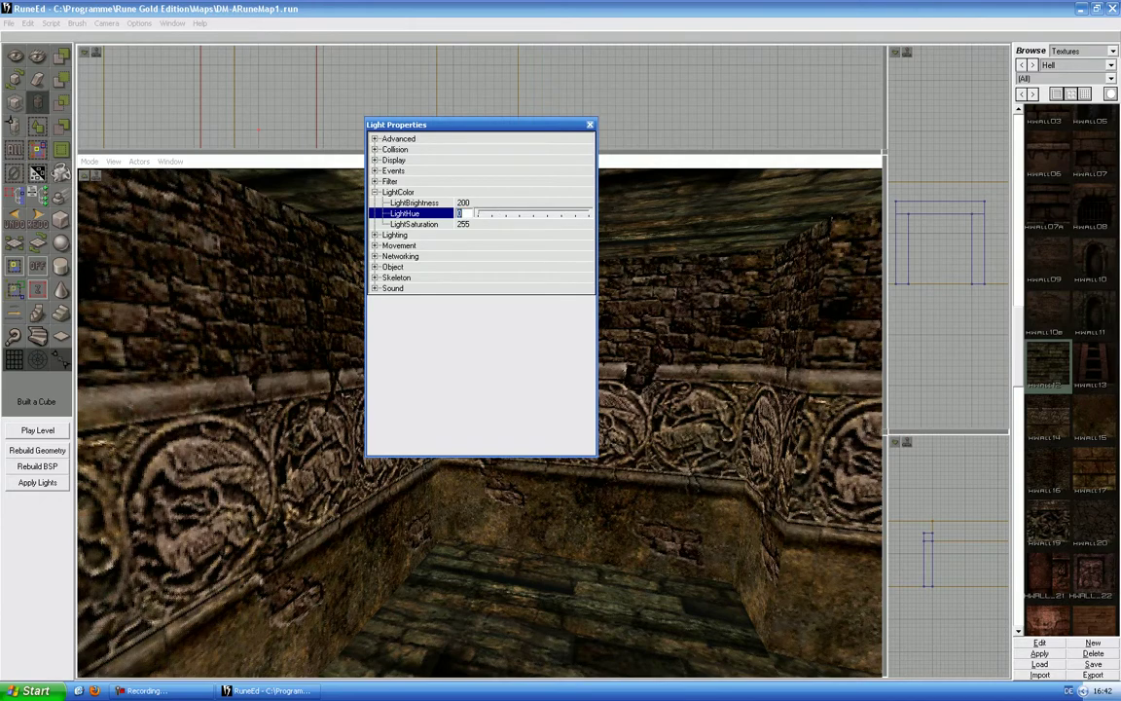
key(Down)
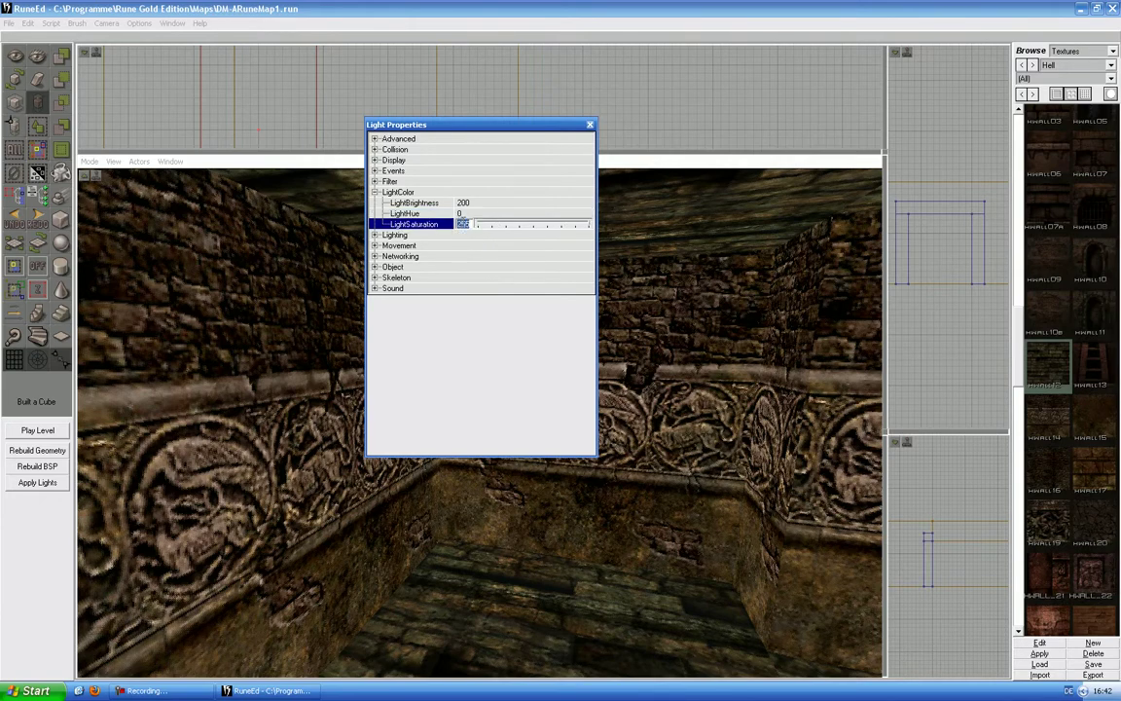
click(591, 126)
Step: Lower the light from the ceiling to just above the wall's carved frieze in the corridor corner
right_drag(468, 253, 485, 275)
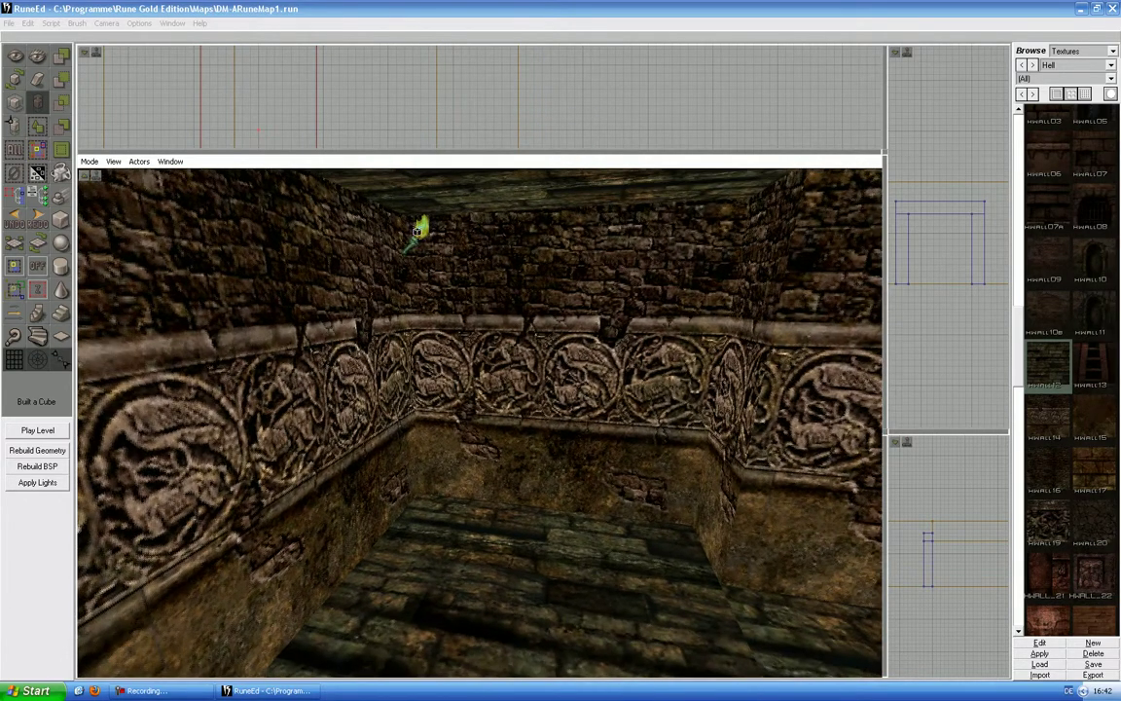
shift+drag(419, 233, 419, 273)
mouse_move(419, 273)
right_down()
mouse_move(415, 239)
mouse_move(410, 268)
right_up()
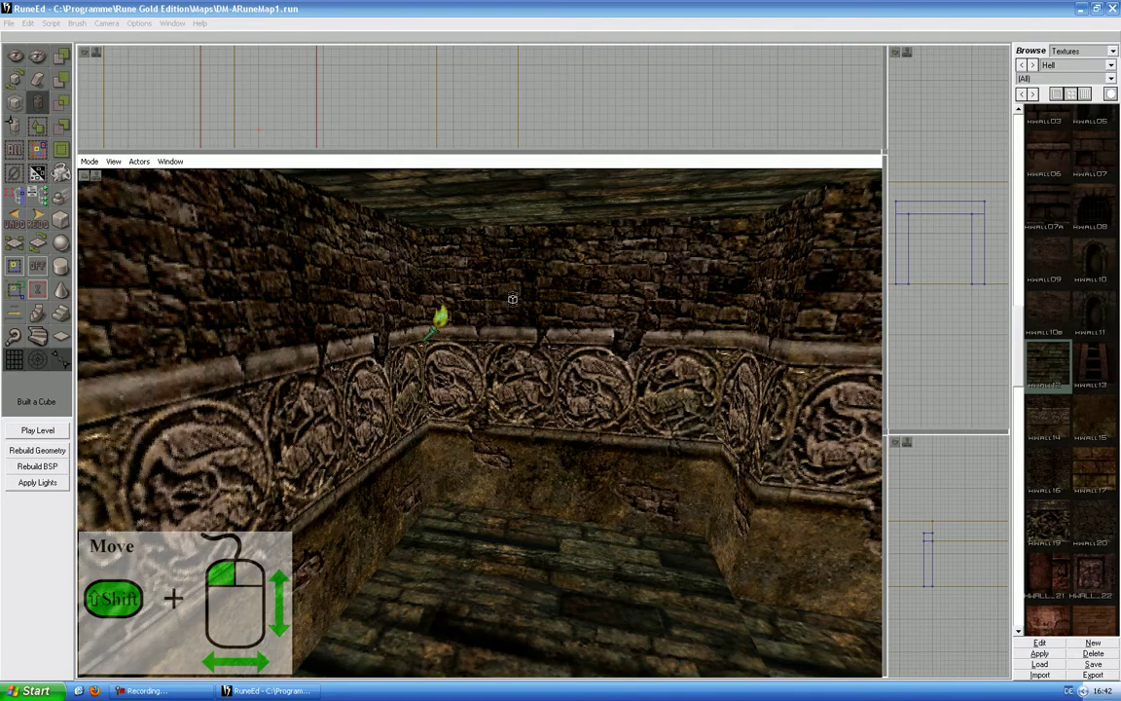
drag(514, 297, 510, 271)
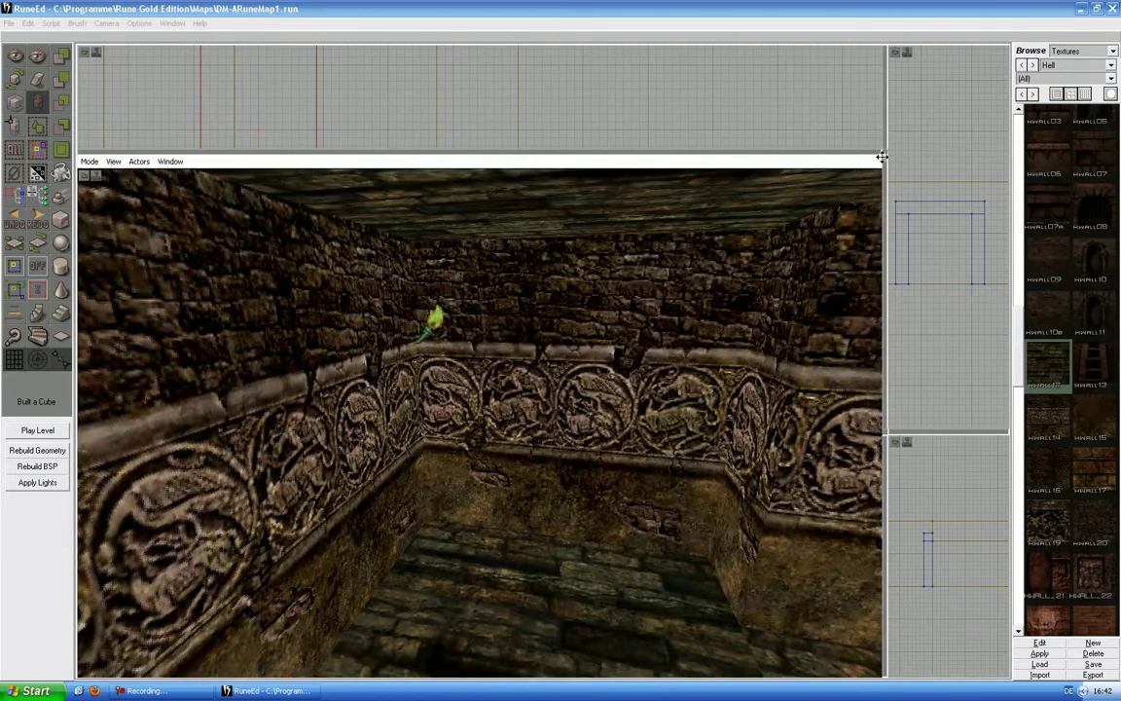
Step: Enlarge the orthographic views and fine-tune the light's position in the corridor corner
drag(883, 153, 535, 193)
mouse_move(746, 277)
mouse_down()
mouse_move(768, 258)
mouse_move(768, 326)
mouse_move(864, 322)
mouse_move(863, 257)
mouse_move(944, 254)
mouse_move(952, 273)
mouse_move(751, 284)
mouse_up()
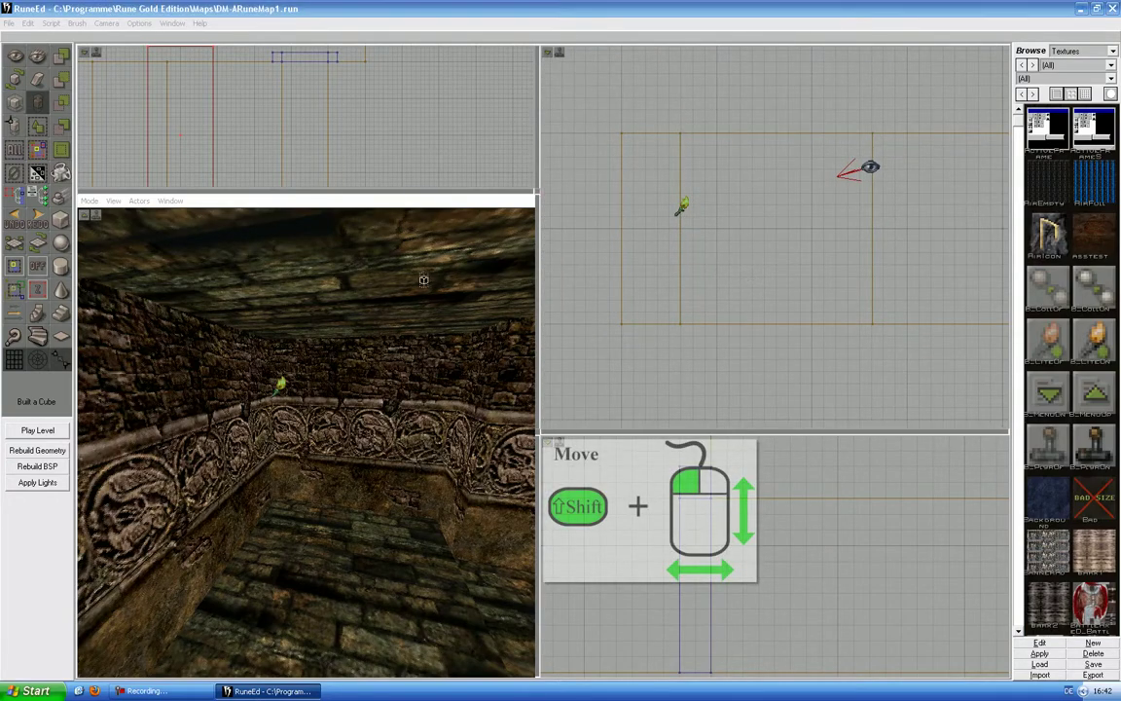
mouse_move(391, 324)
shift+mouse_down()
mouse_move(394, 336)
mouse_move(391, 326)
shift+mouse_up()
drag(325, 115, 386, 37)
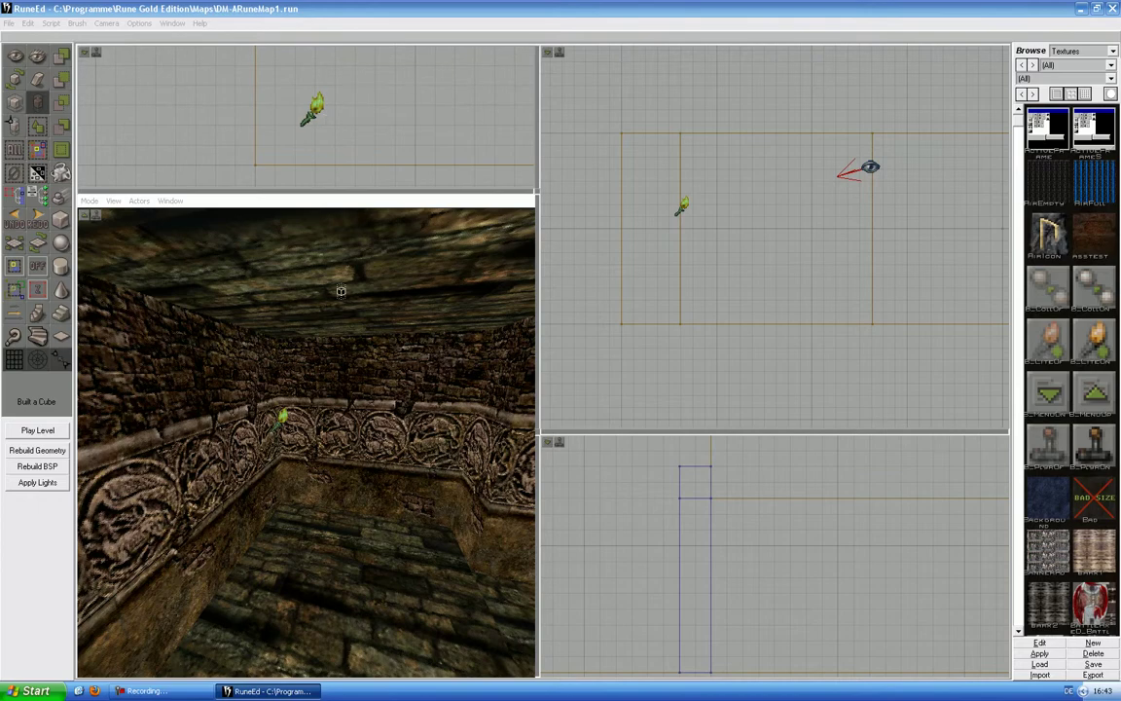
drag(341, 372, 346, 387)
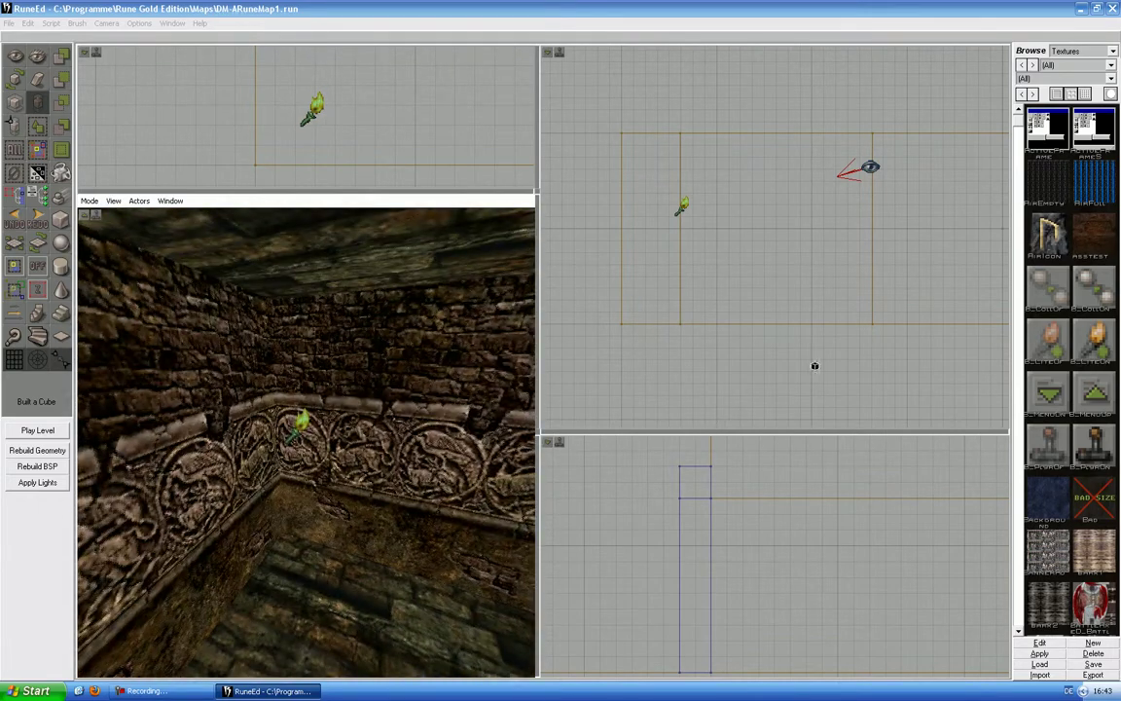
Step: Add a TallBrazer, from the FireObject classes of DecorationRune, to the floor beneath the light
click(1095, 53)
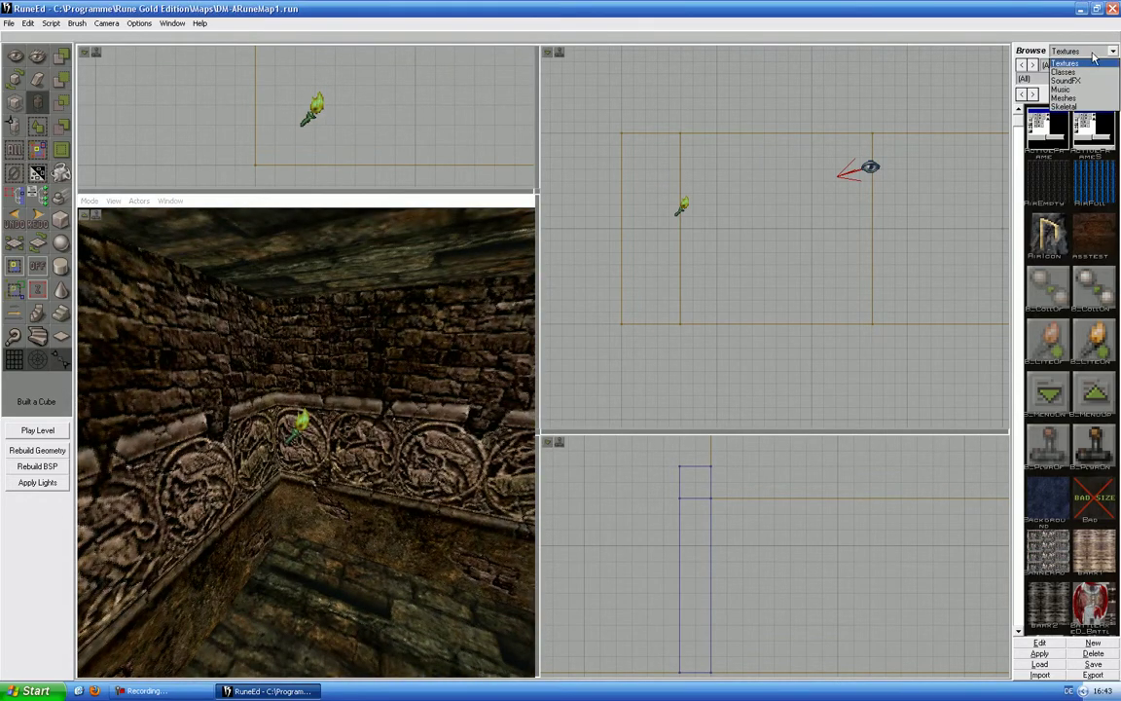
click(1065, 72)
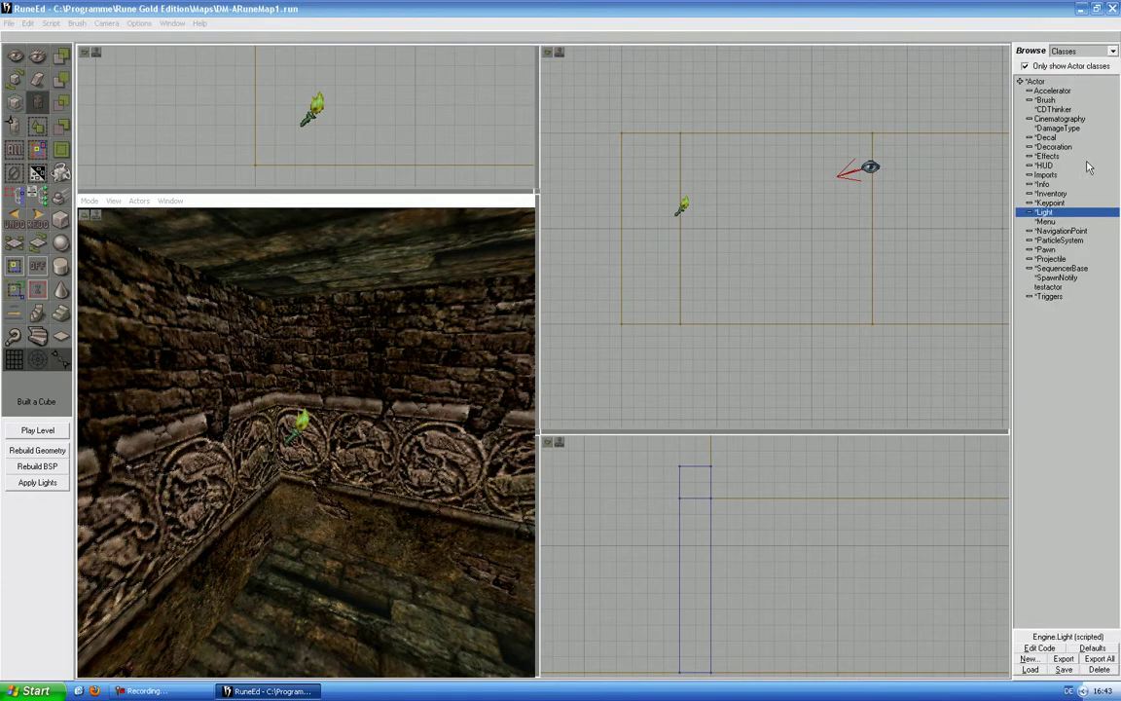
click(1051, 147)
click(1029, 147)
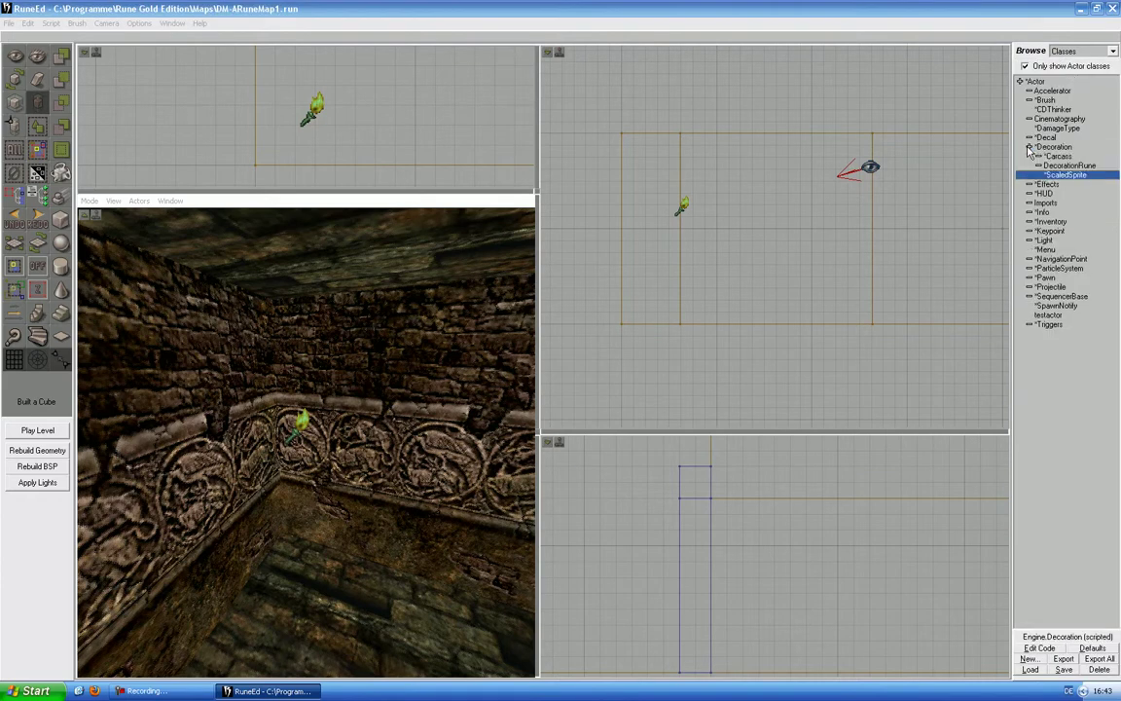
click(1053, 167)
double_click(1055, 167)
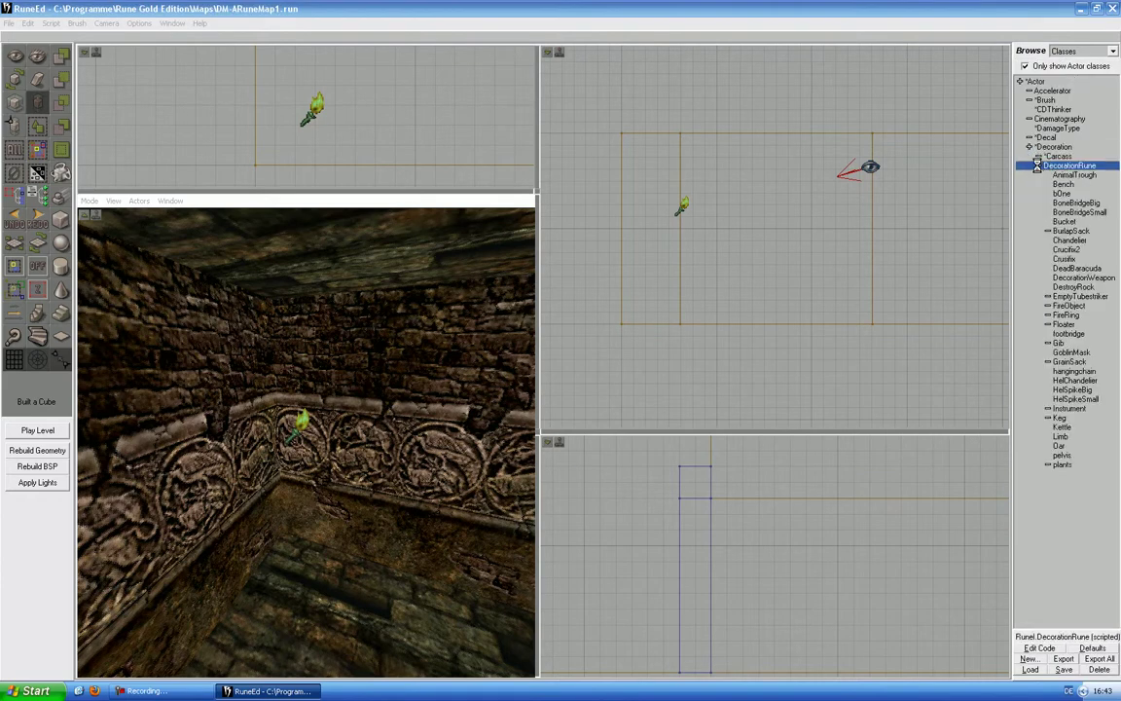
click(1067, 279)
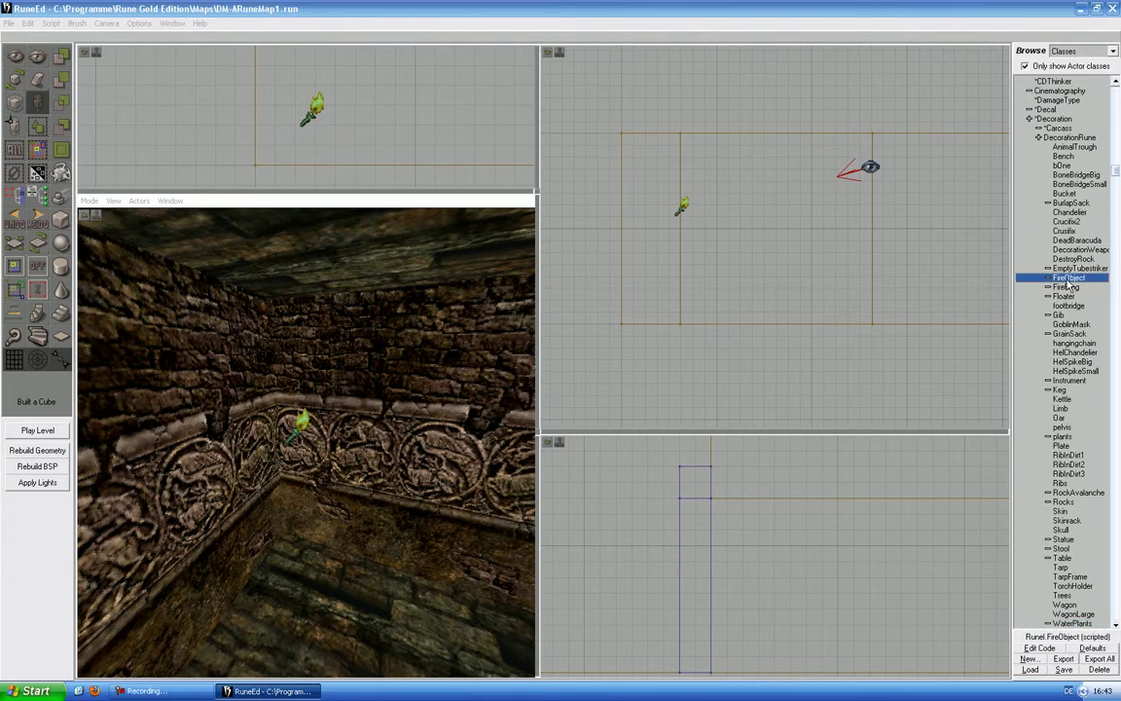
double_click(1060, 279)
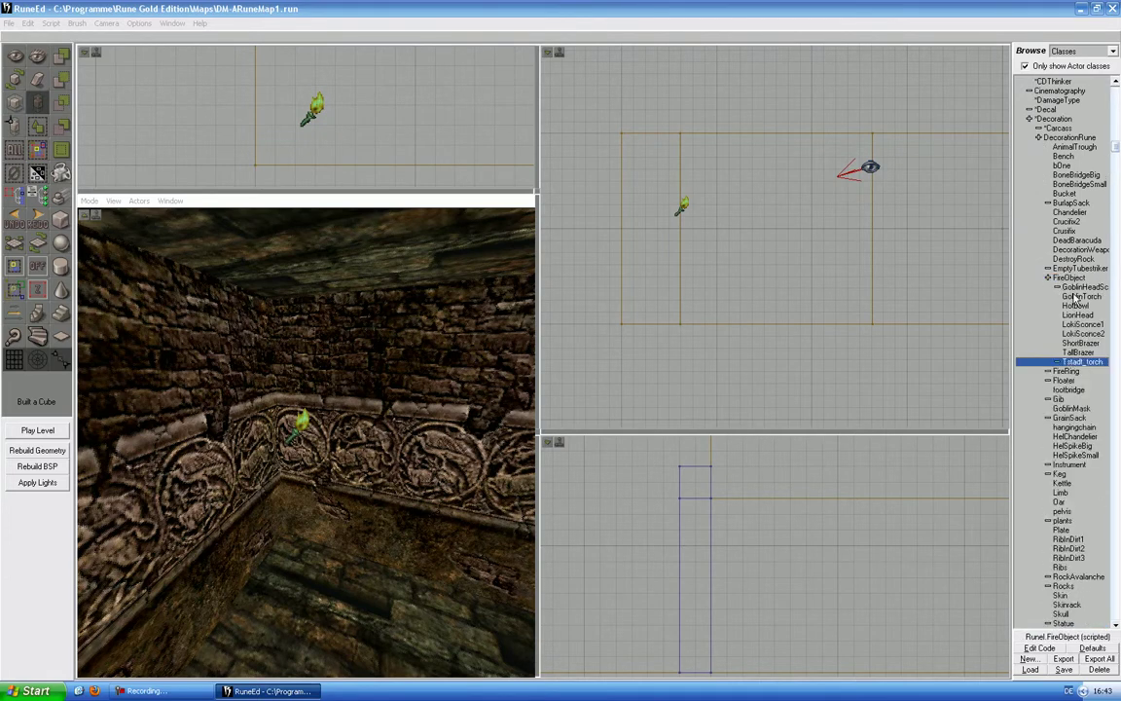
click(1081, 353)
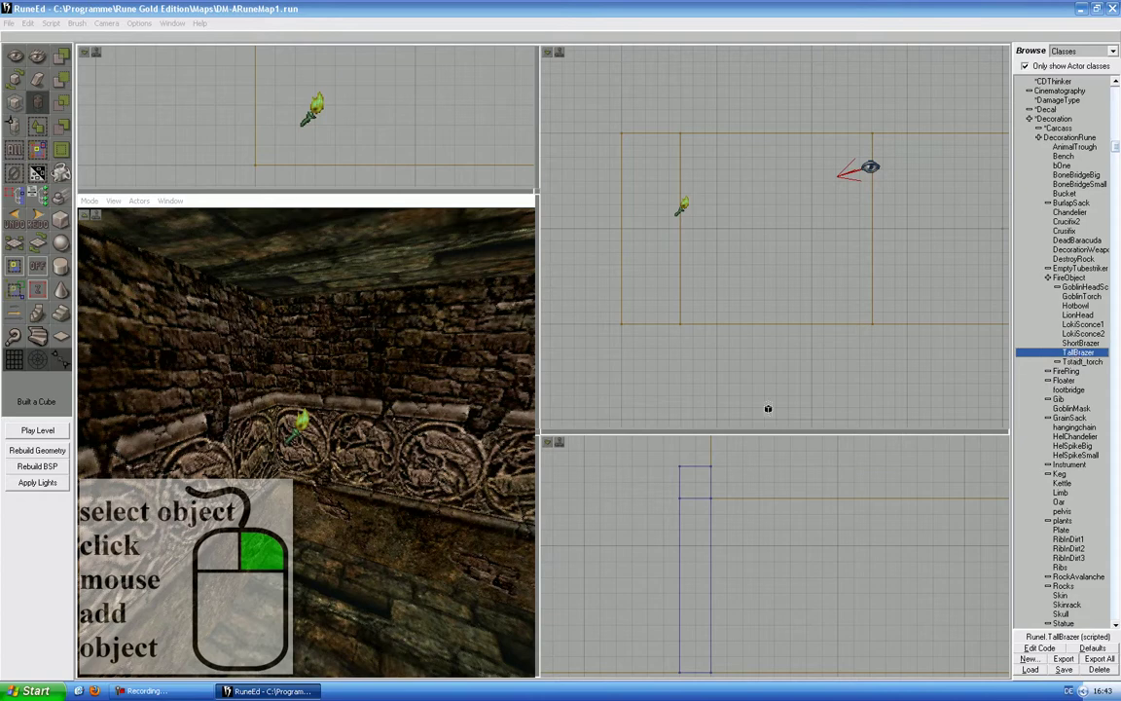
right_click(301, 589)
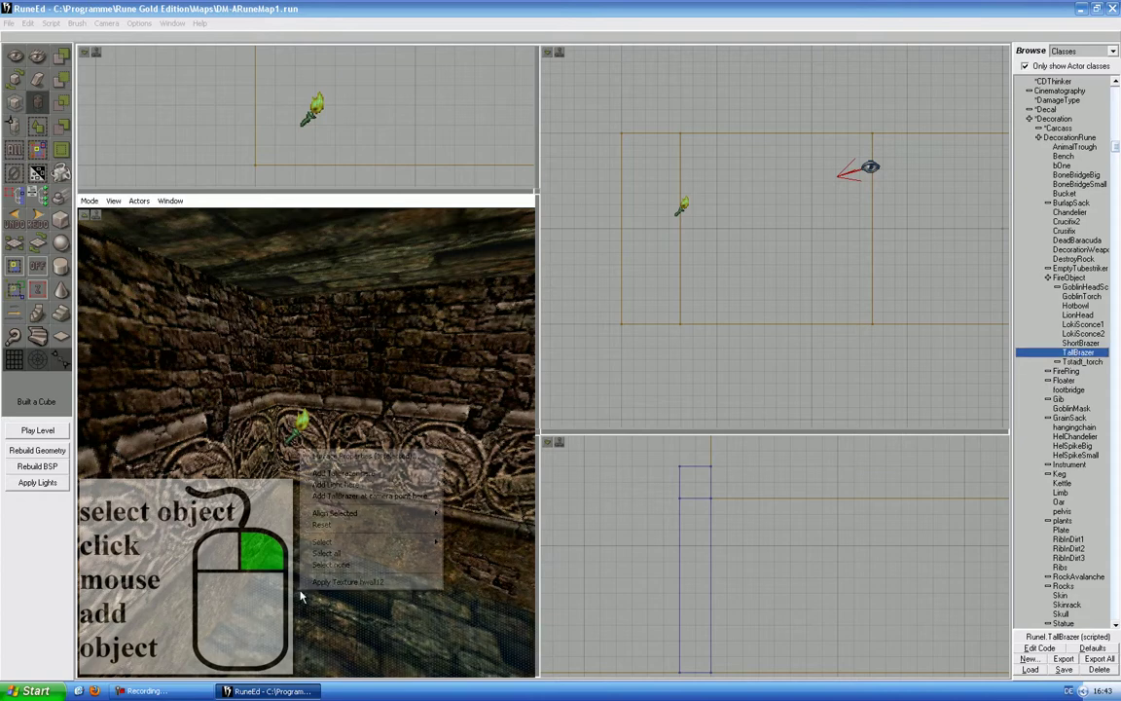
click(341, 474)
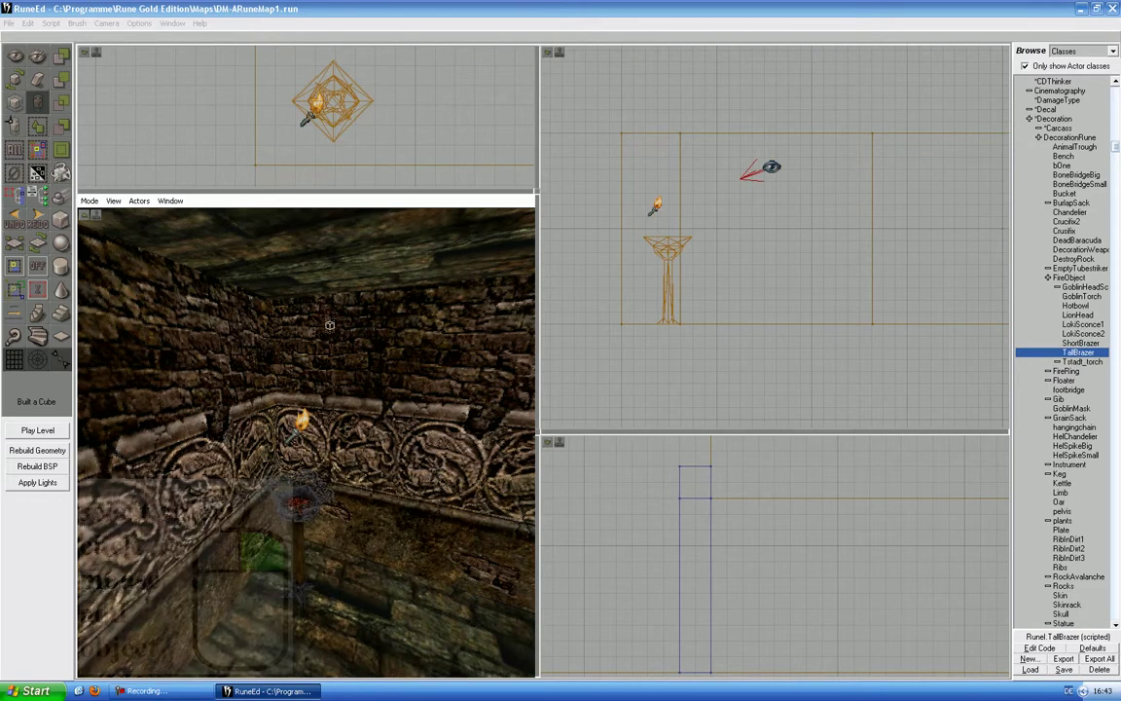
Step: Move the brazier closer to the corner so it stands under the light, and save the level
shift+drag(375, 130, 346, 147)
drag(378, 360, 383, 392)
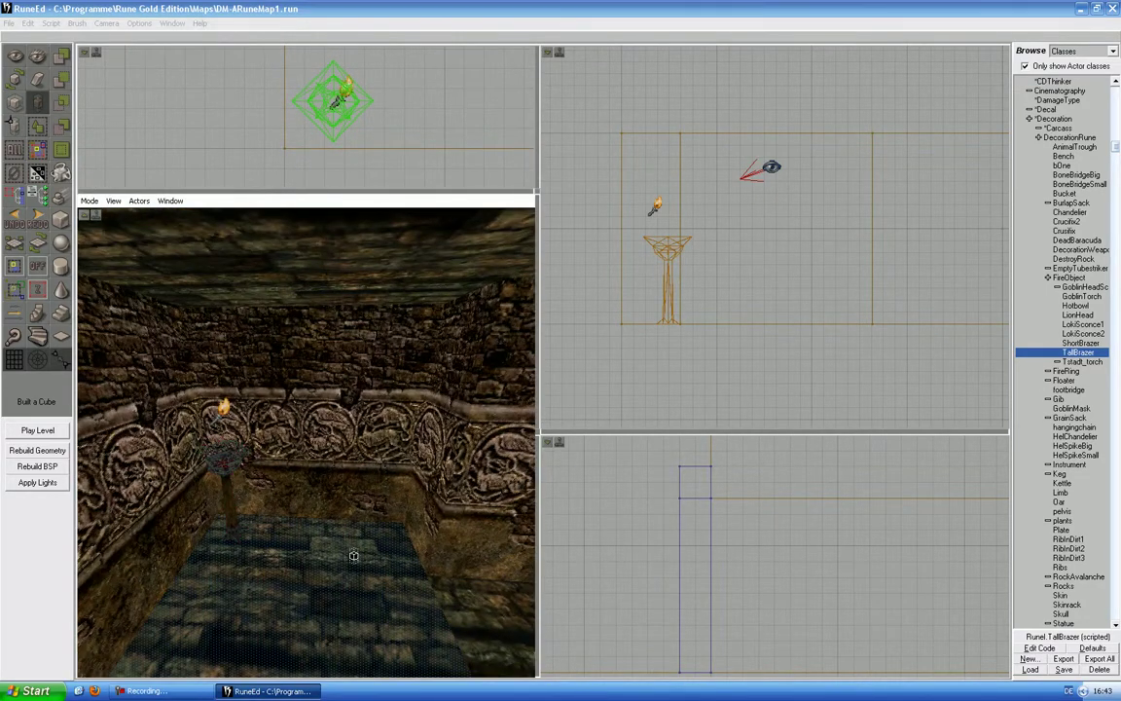
click(7, 24)
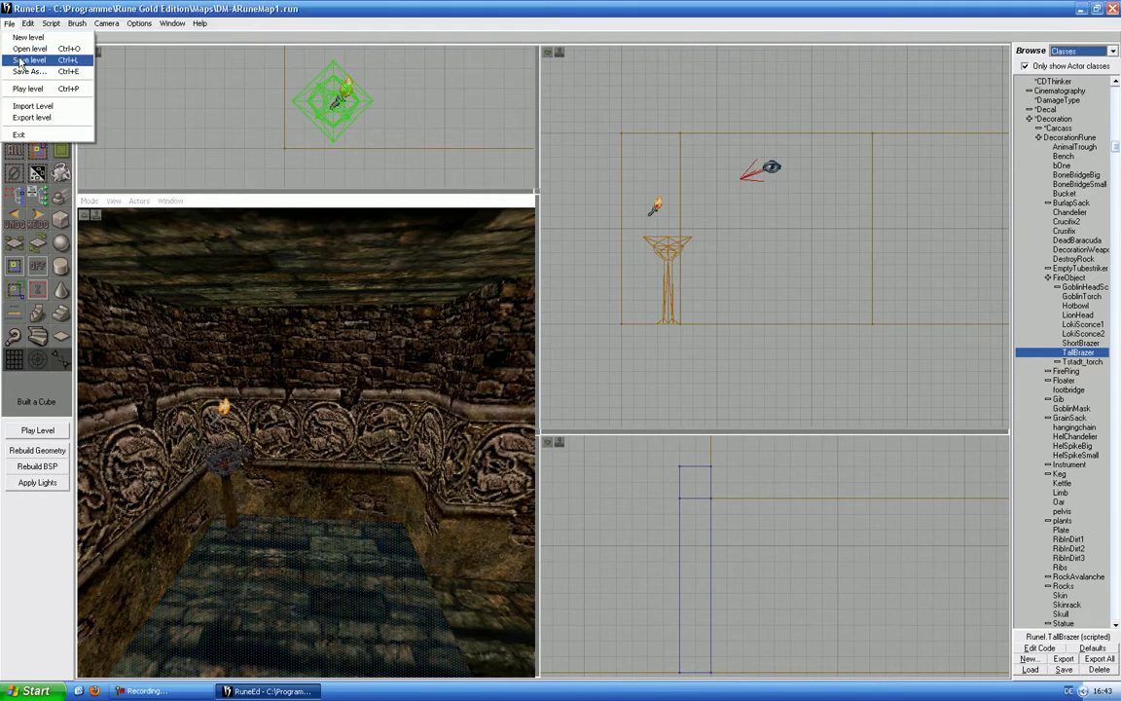
click(20, 58)
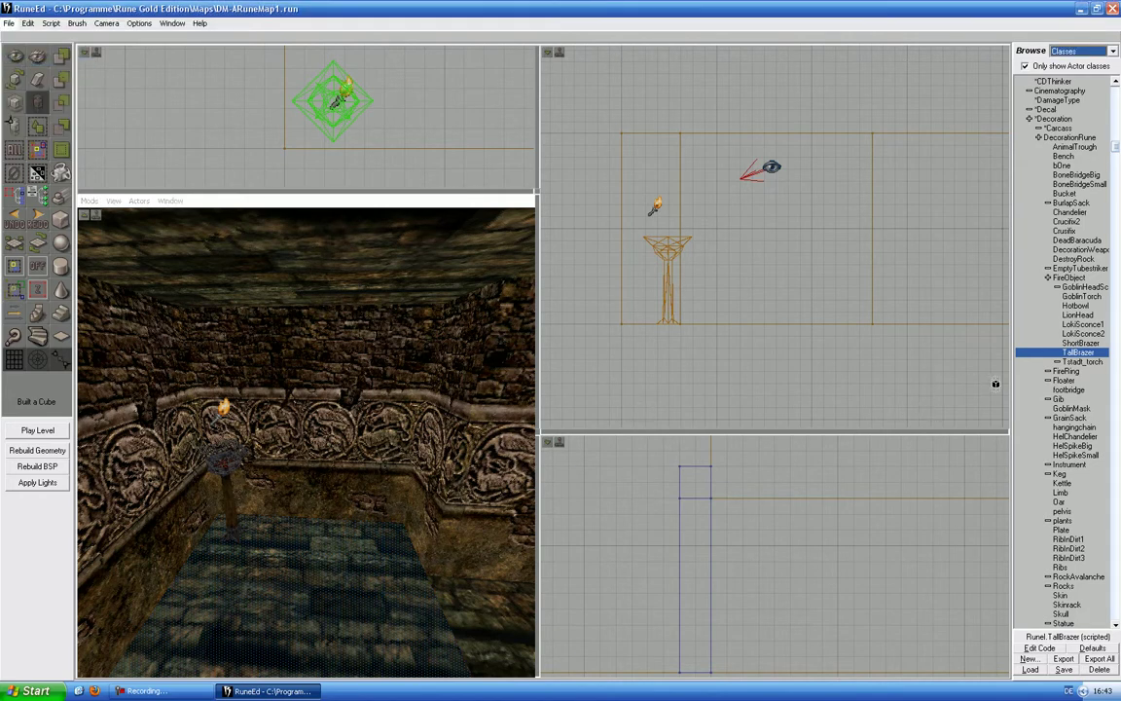
Step: Add a PlayerStart navigation point to the corridor floor near the brazier
click(1038, 138)
click(1030, 147)
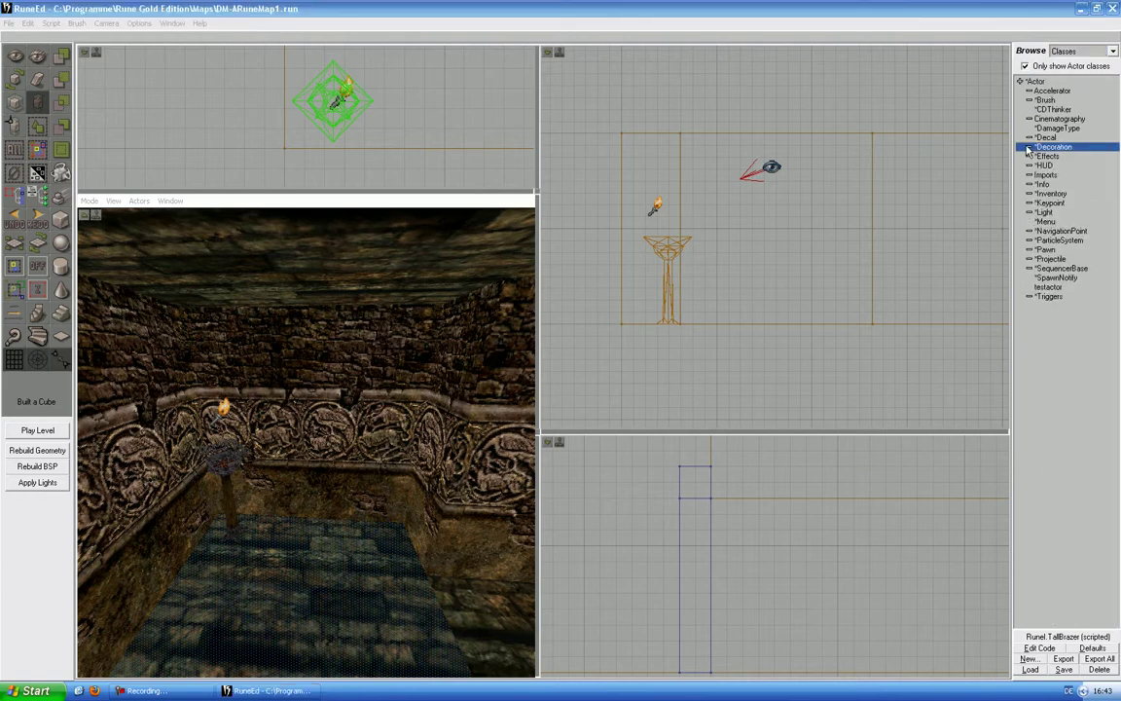
click(1056, 232)
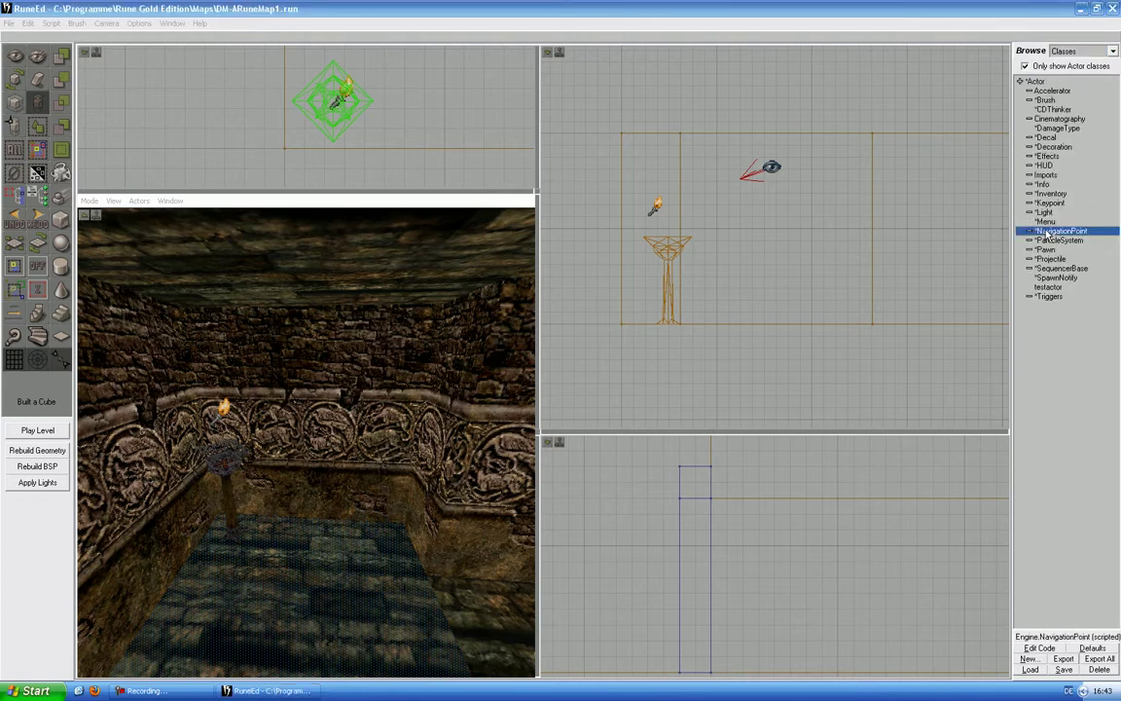
click(1029, 233)
click(1063, 324)
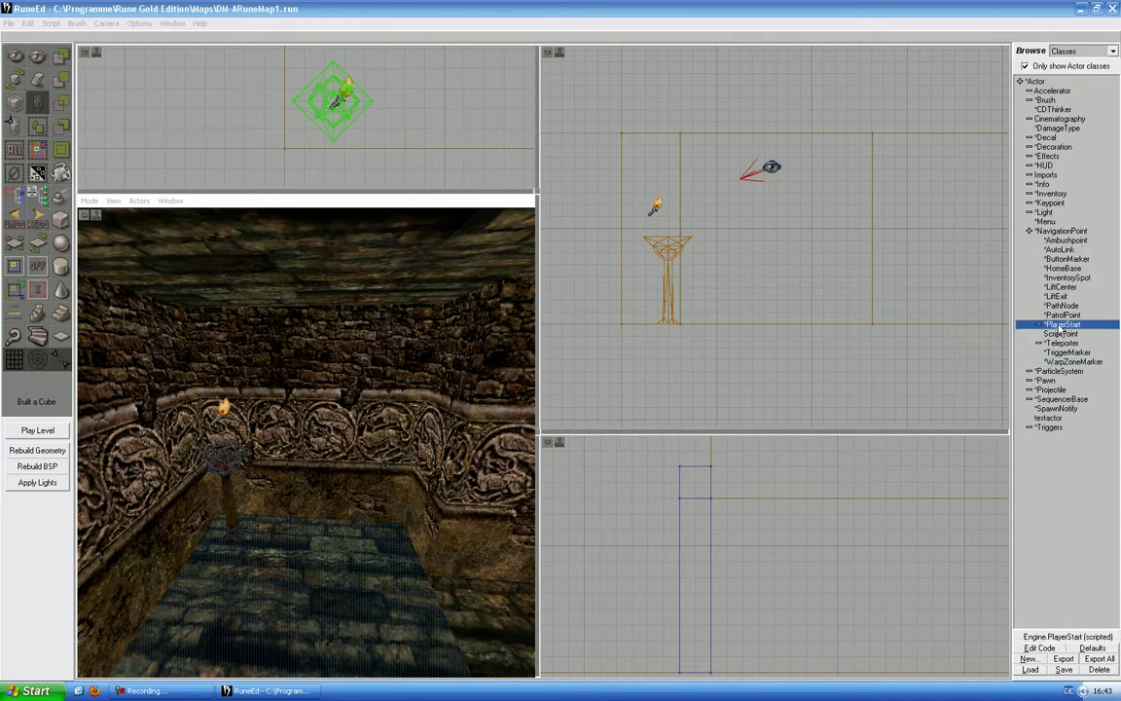
right_click(343, 557)
click(389, 581)
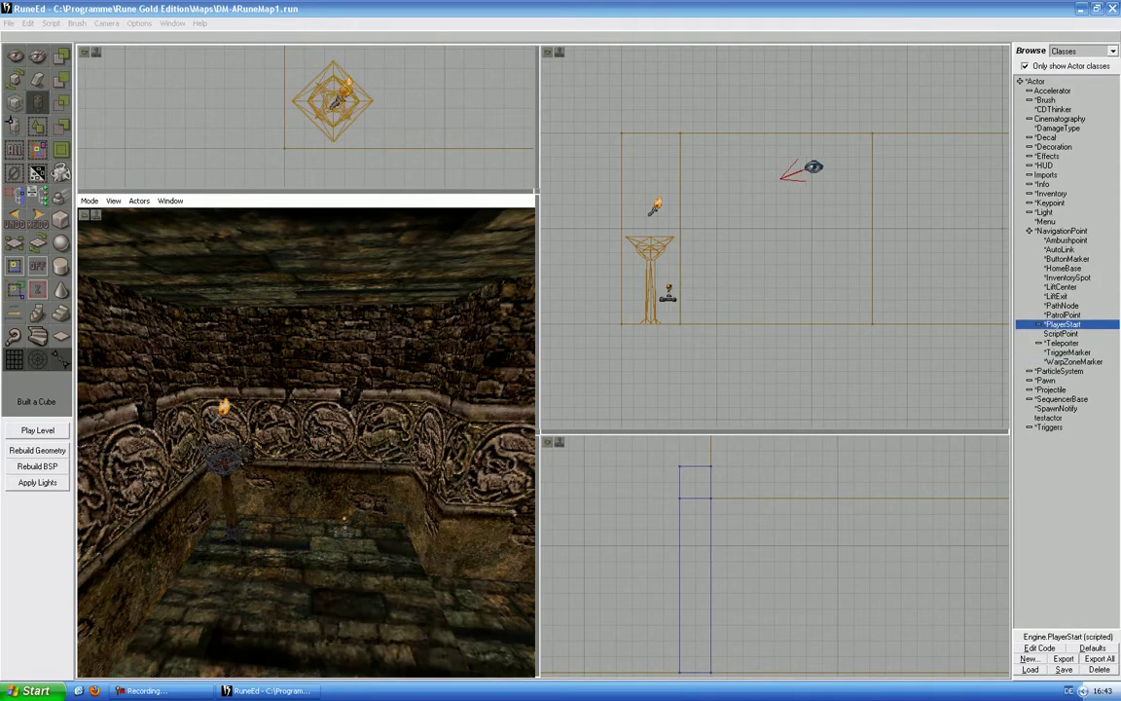
Step: Enlarge the 3D view at the expense of the orthographic views, and save the level
drag(417, 162, 446, 113)
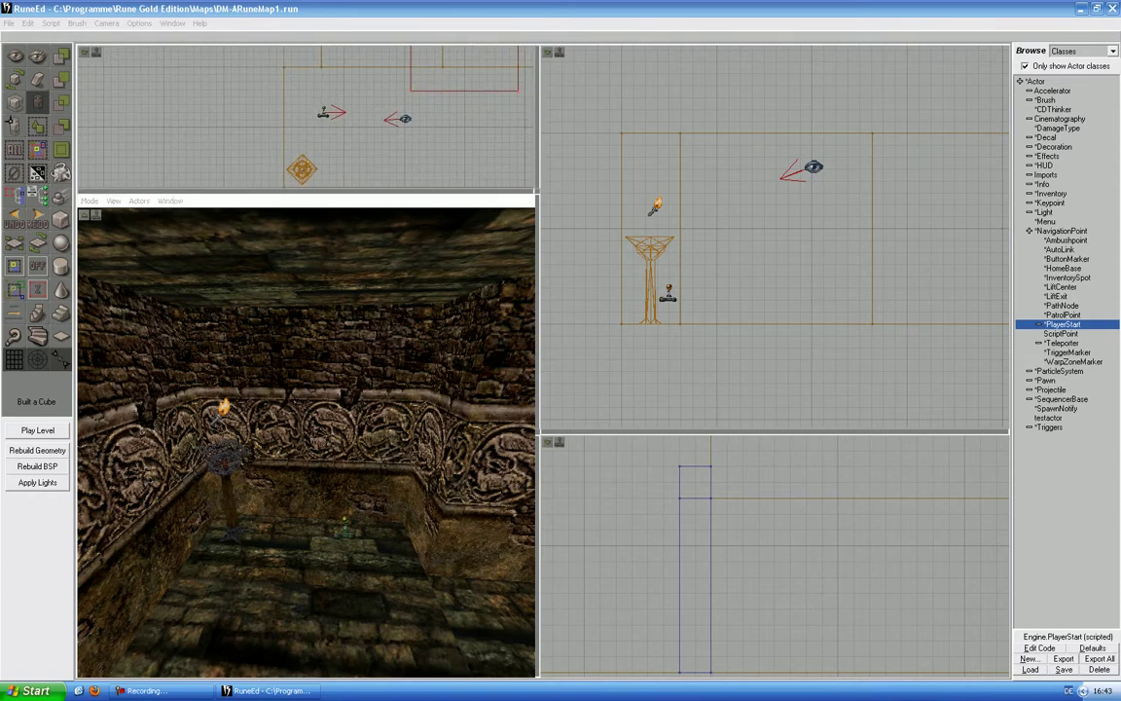
drag(538, 193, 933, 119)
drag(632, 302, 650, 429)
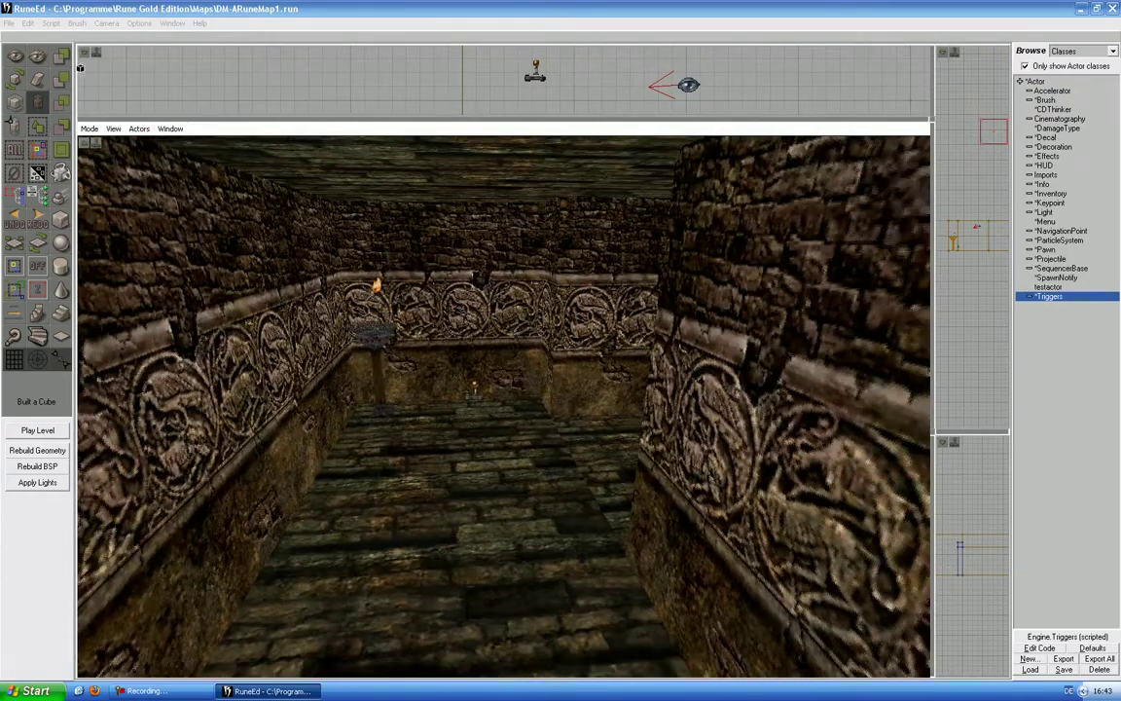
click(8, 22)
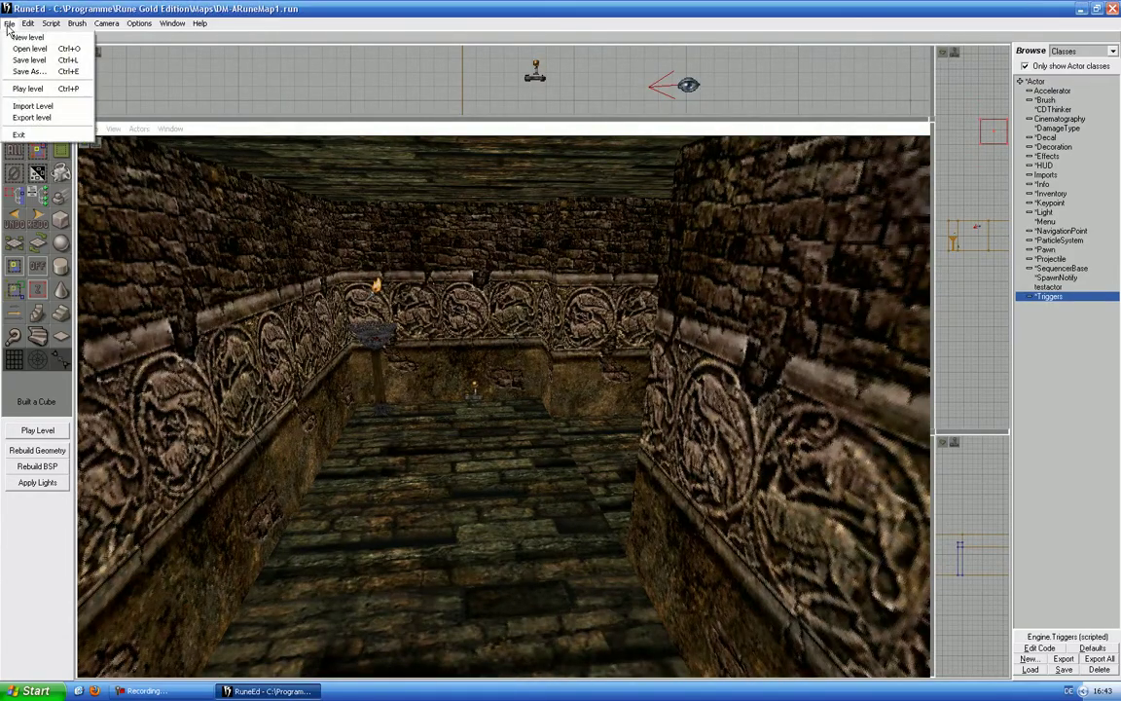
click(22, 61)
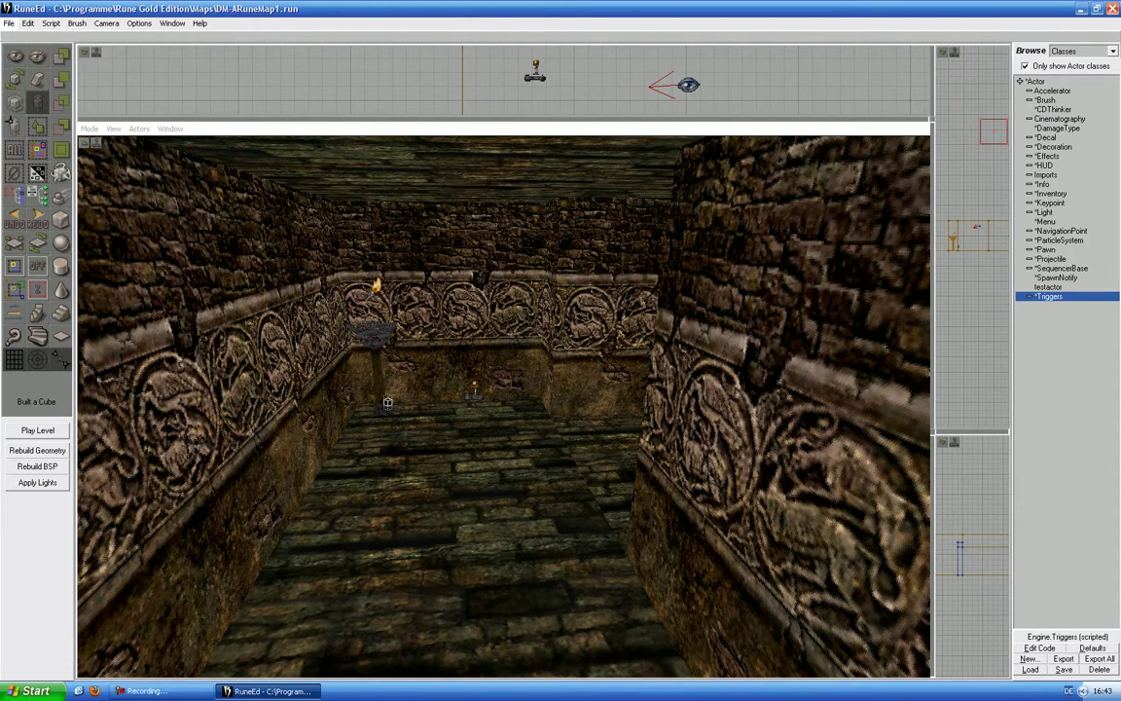
Step: Rebuild the level geometry and inspect the dynamically lit corridor and adjoining room in the 3D view
click(31, 451)
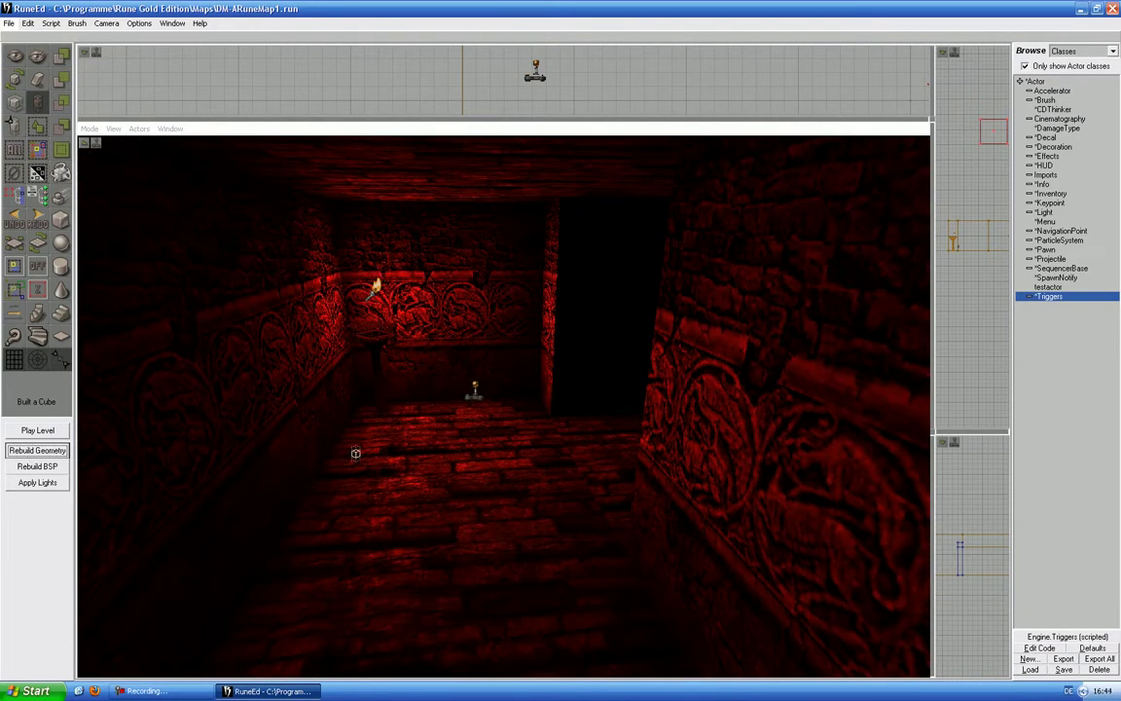
drag(356, 453, 438, 219)
right_drag(504, 389, 652, 405)
drag(453, 467, 487, 440)
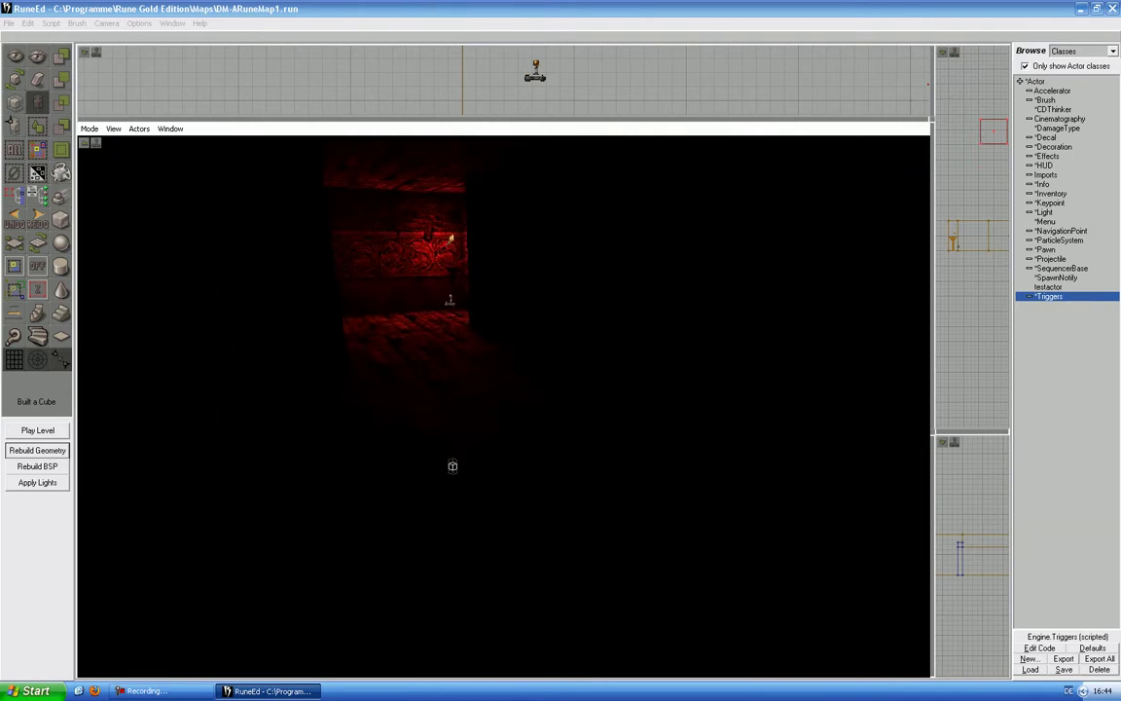
drag(428, 230, 358, 237)
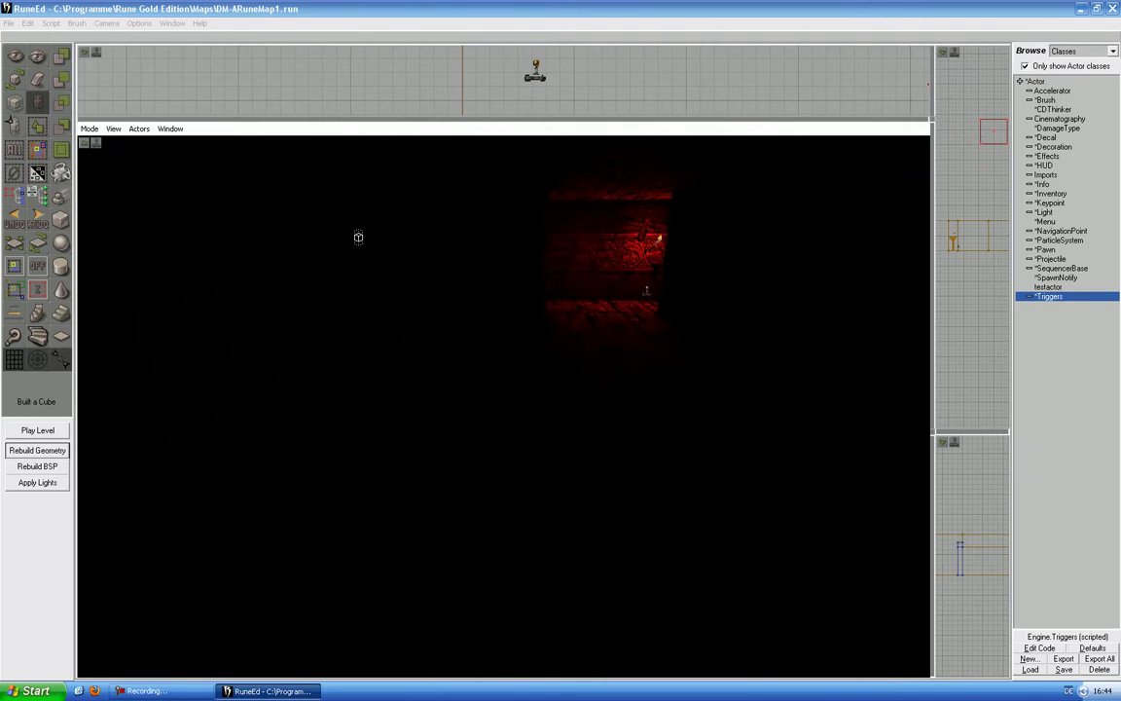
Step: Compare the room in Textures and Dynamic Lighting modes, leave the 3D view on Textures, and save the level
click(89, 128)
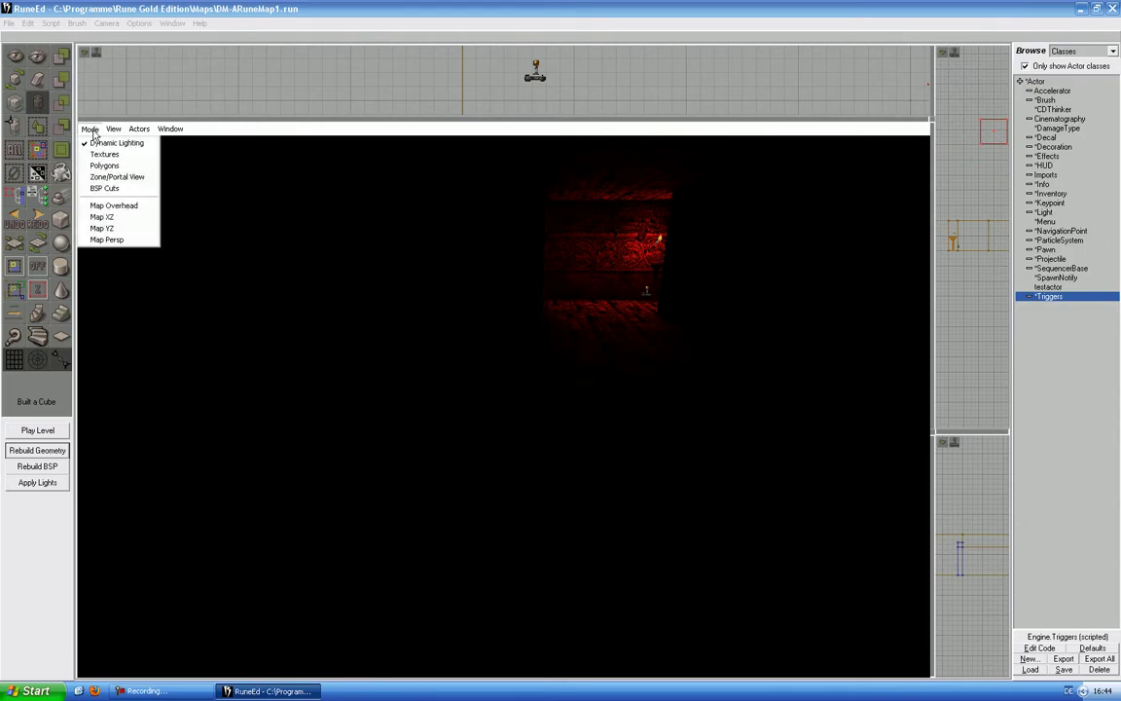
click(109, 159)
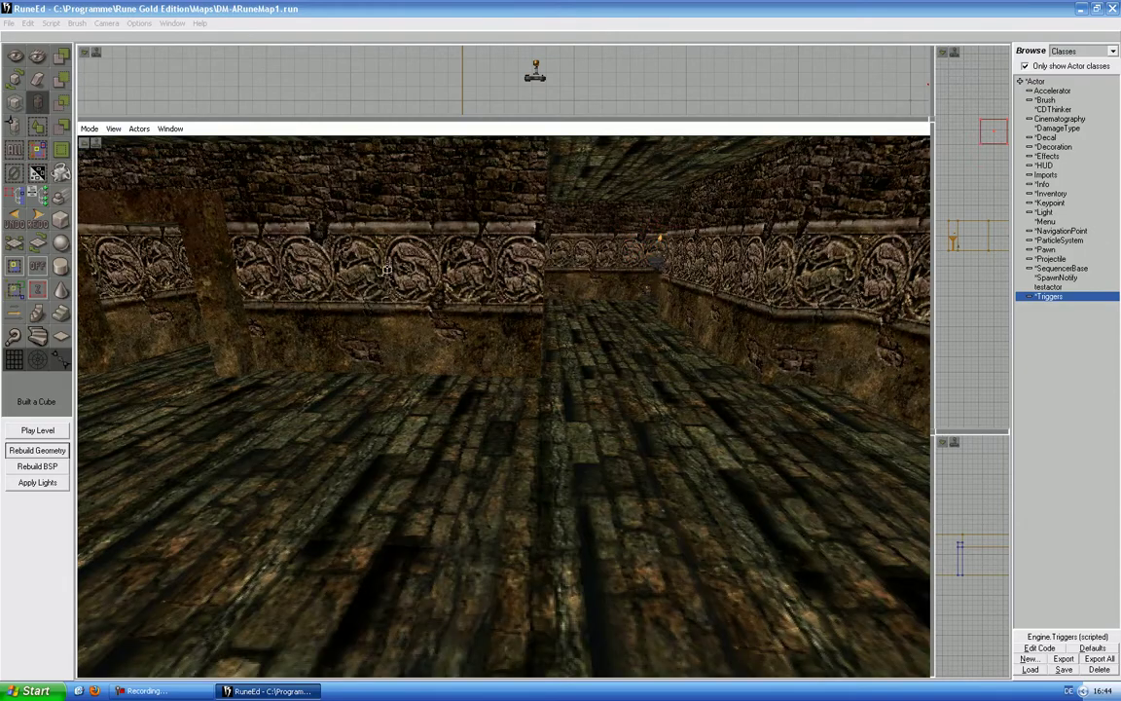
drag(382, 261, 433, 261)
click(89, 130)
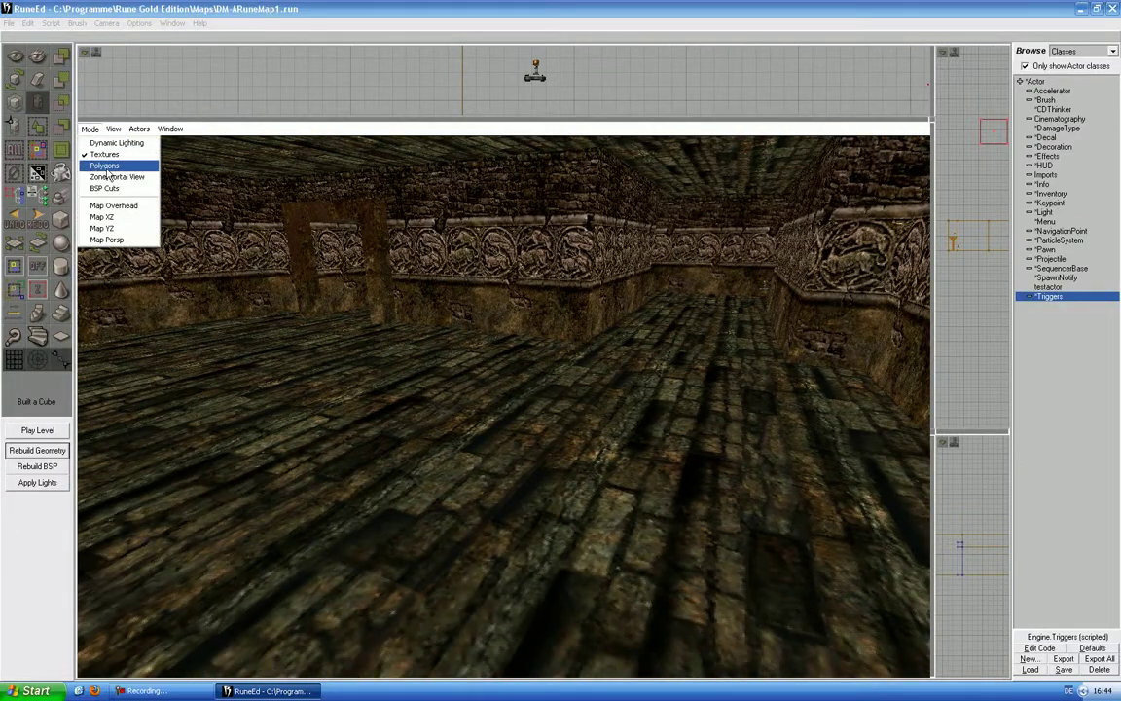
click(115, 144)
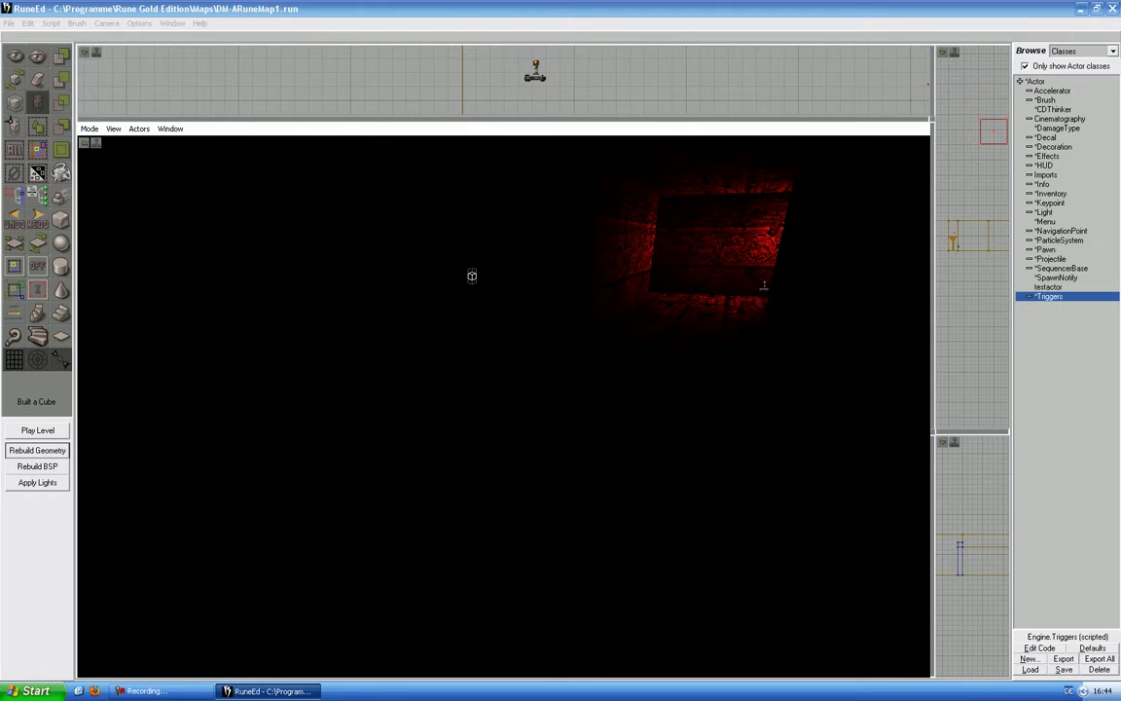
click(89, 129)
click(101, 155)
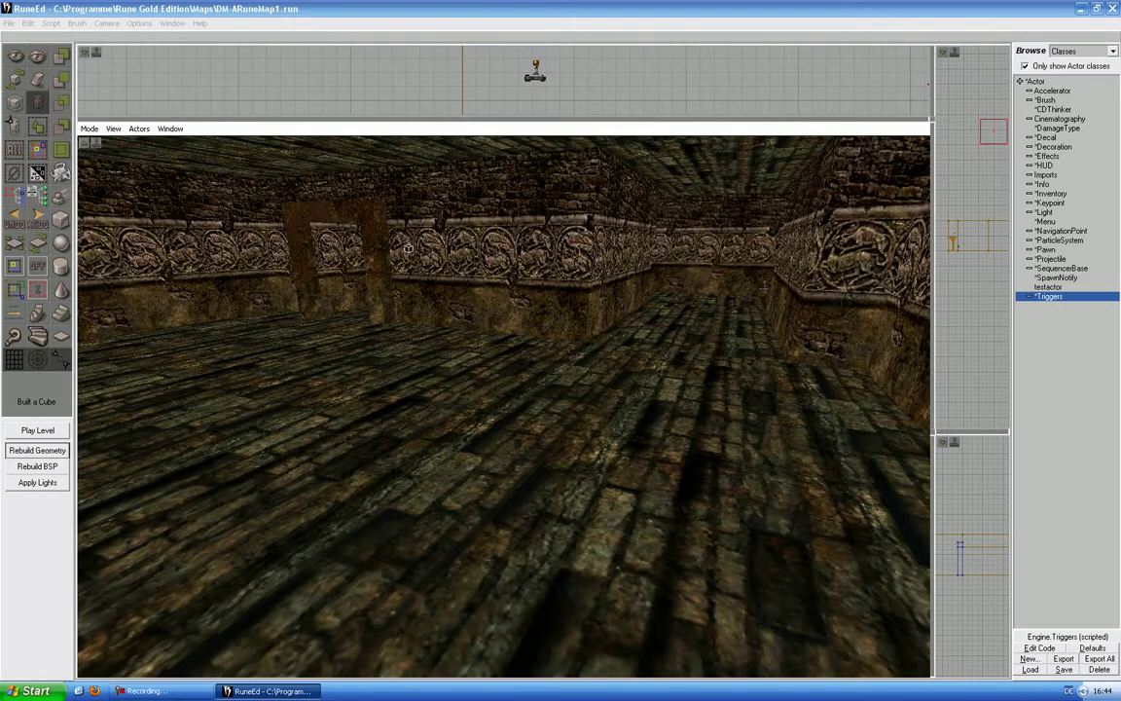
click(9, 23)
click(28, 60)
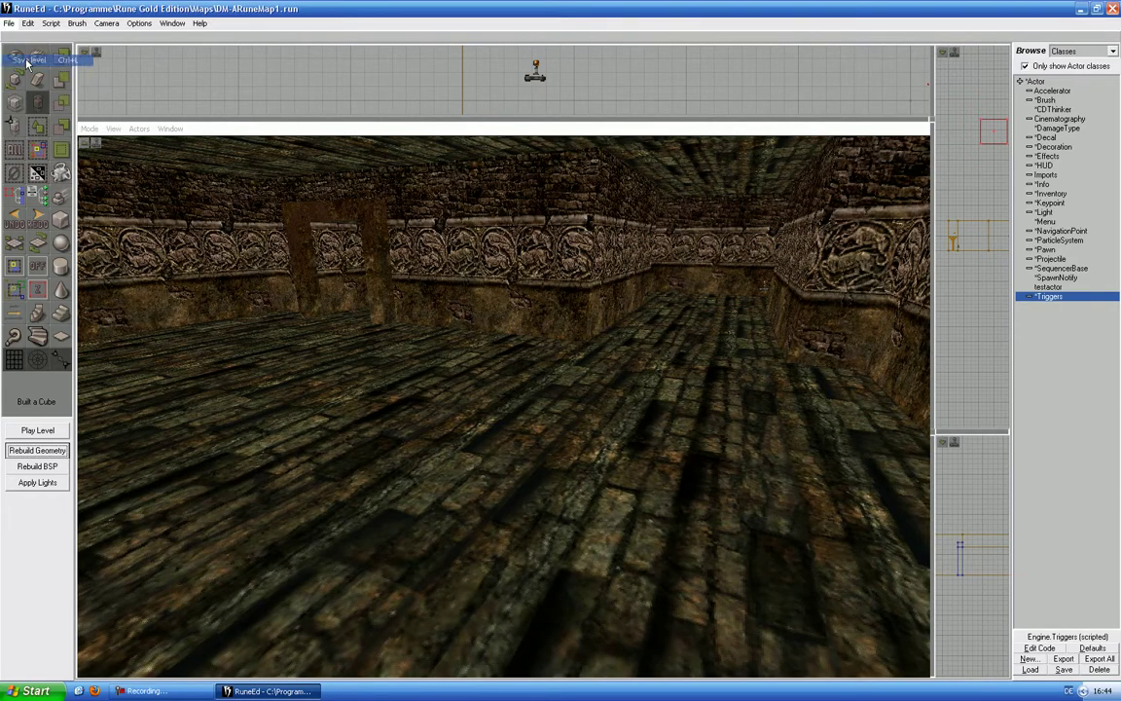
Step: Enlarge the overhead view and duplicate the corner light together with its brazier
drag(482, 119, 471, 459)
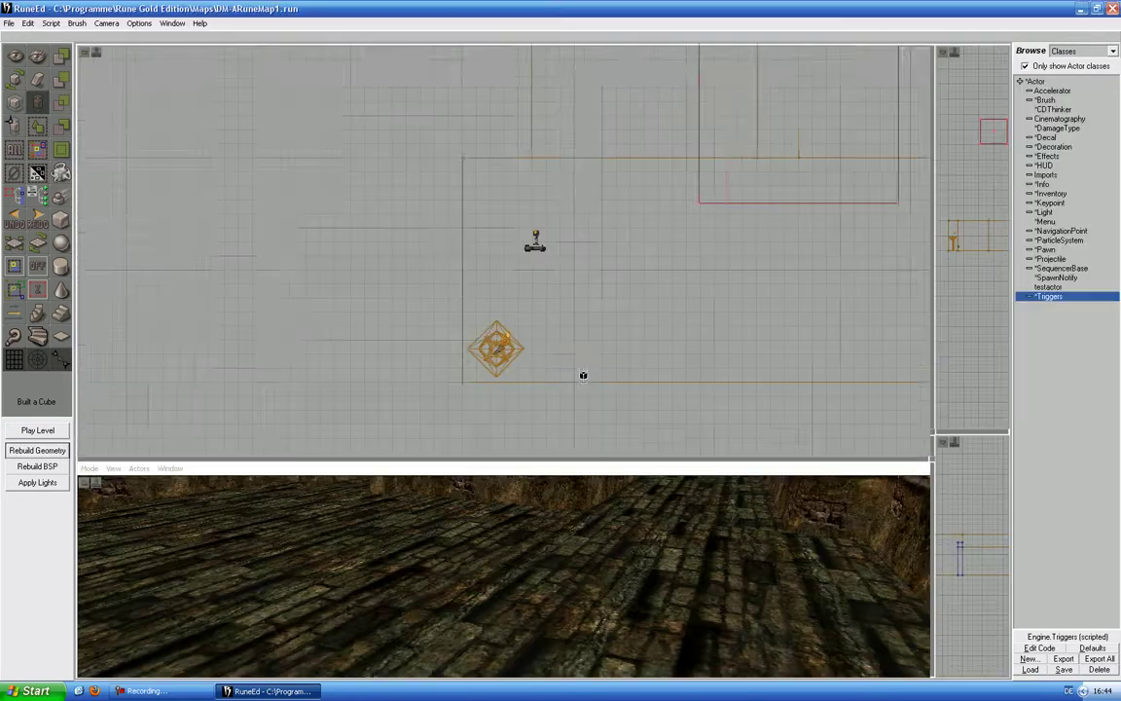
drag(583, 375, 513, 286)
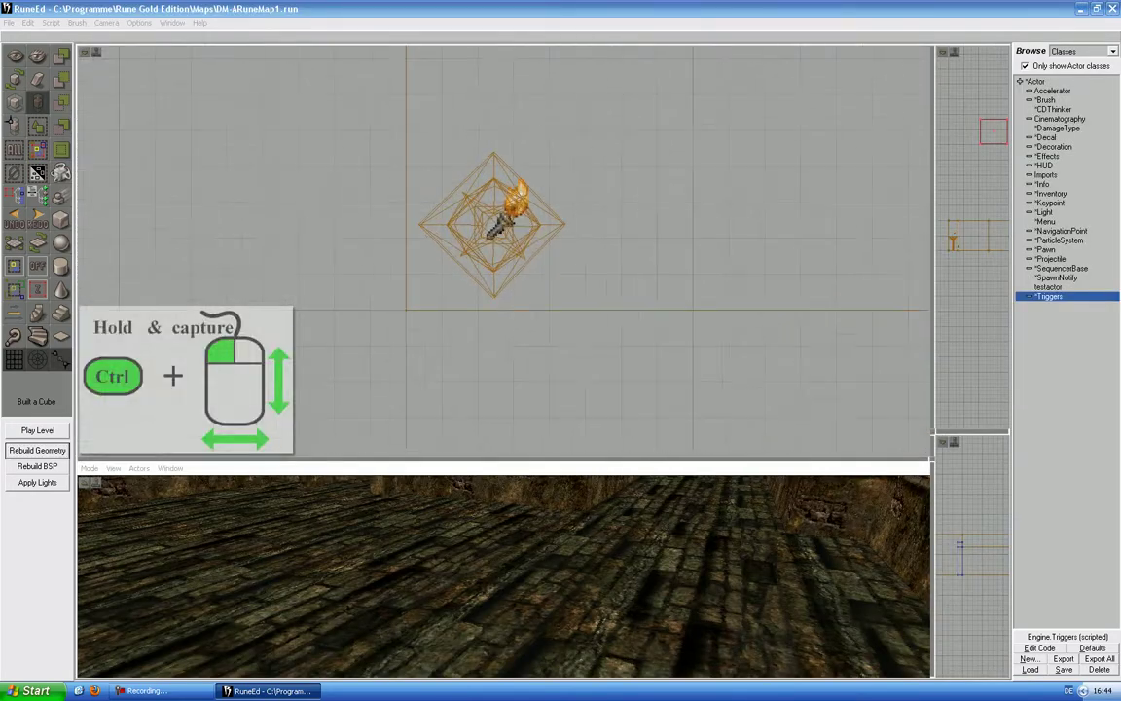
click(520, 197)
key(ctrl+c)
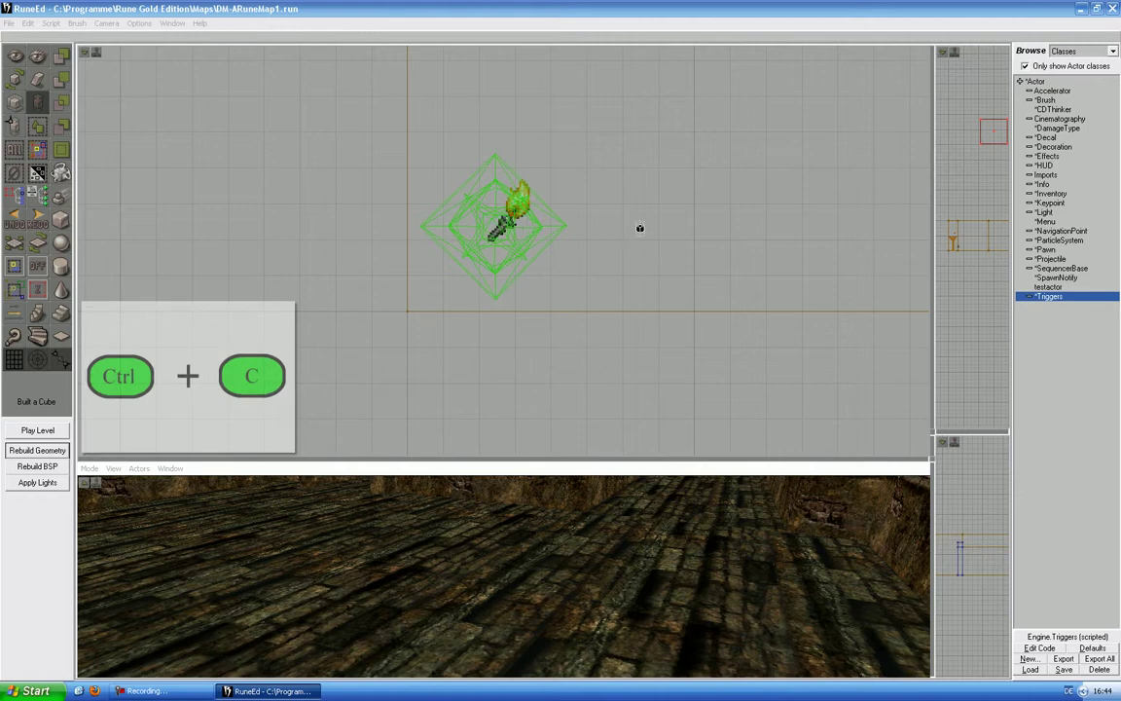
key(ctrl+v)
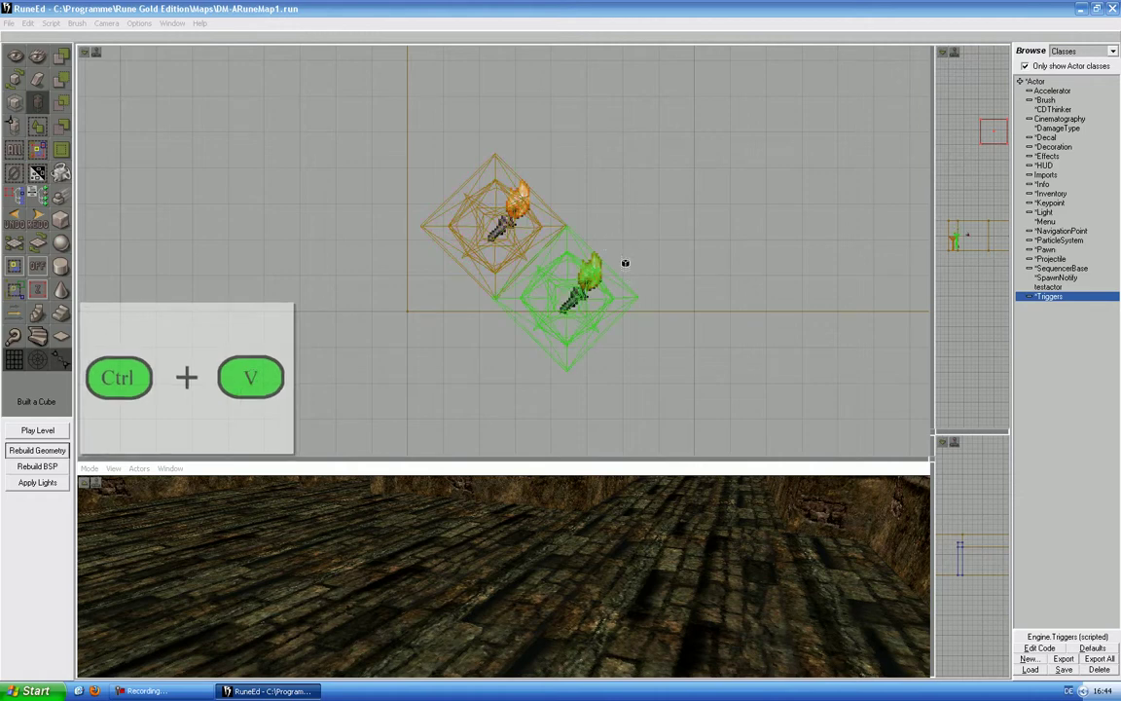
Step: Move the copied light and brazier into the corner of the other room, beside the door frame
ctrl+shift+drag(626, 263, 628, 276)
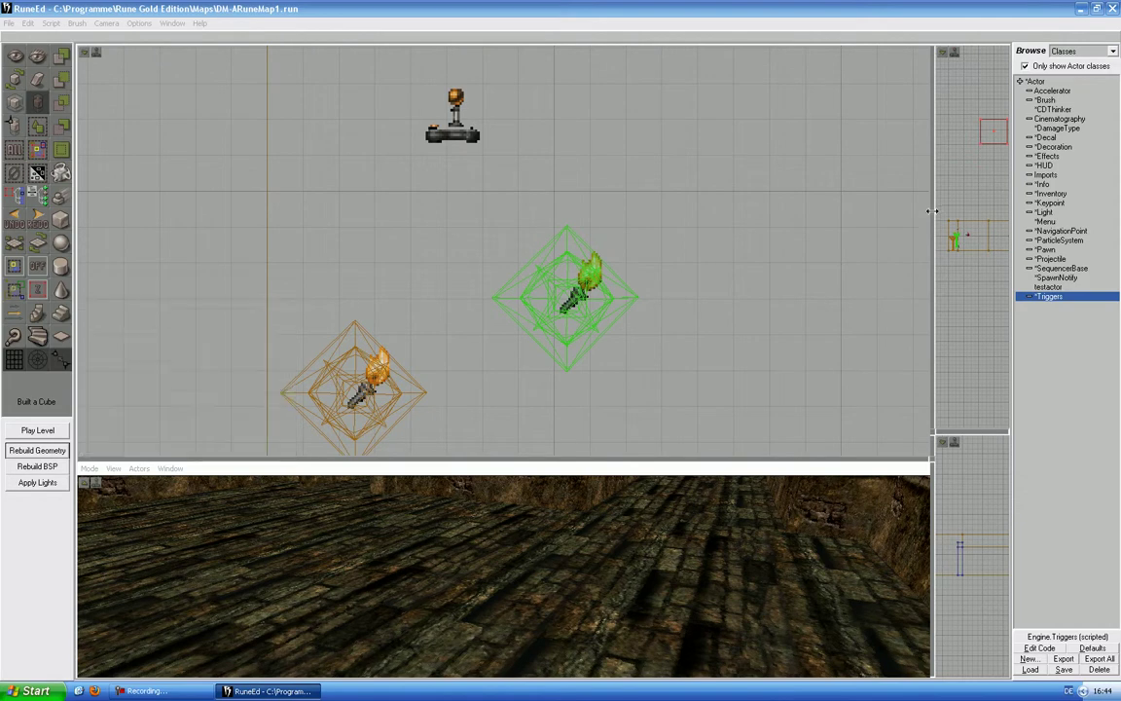
drag(931, 207, 588, 225)
drag(828, 224, 736, 297)
ctrl+shift+drag(736, 297, 601, 344)
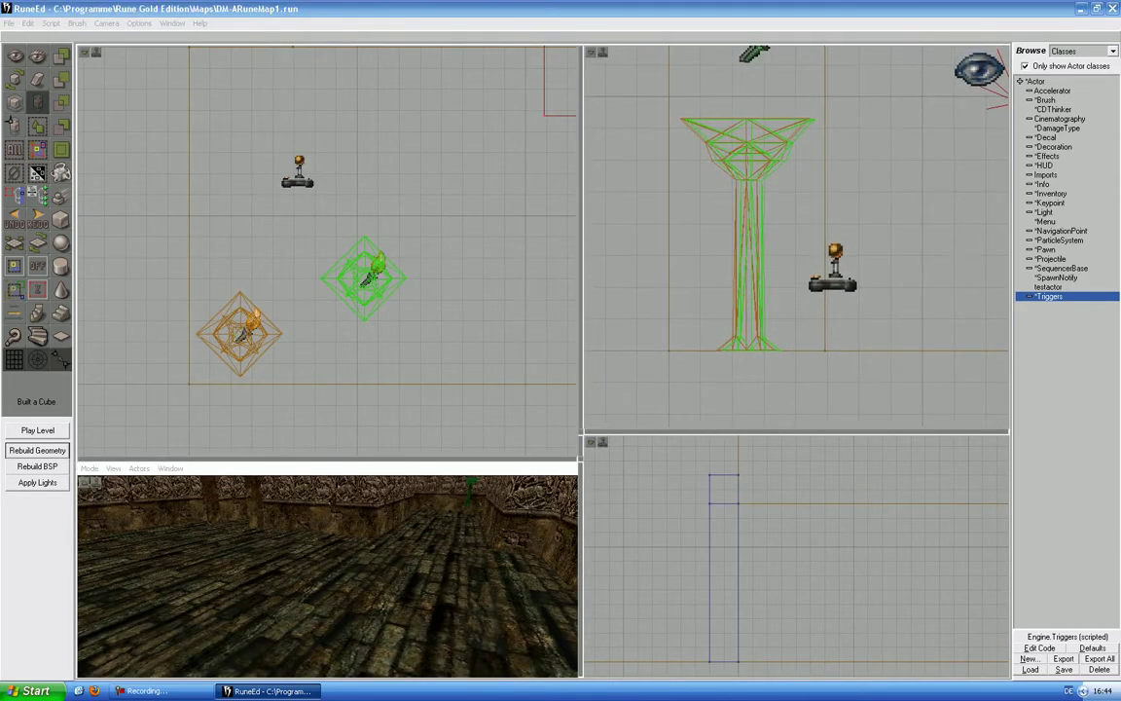
right_drag(461, 246, 461, 292)
ctrl+shift+drag(460, 292, 733, 56)
ctrl+shift+drag(302, 254, 322, 269)
right_drag(322, 269, 323, 243)
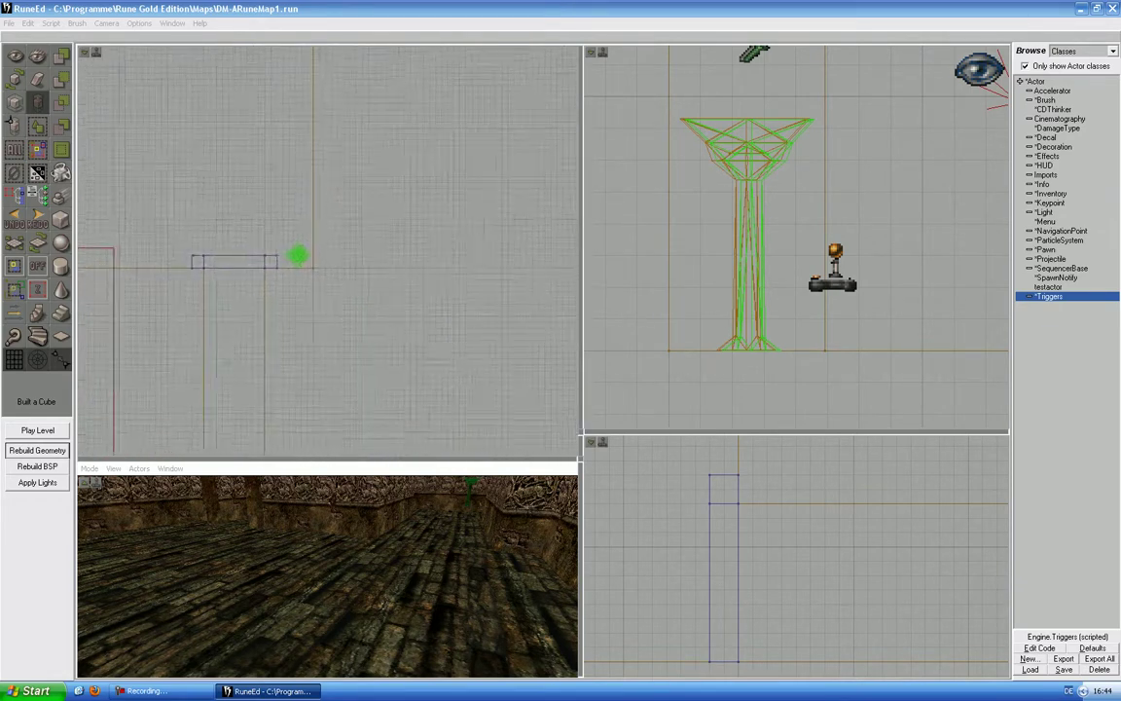
drag(323, 243, 204, 249)
right_drag(205, 249, 205, 175)
drag(459, 247, 326, 232)
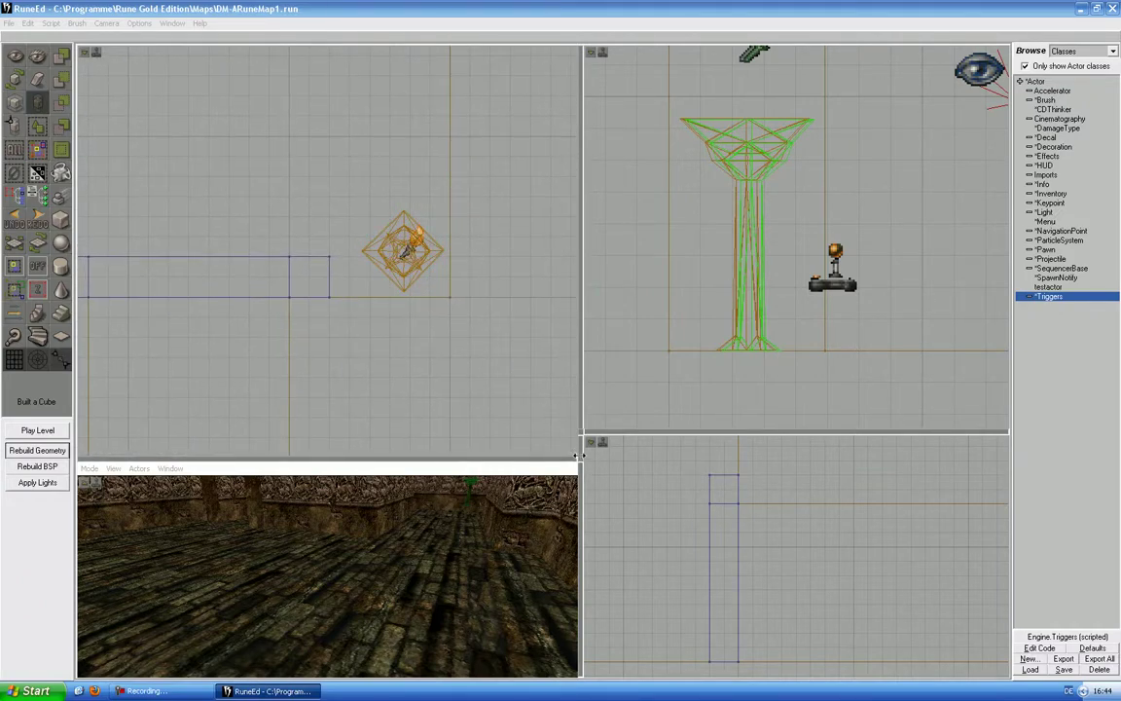
Step: Enlarge the 3D view again and check the copied light and brazier beside the door frame
drag(577, 454, 849, 178)
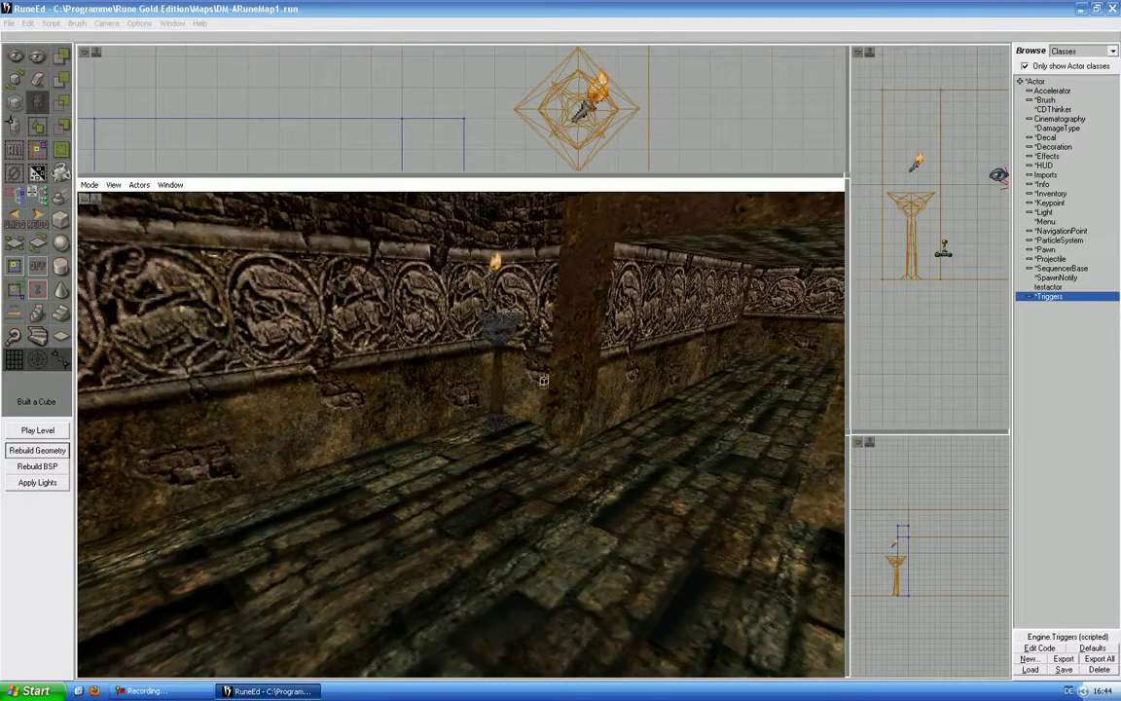
drag(533, 473, 532, 471)
click(532, 472)
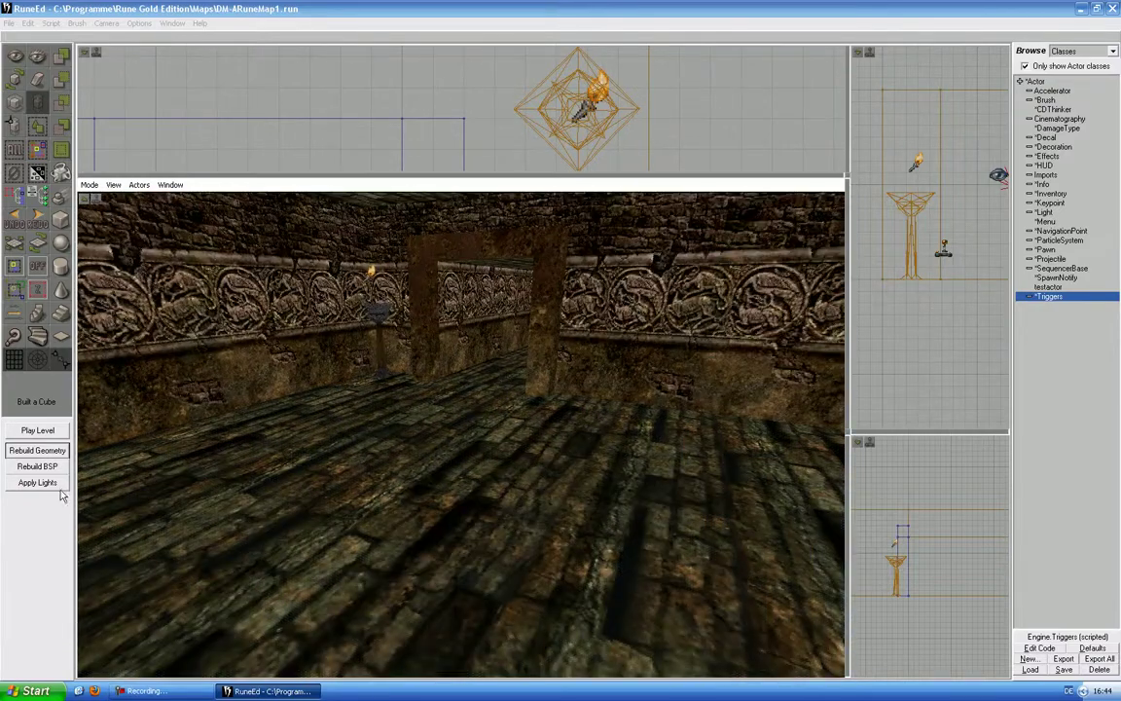
Step: Rebuild the geometry with the 3D view set to Dynamic Lighting, and save the level
click(24, 452)
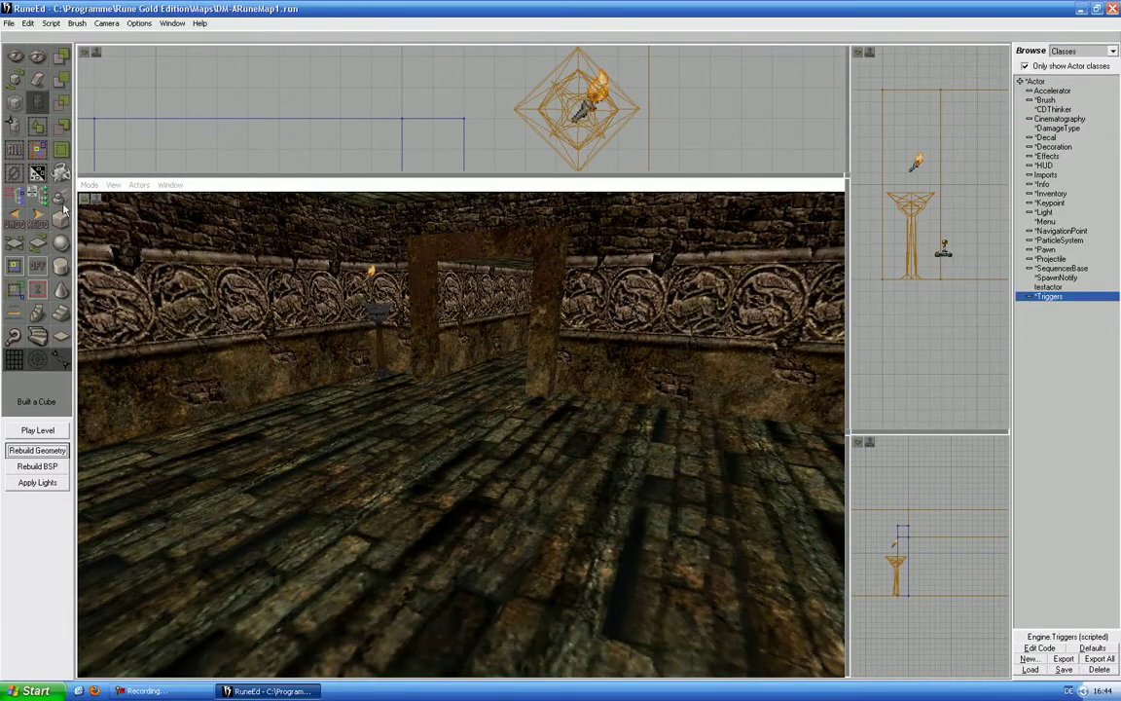
click(89, 187)
click(95, 197)
drag(371, 343, 408, 375)
mouse_move(396, 347)
right_down()
mouse_move(420, 351)
mouse_move(395, 348)
right_up()
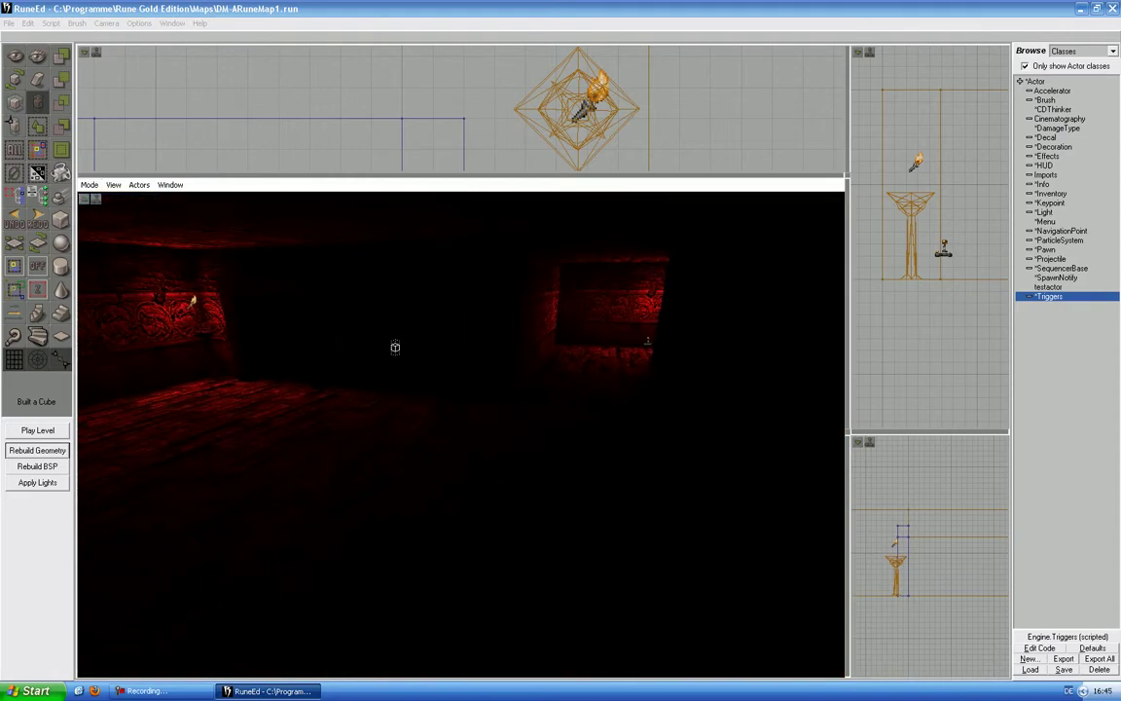
click(9, 23)
click(26, 59)
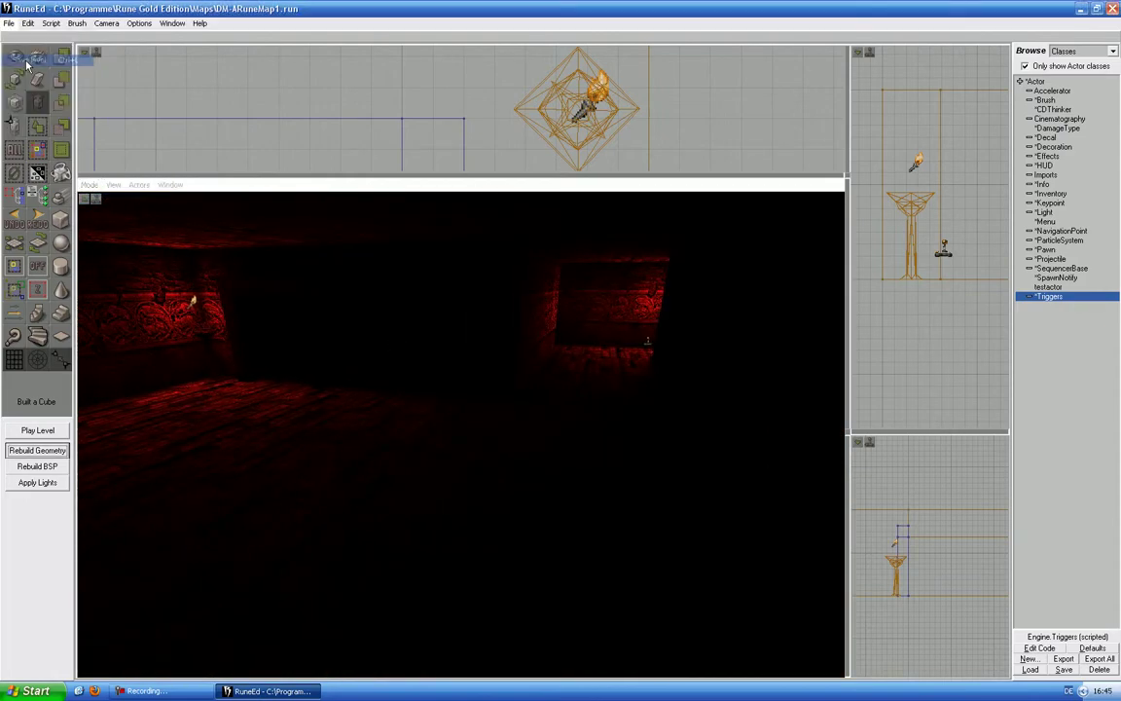
Step: Play the level and walk through the corridors and rooms to check the lights and braziers in the game
click(49, 436)
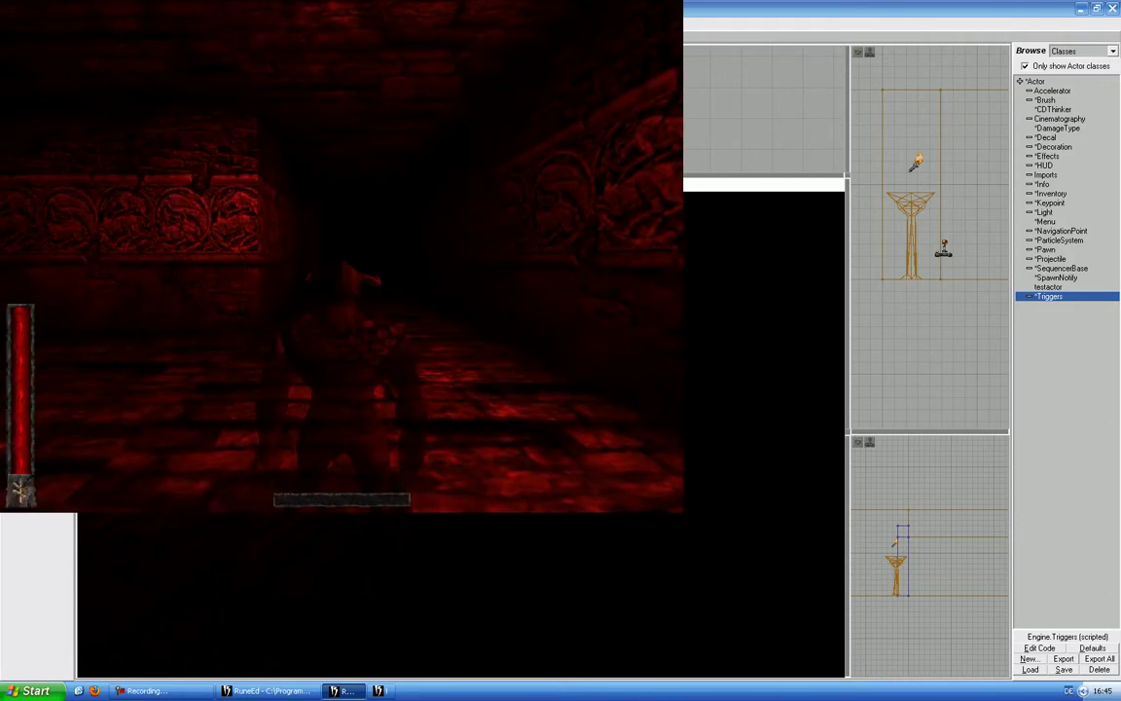
key(w)
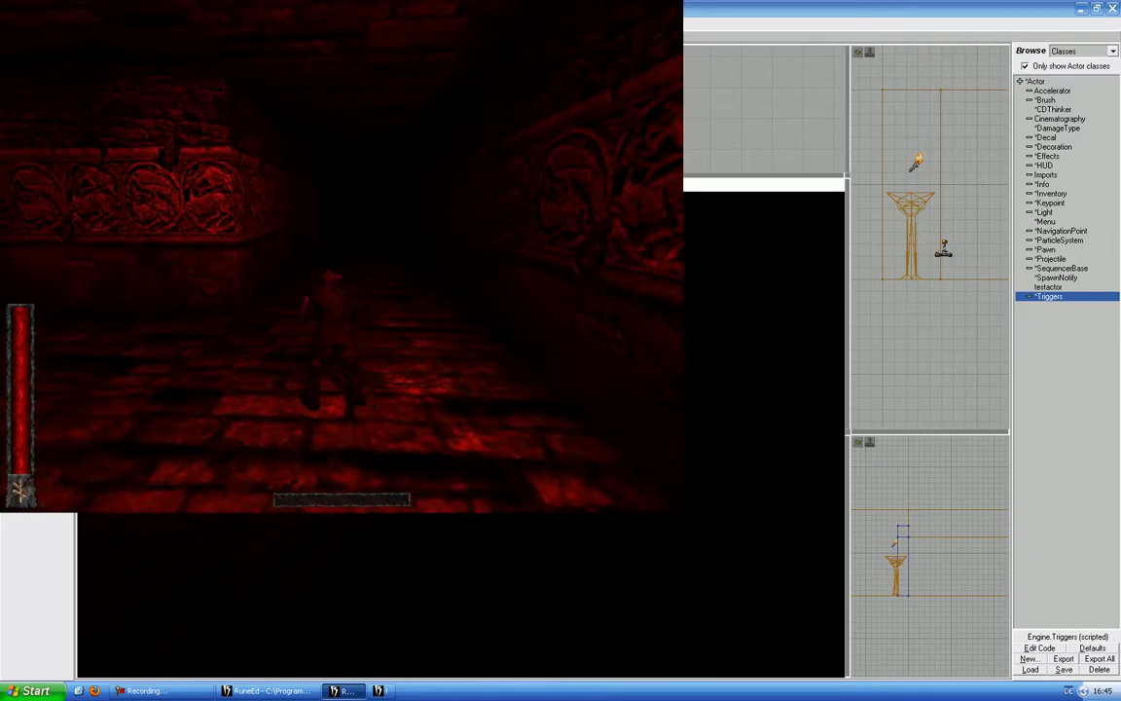
key(w)
key(w)
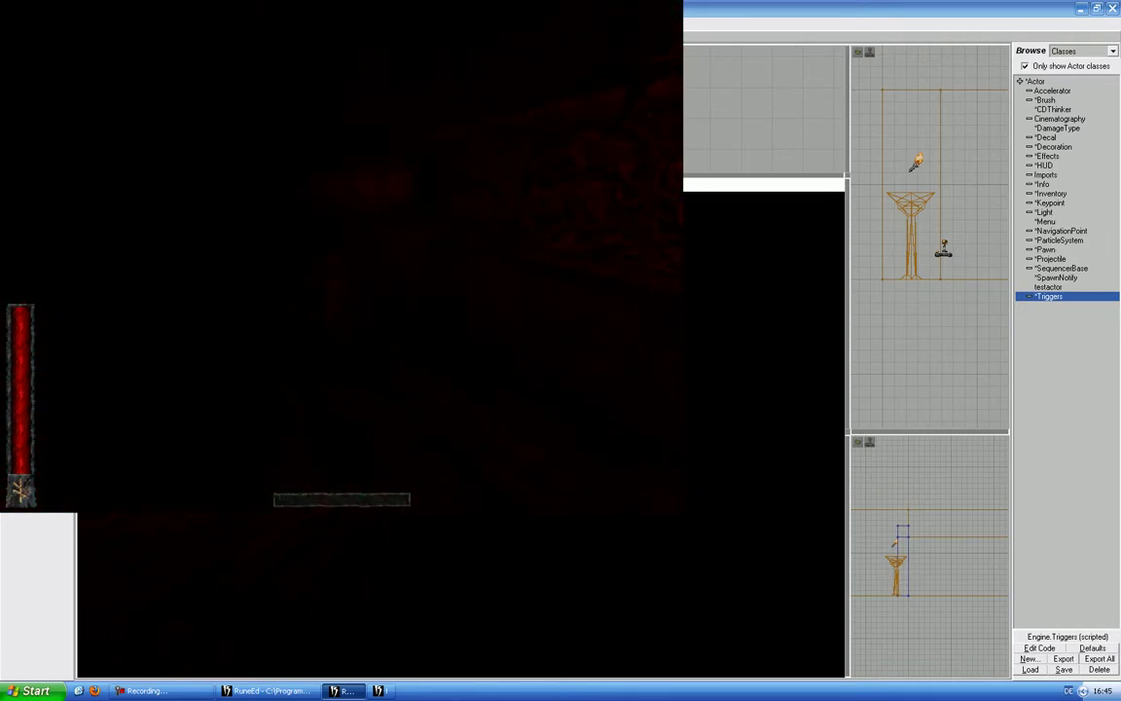
key(w)
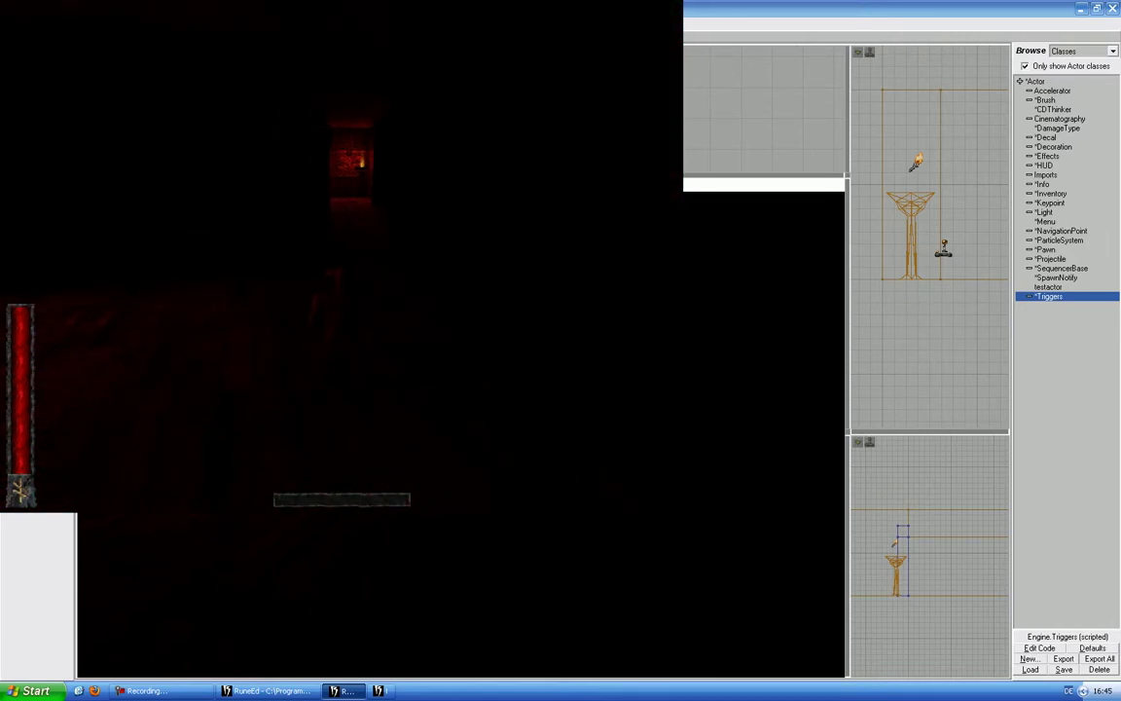
key(w)
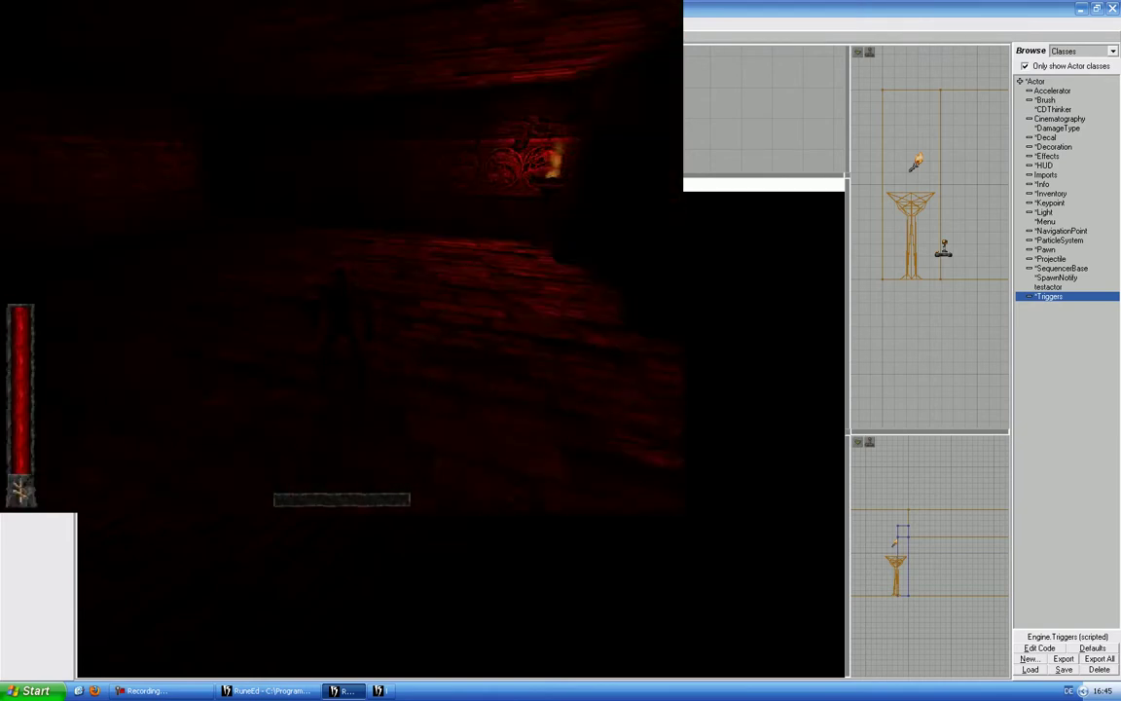
key(w)
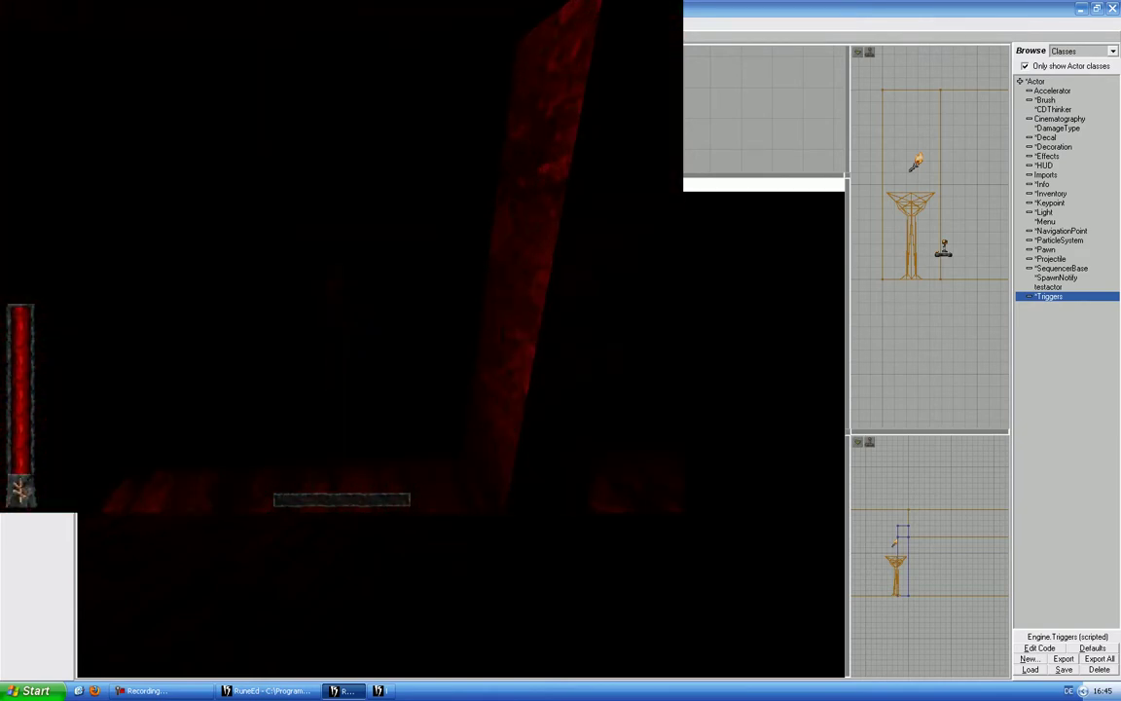
key(w)
key(w)
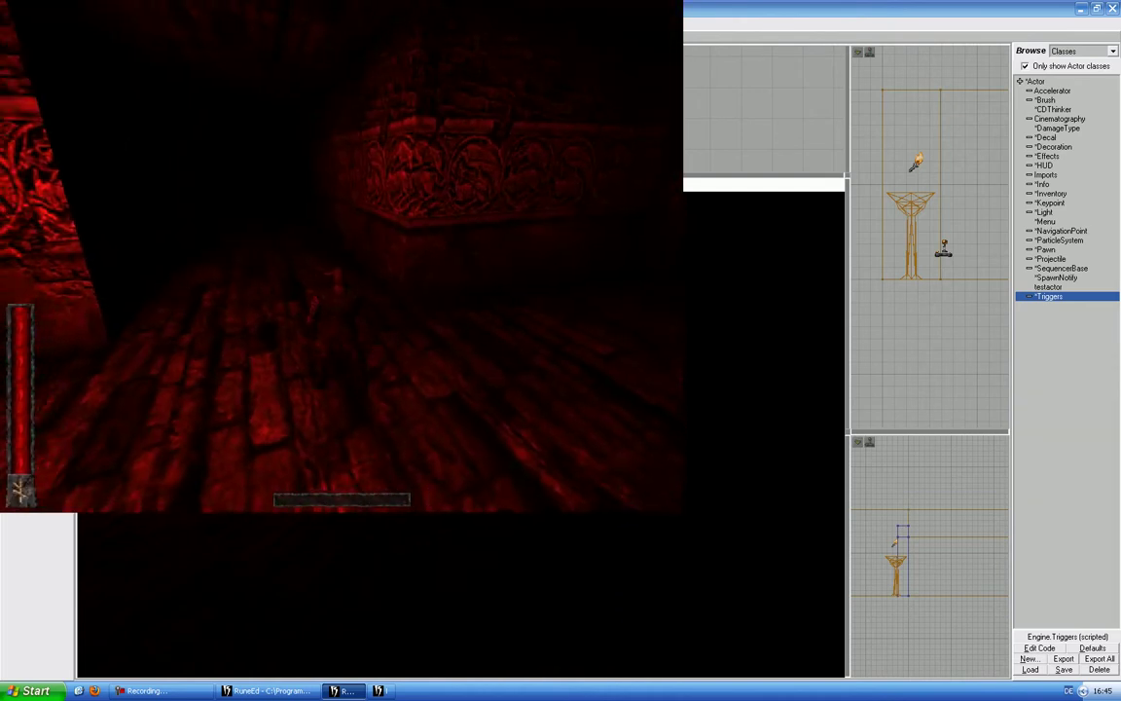
Step: Exit the running game and close the level editor
key(Escape)
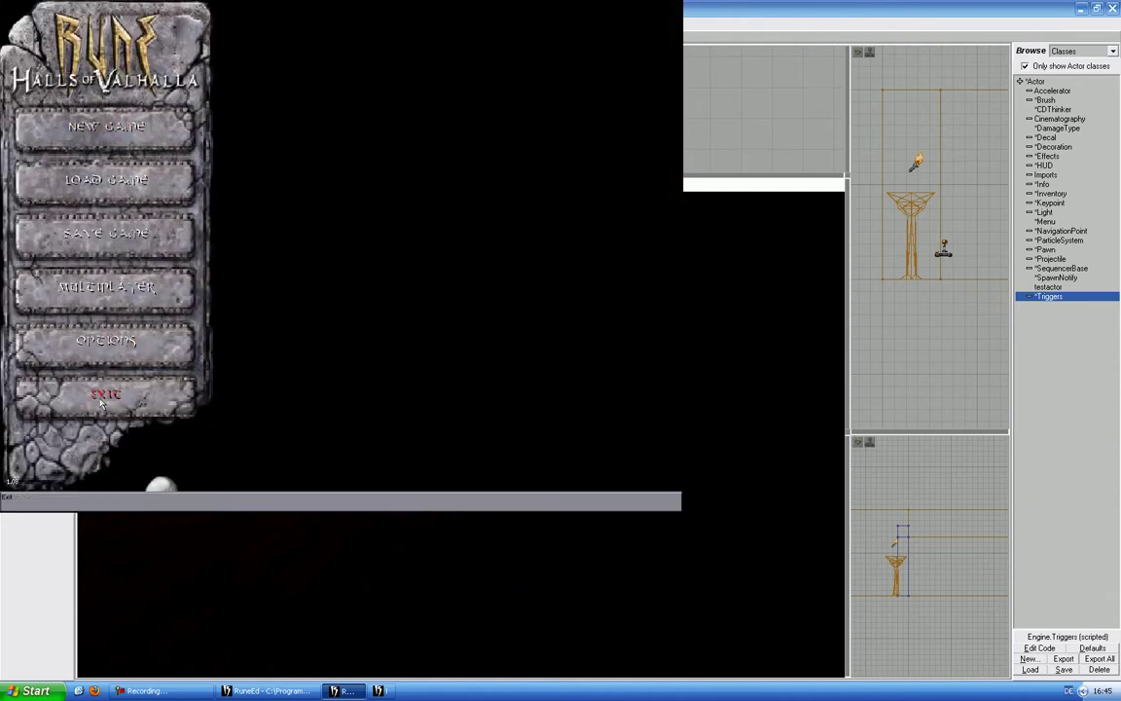
click(101, 399)
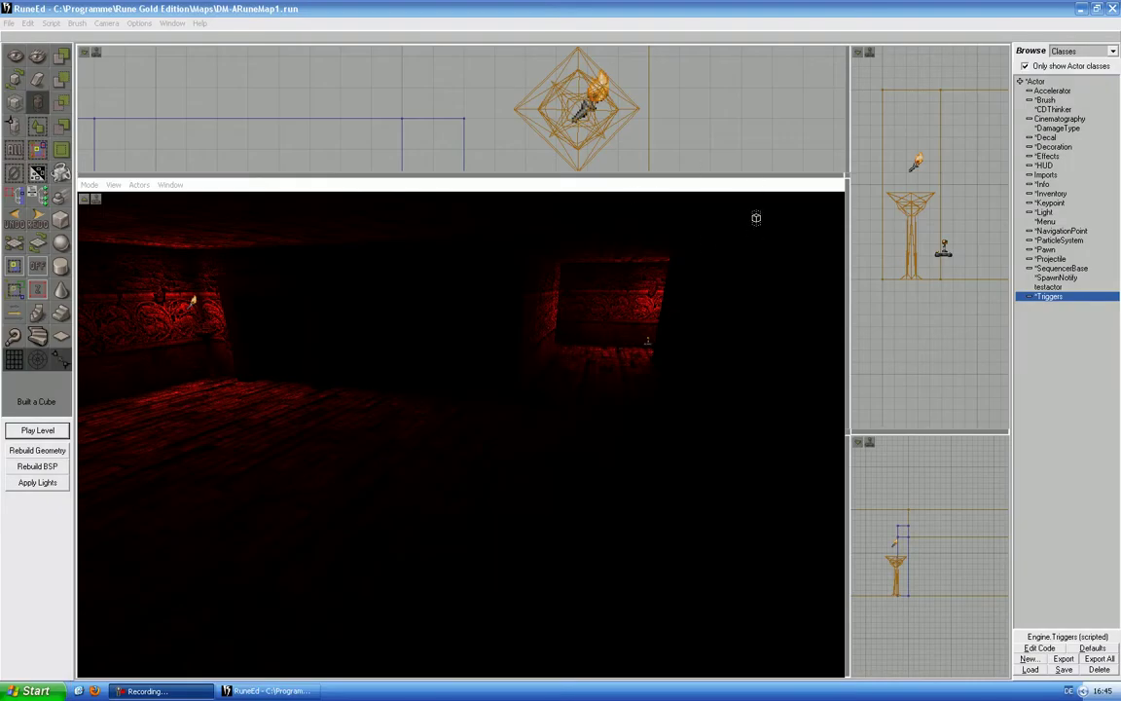
click(1114, 9)
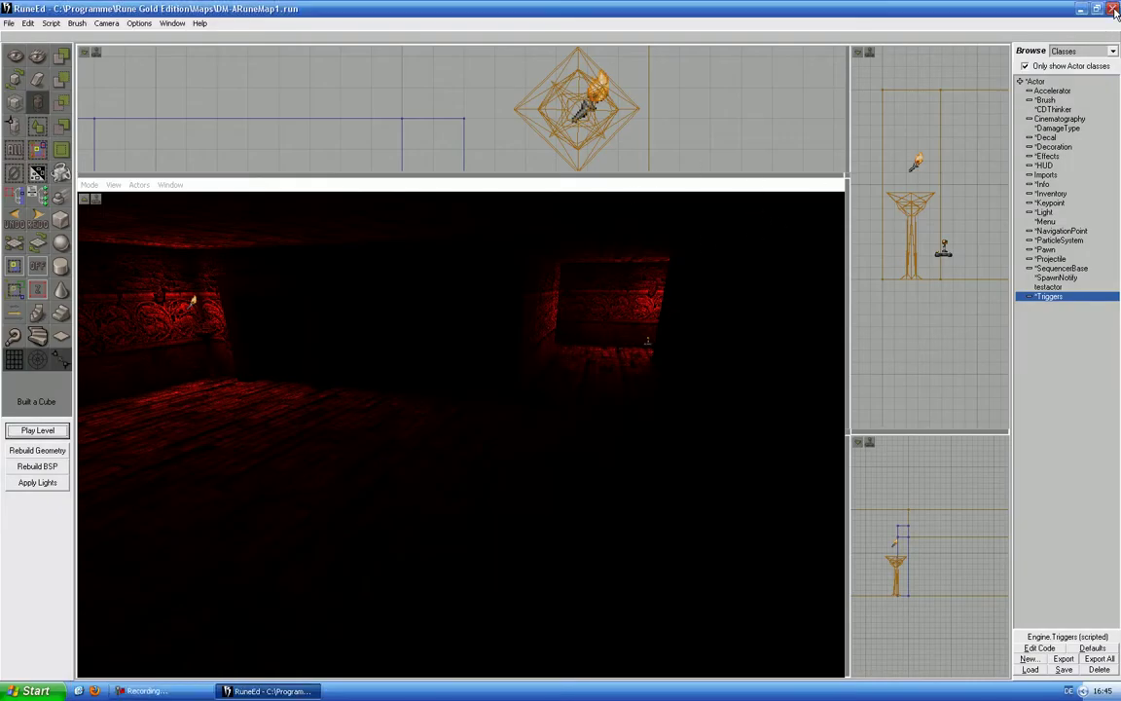